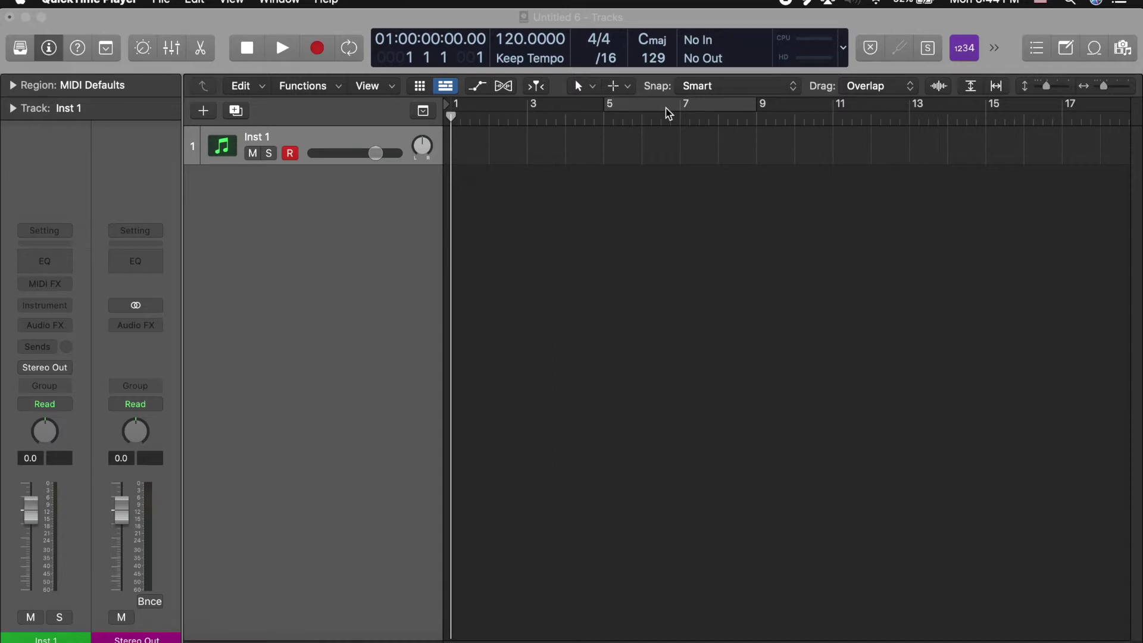
# - Open the context menu in Inst 1's empty track lane to add a region
pyautogui.rightClick(478, 145)
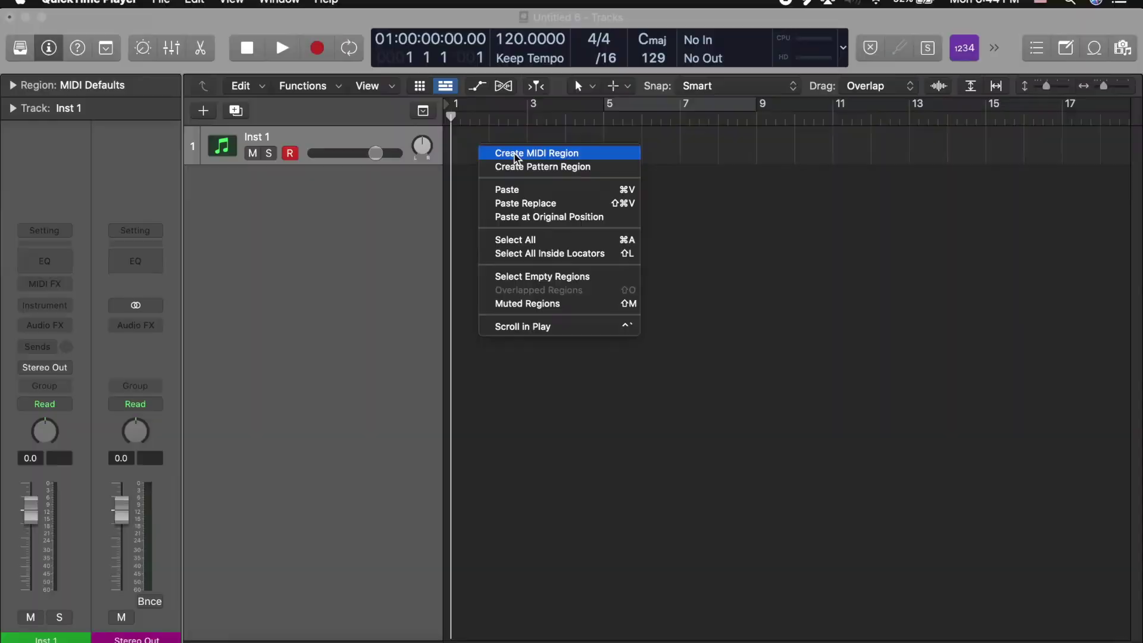
# - Create a four-bar MIDI region at bar 1, set a cycle over bars 5–9, and loop it to bar 9
pyautogui.click(516, 158)
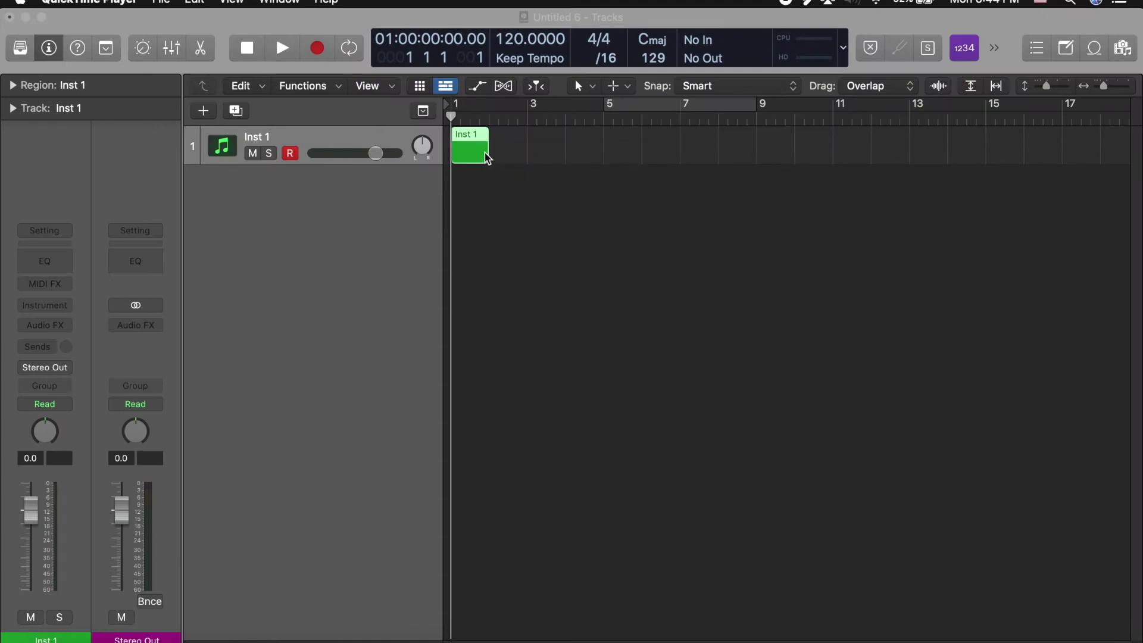
pyautogui.moveTo(488, 155); pyautogui.dragTo(603, 155)
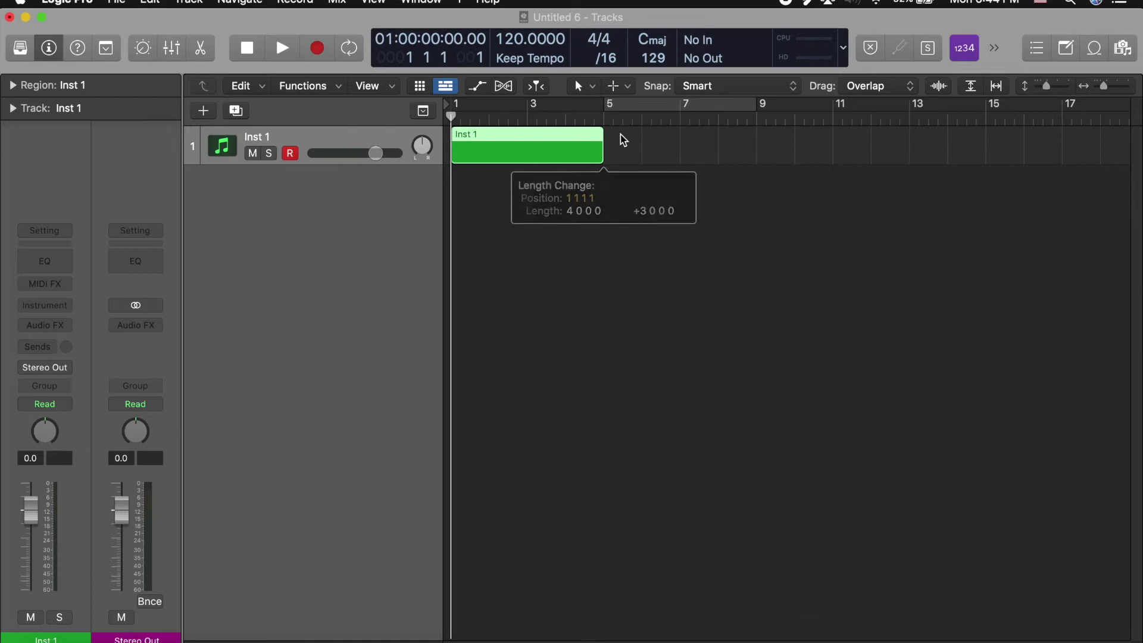
pyautogui.click(631, 104)
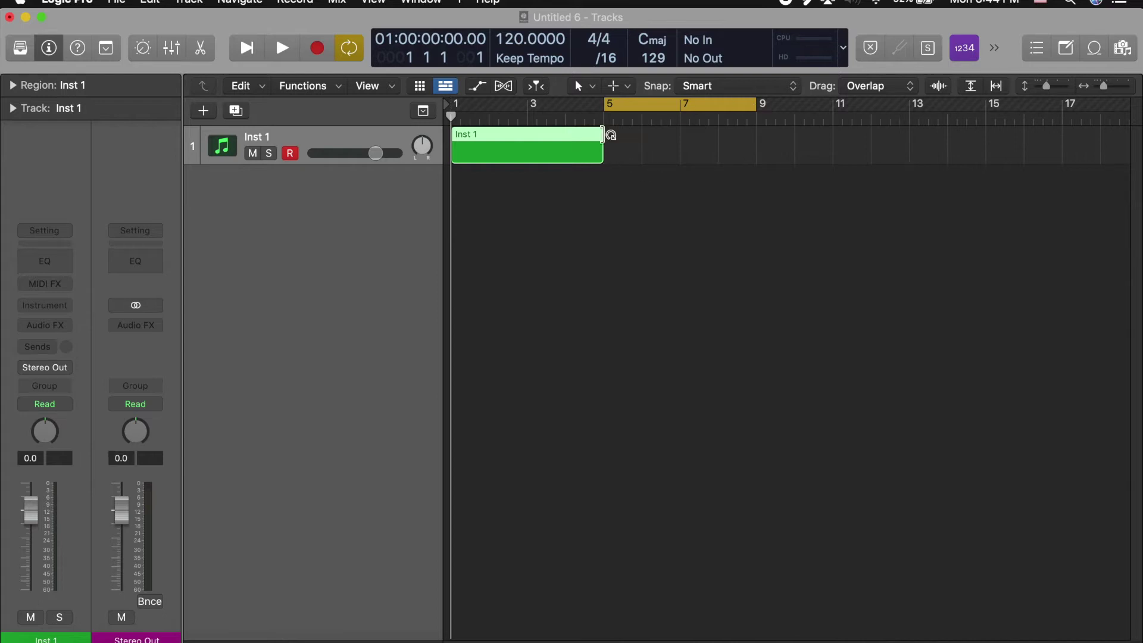
pyautogui.moveTo(610, 135); pyautogui.dragTo(758, 133)
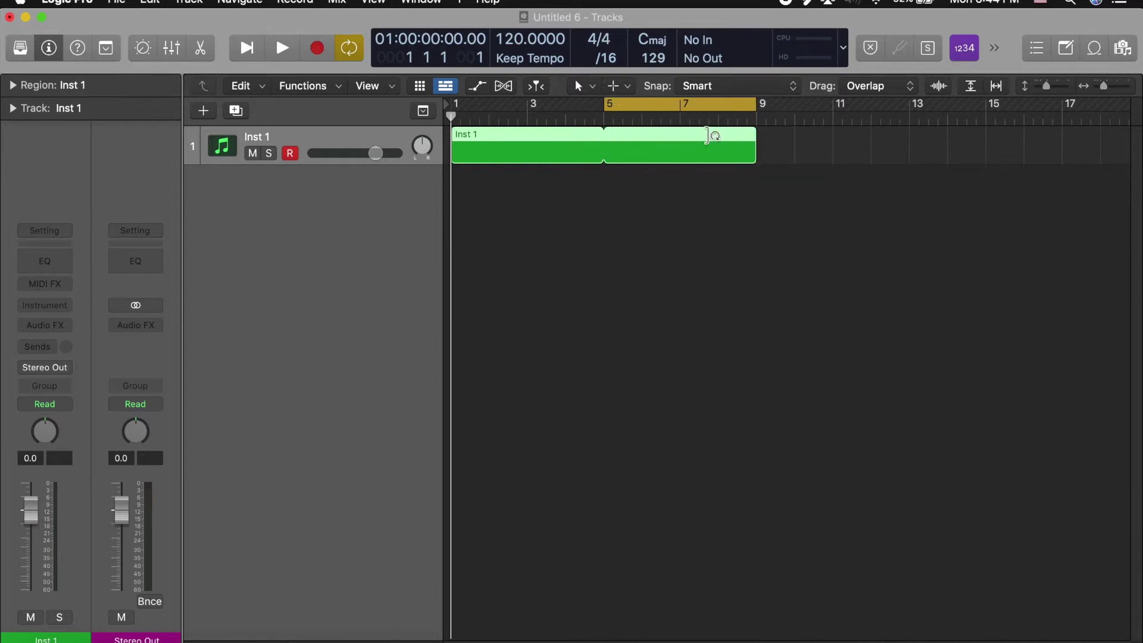
# - Open the Inst 1 region in the Piano Roll, scroll down to the C-2 octave, and pick the Pencil
pyautogui.doubleClick(506, 146)
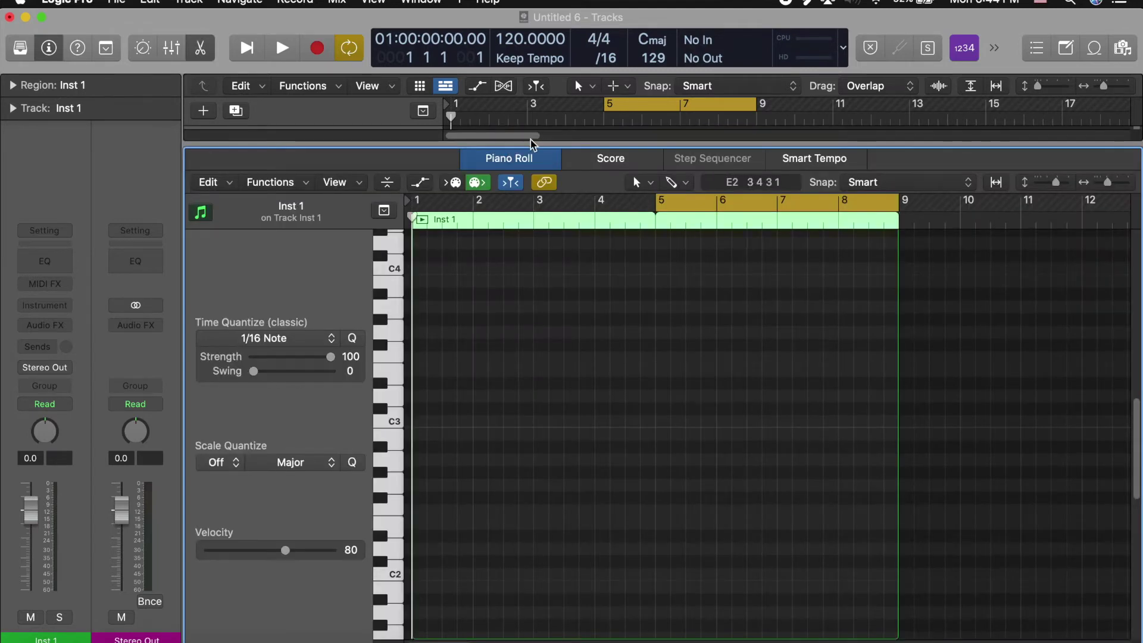
pyautogui.moveTo(556, 145); pyautogui.dragTo(636, 91)
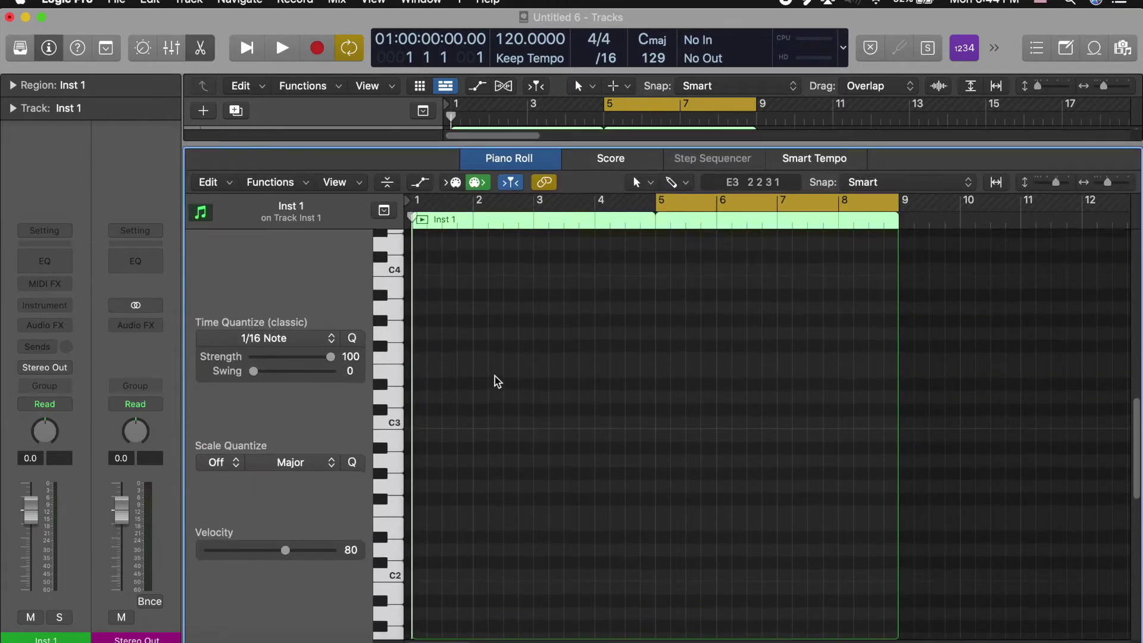
pyautogui.scroll(3, 495, 376)
pyautogui.scroll(-4, 536, 424)
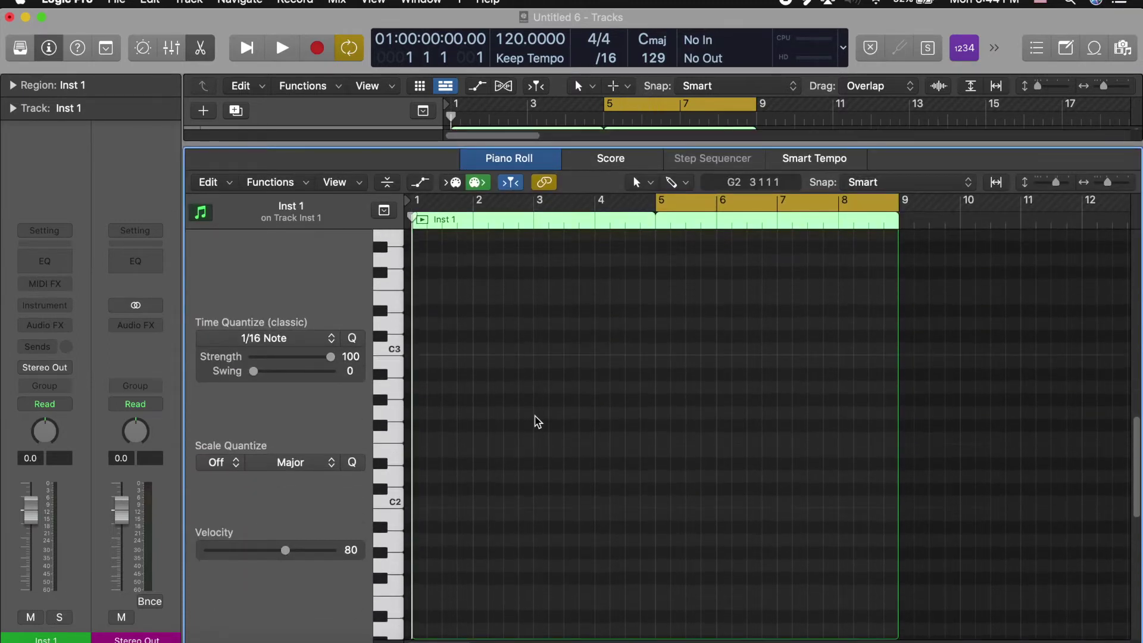
pyautogui.press('p')
pyautogui.press('p')
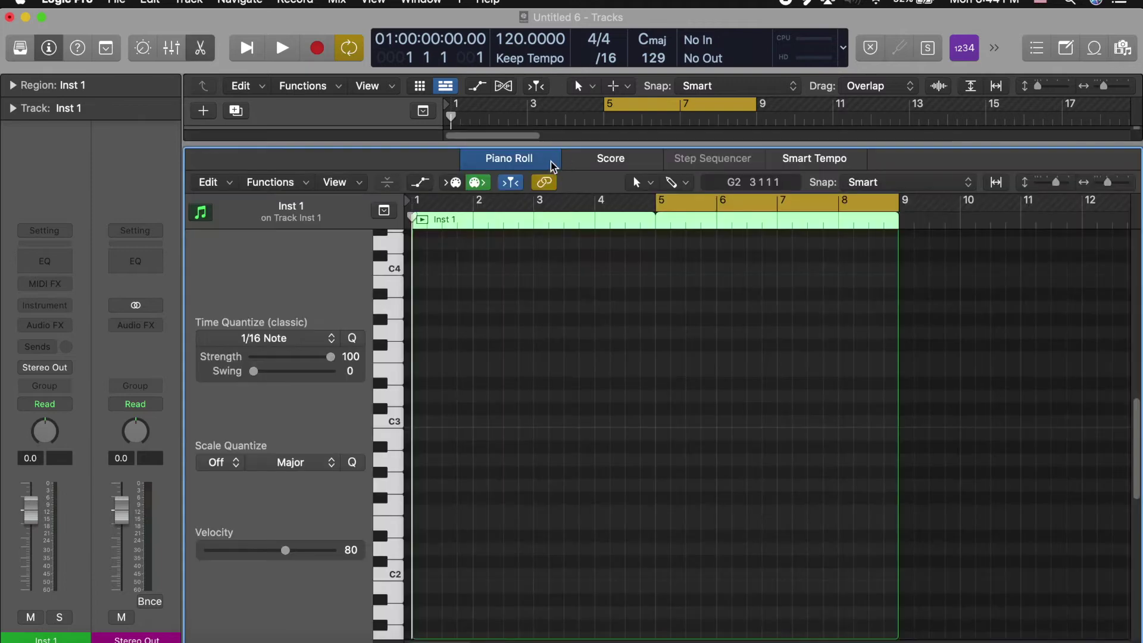
pyautogui.press('p')
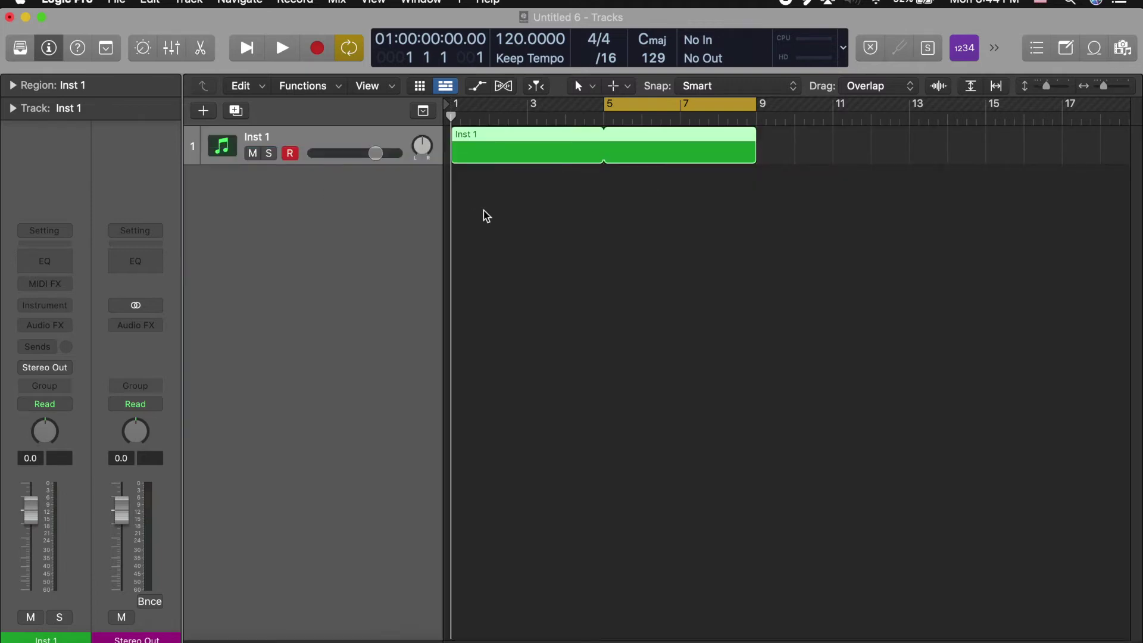
pyautogui.doubleClick(533, 145)
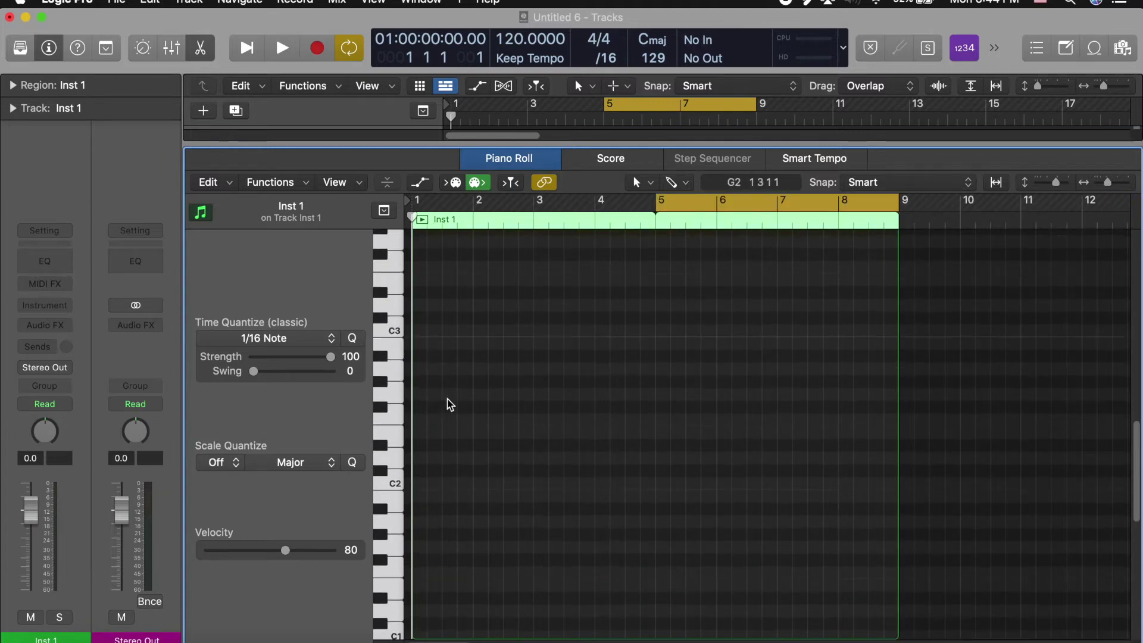
pyautogui.scroll(-10, 450, 405)
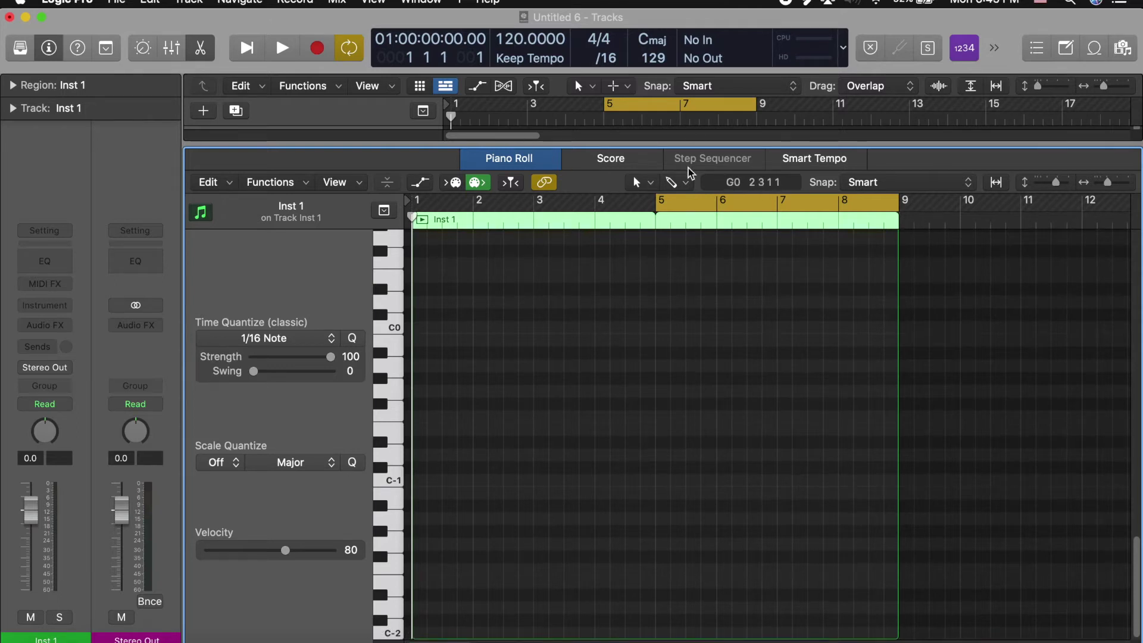
pyautogui.click(678, 182)
# - Draw a four-bar guide note on C-2 and copy it up each semitone to C-1
pyautogui.click(679, 182)
pyautogui.moveTo(438, 633); pyautogui.dragTo(419, 632)
pyautogui.moveTo(516, 631); pyautogui.dragTo(518, 635)
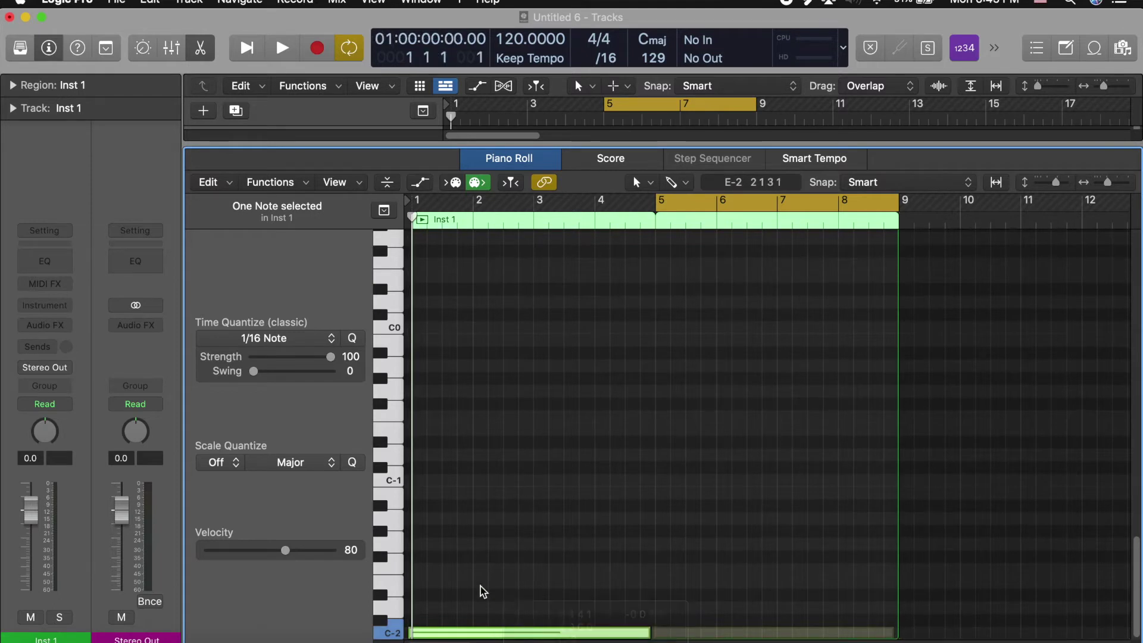
pyautogui.press('super+Right')
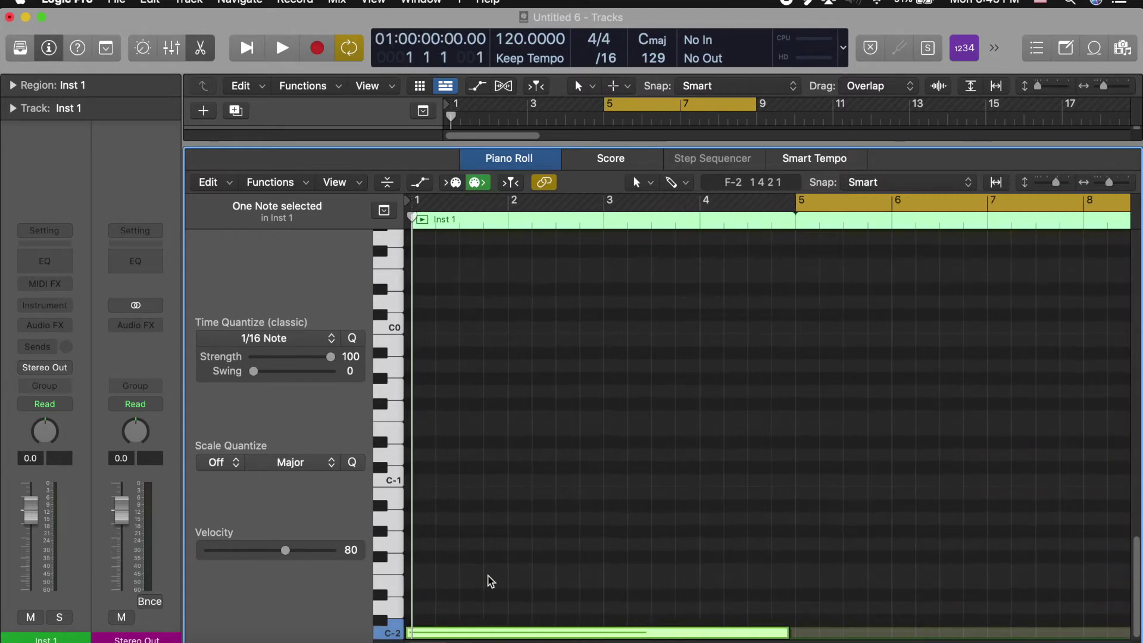
pyautogui.moveTo(480, 634); pyautogui.dragTo(485, 635)
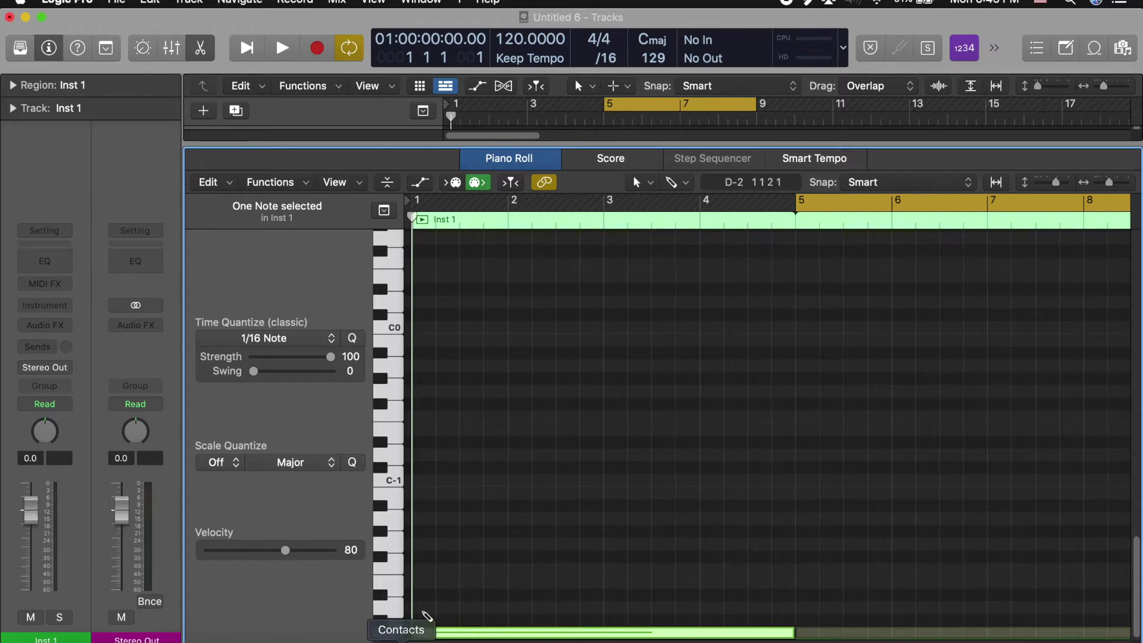
pyautogui.moveTo(438, 634); pyautogui.dragTo(450, 613)
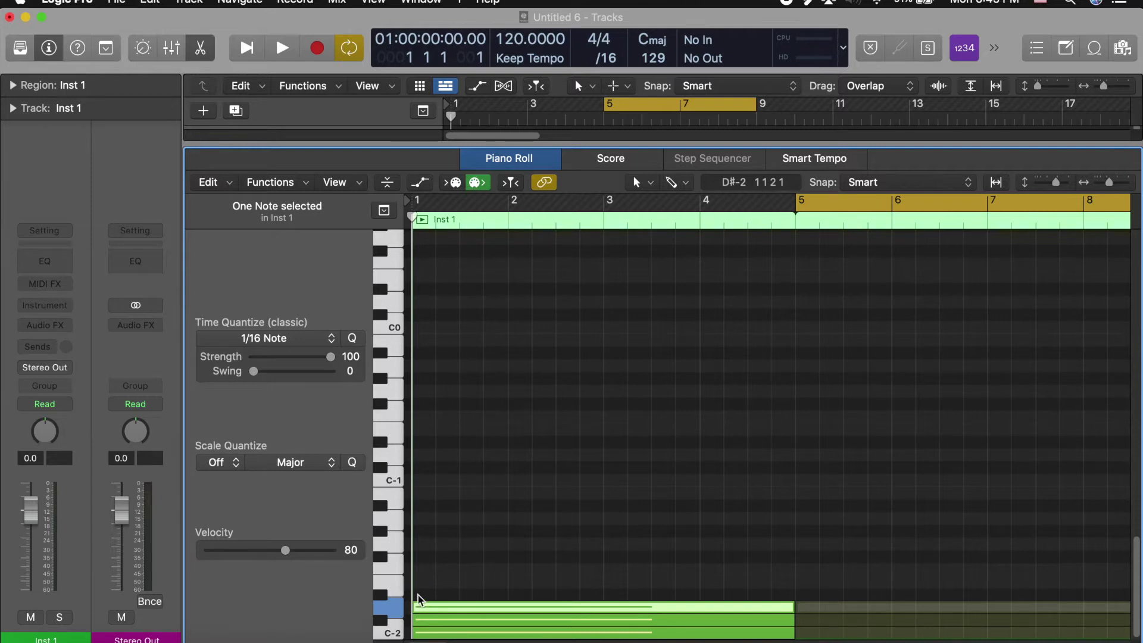
pyautogui.press('super+Right')
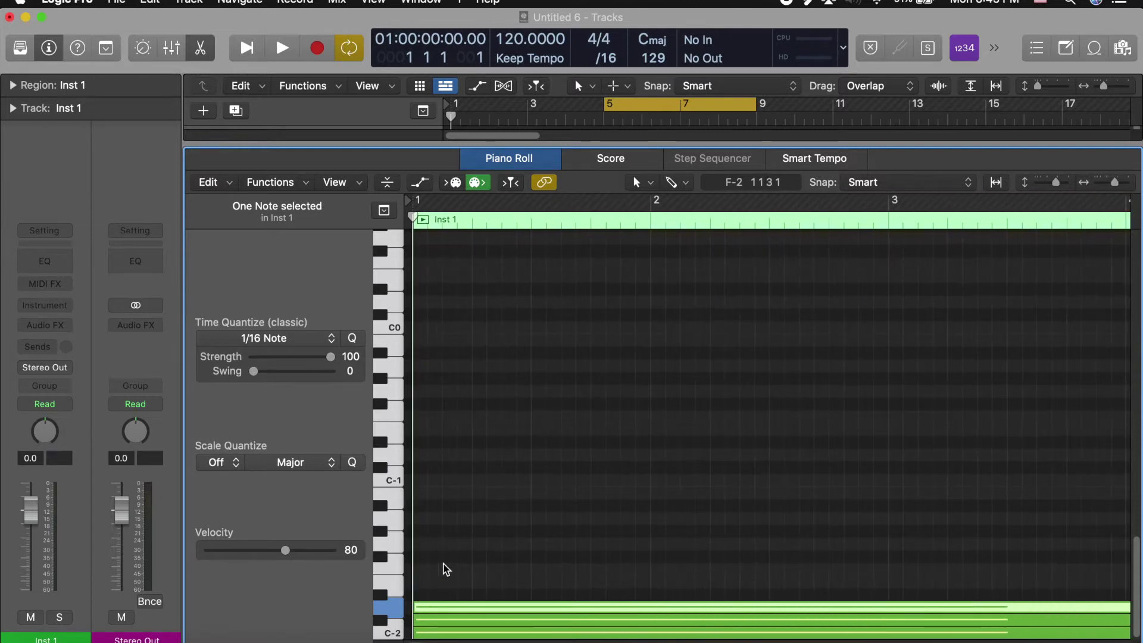
pyautogui.moveTo(424, 612); pyautogui.dragTo(476, 486)
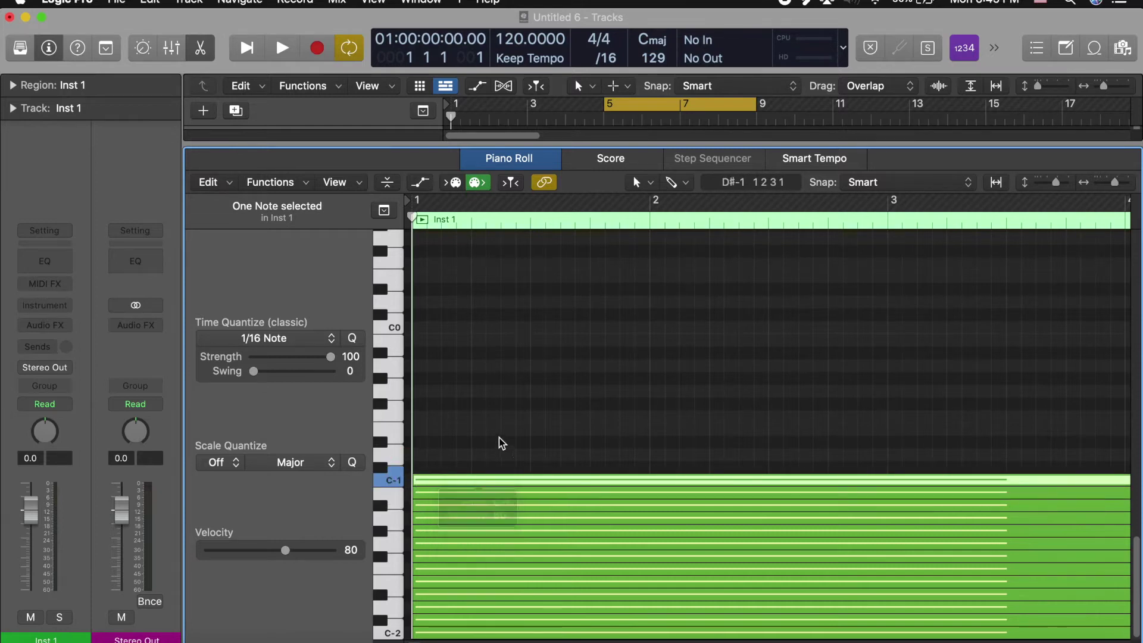
pyautogui.moveTo(491, 436); pyautogui.dragTo(488, 468)
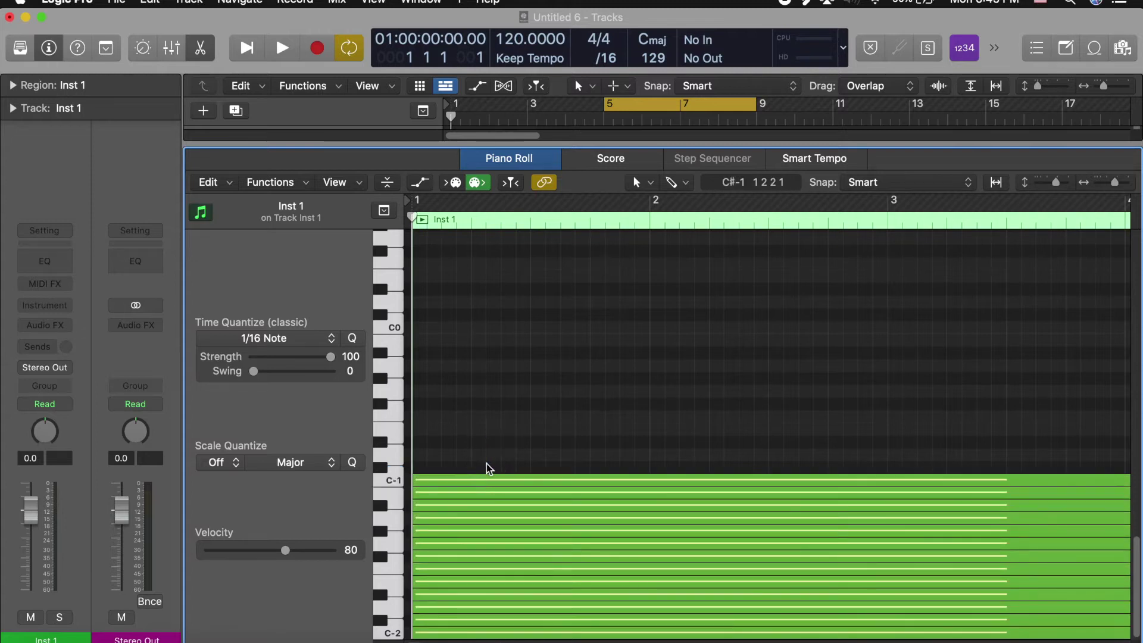
# - Select all 13 guide notes and copy the block upward into higher octaves
pyautogui.press('super+a')
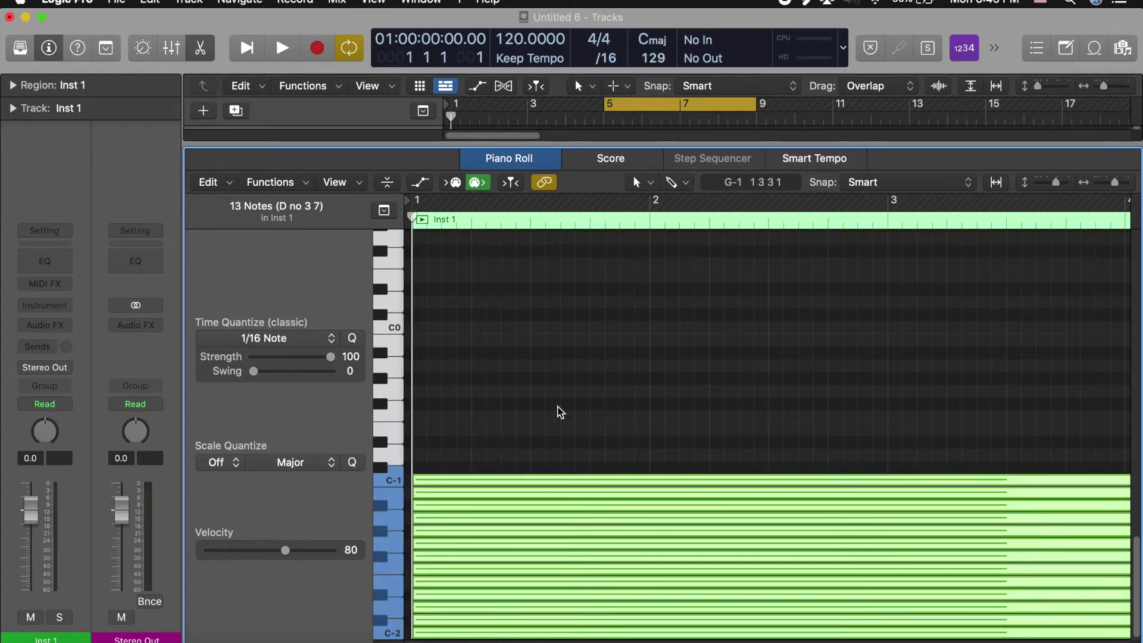
pyautogui.moveTo(532, 483); pyautogui.dragTo(531, 323)
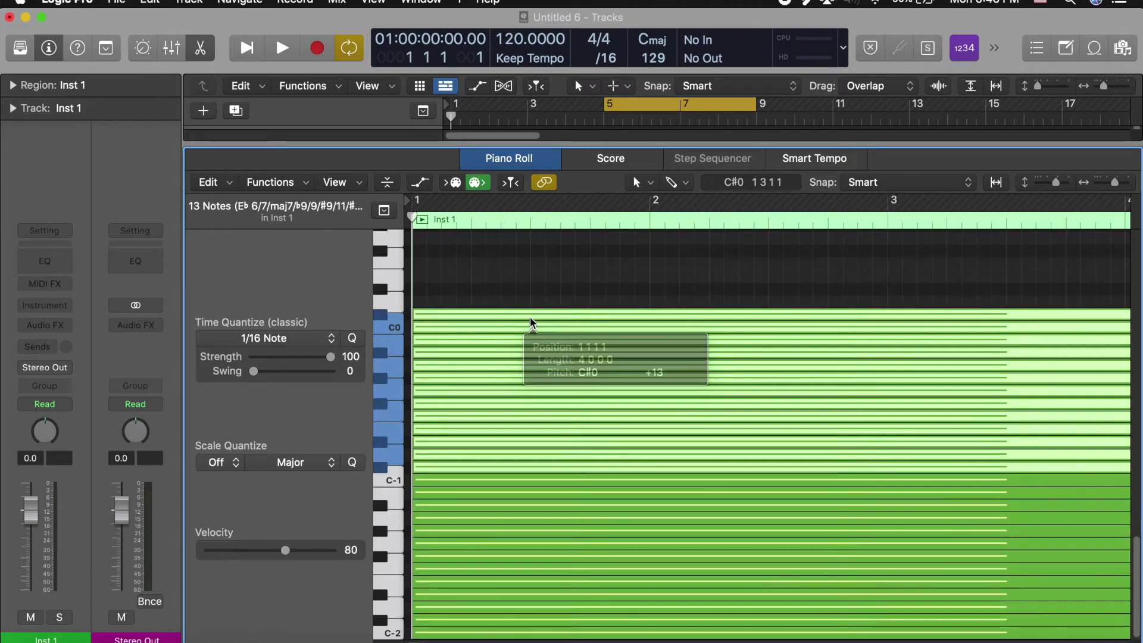
pyautogui.scroll(3, 551, 395)
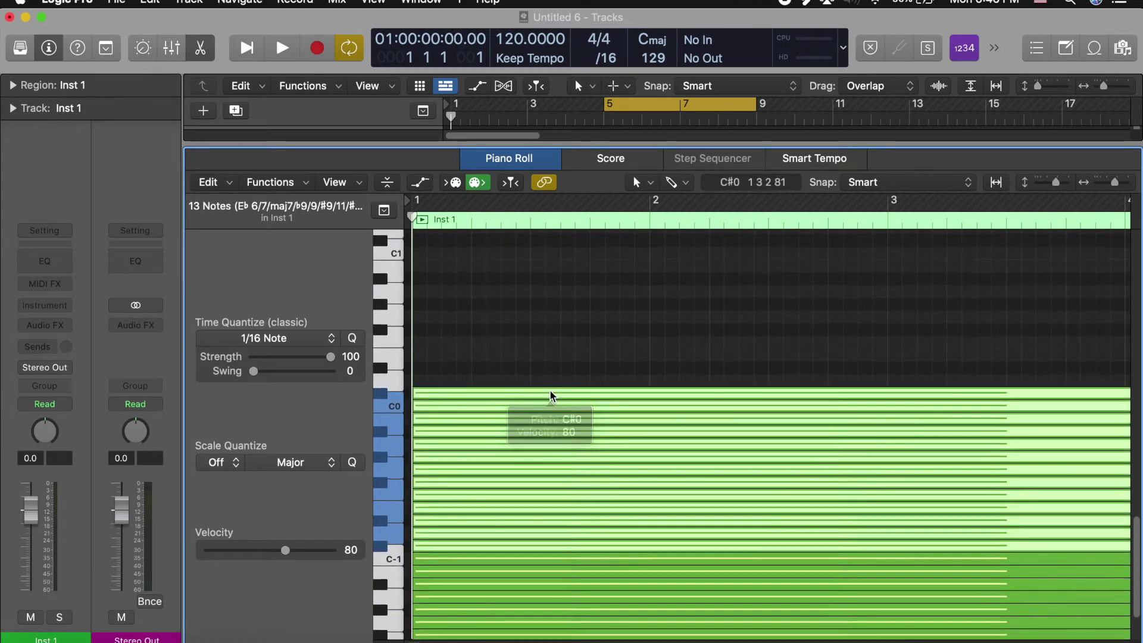
pyautogui.scroll(3, 552, 397)
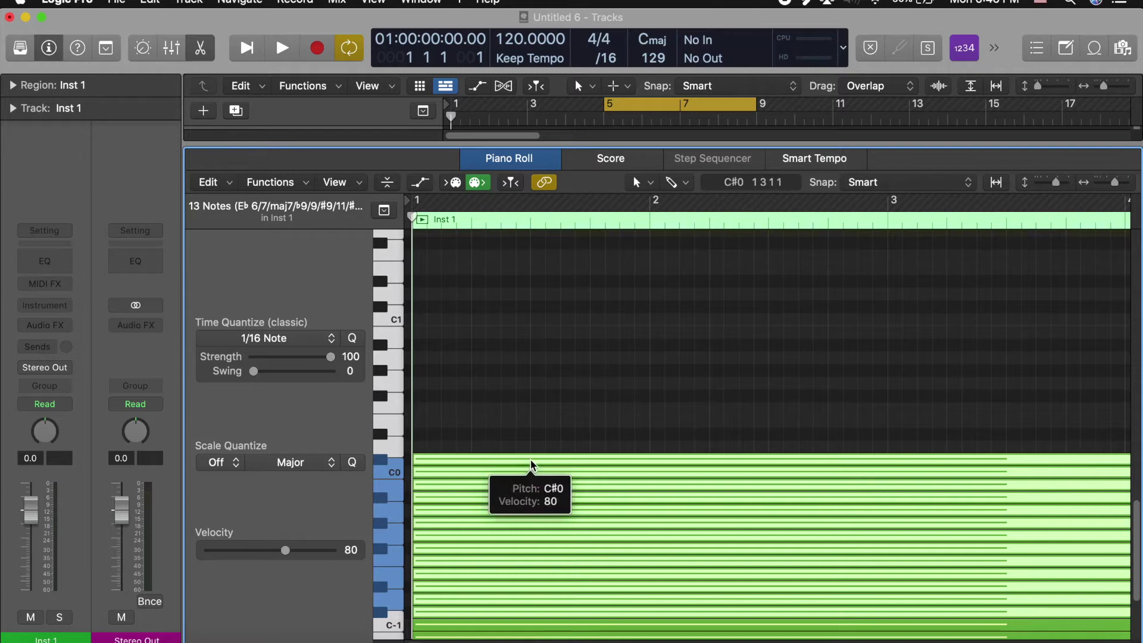
pyautogui.moveTo(527, 461); pyautogui.dragTo(529, 293)
pyautogui.scroll(3, 531, 331)
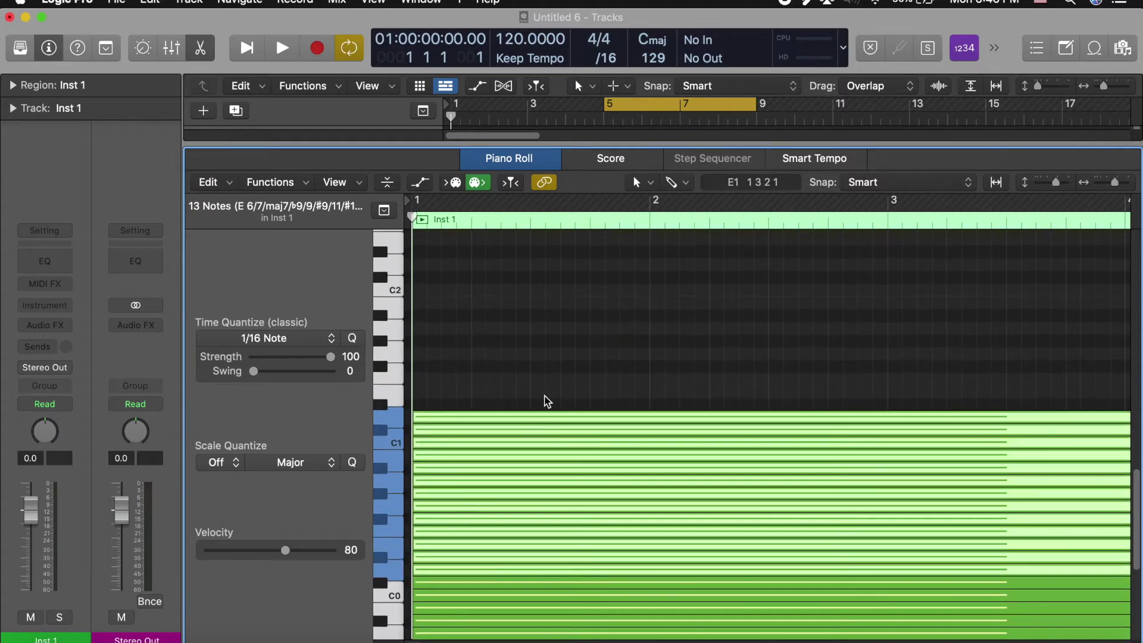
pyautogui.moveTo(533, 416); pyautogui.dragTo(528, 459)
pyautogui.scroll(-2, 515, 454)
# - Copy the selected notes 13 semitones lower, then select a group of 15 guide notes
pyautogui.scroll(-4, 516, 454)
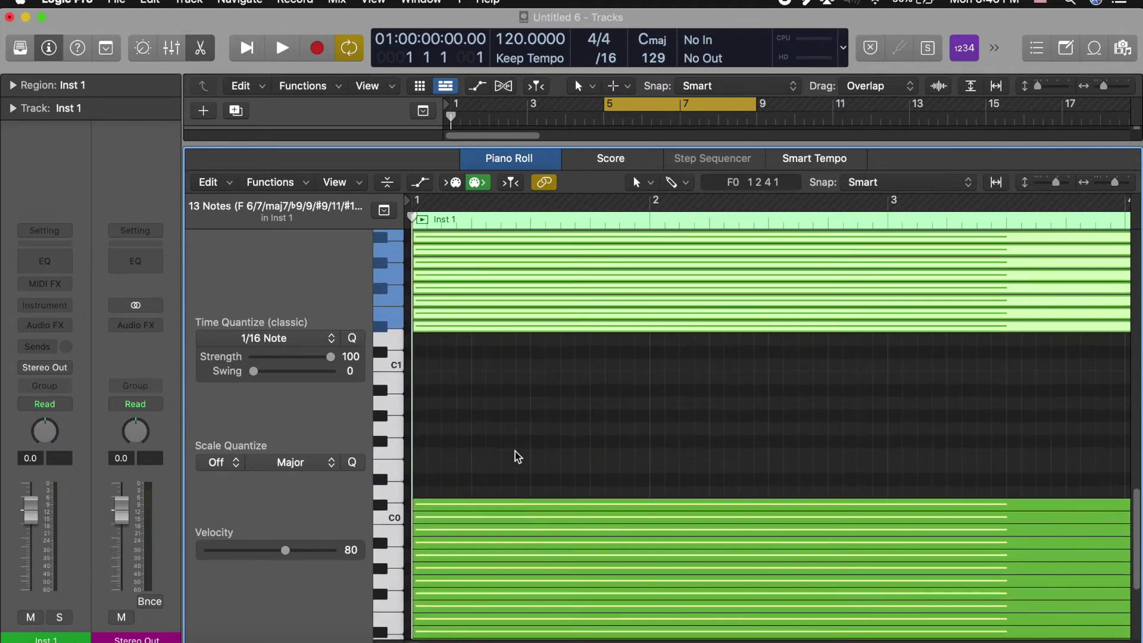
pyautogui.click(476, 352)
pyautogui.moveTo(476, 352); pyautogui.dragTo(475, 495)
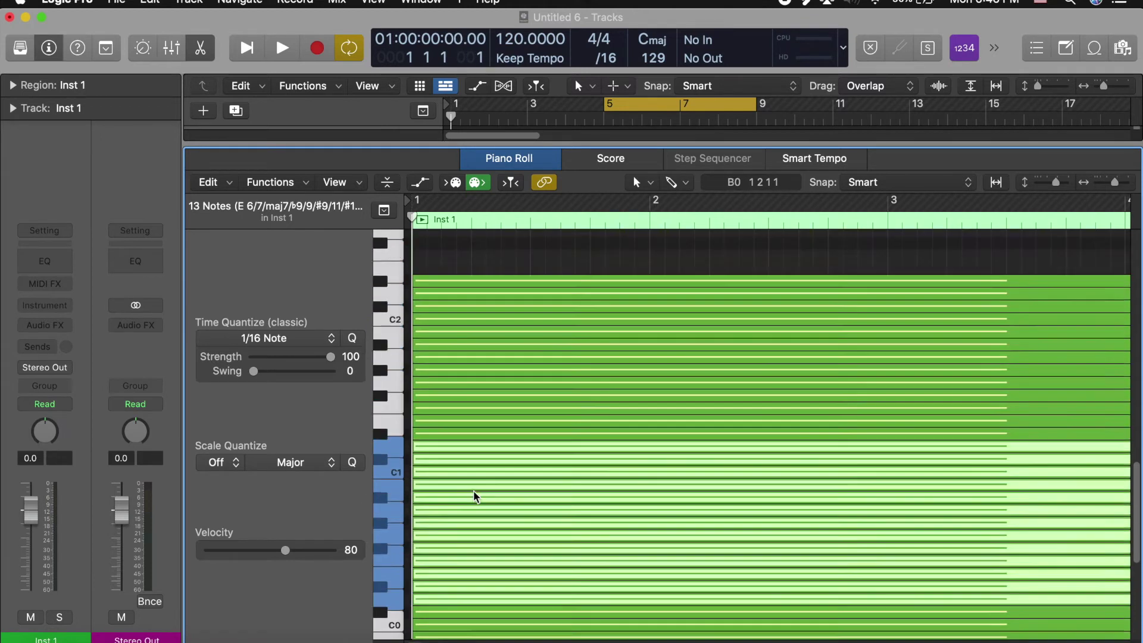
pyautogui.scroll(-4, 481, 488)
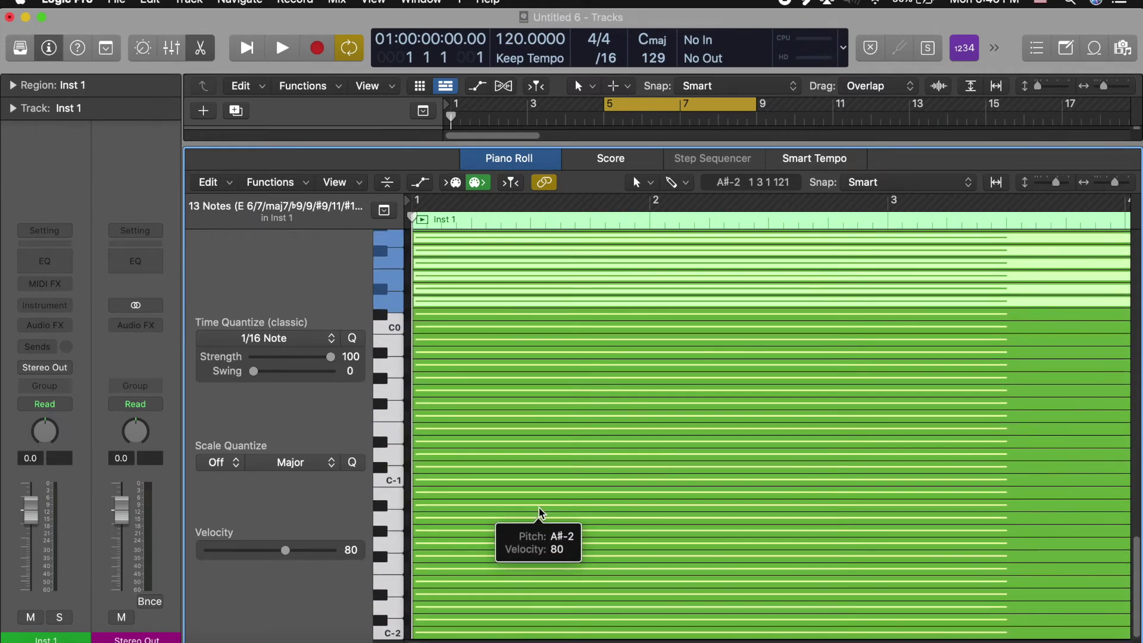
pyautogui.scroll(8, 536, 554)
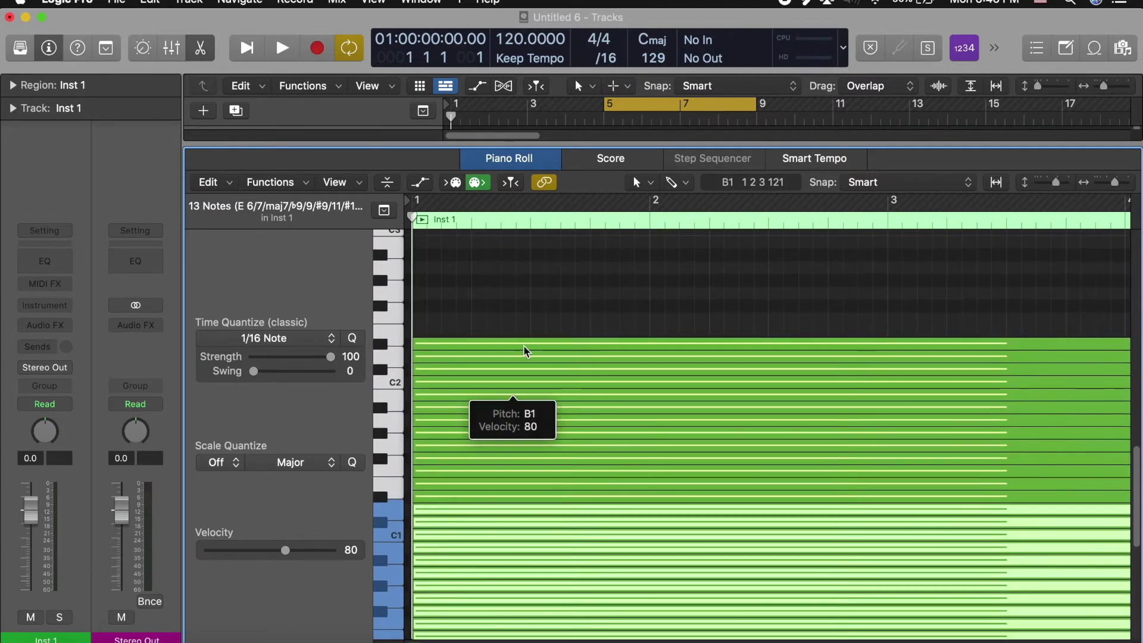
pyautogui.moveTo(479, 318); pyautogui.dragTo(449, 533)
pyautogui.moveTo(457, 331); pyautogui.dragTo(423, 531)
# - Copy the 15-note block upward about 15 semitones at a time, up through the C8 octave
pyautogui.scroll(3, 439, 526)
pyautogui.scroll(2, 452, 452)
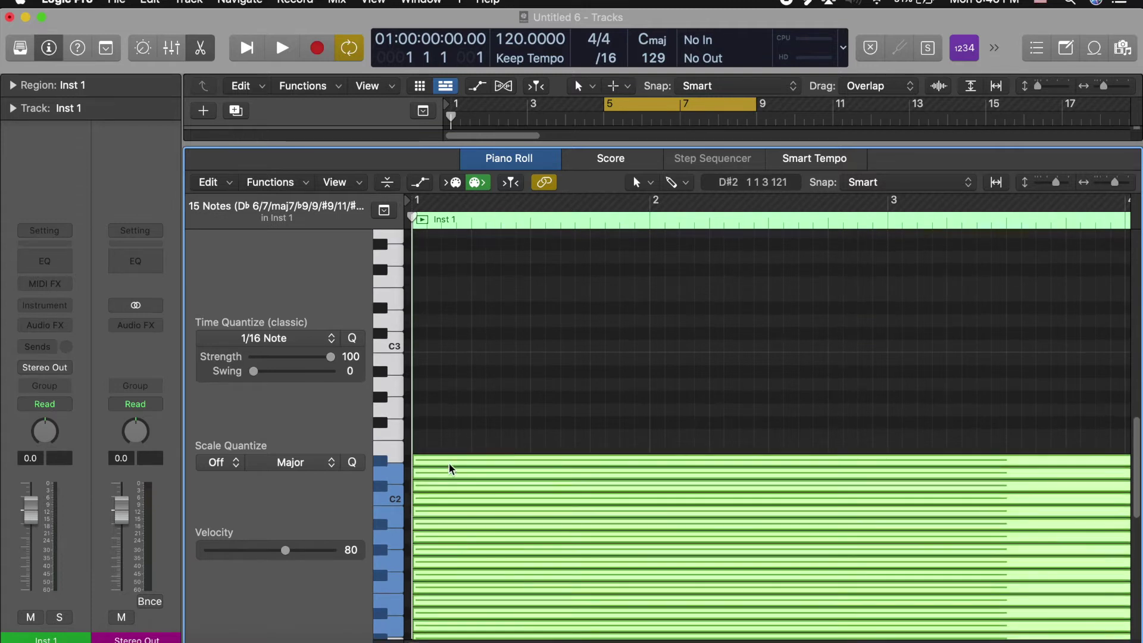
pyautogui.scroll(3, 451, 469)
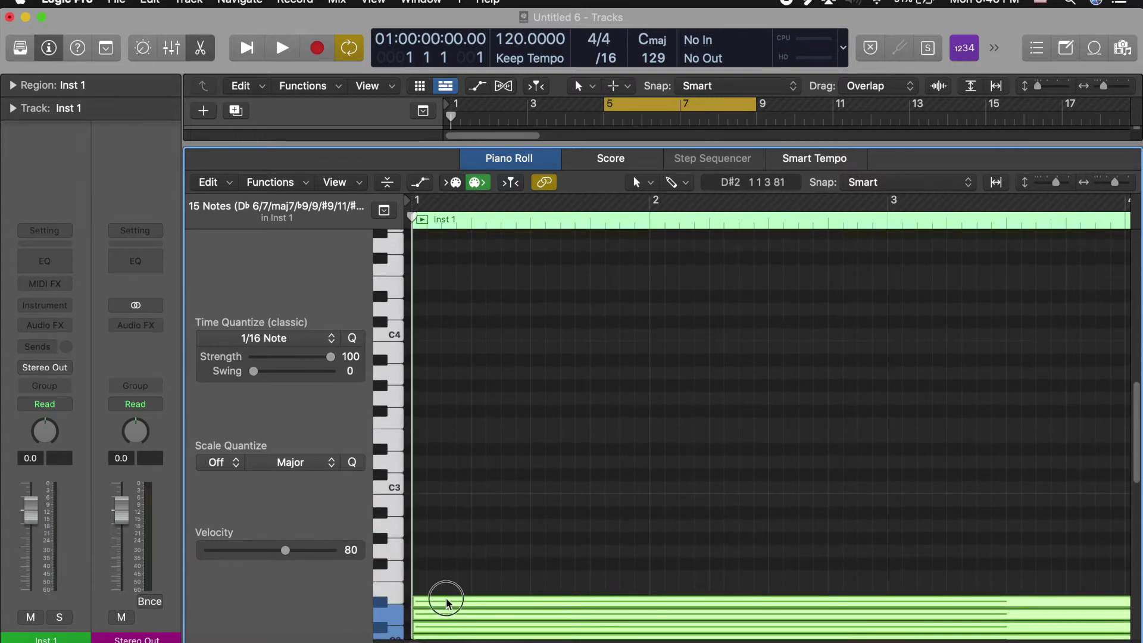
pyautogui.moveTo(448, 602); pyautogui.dragTo(446, 428)
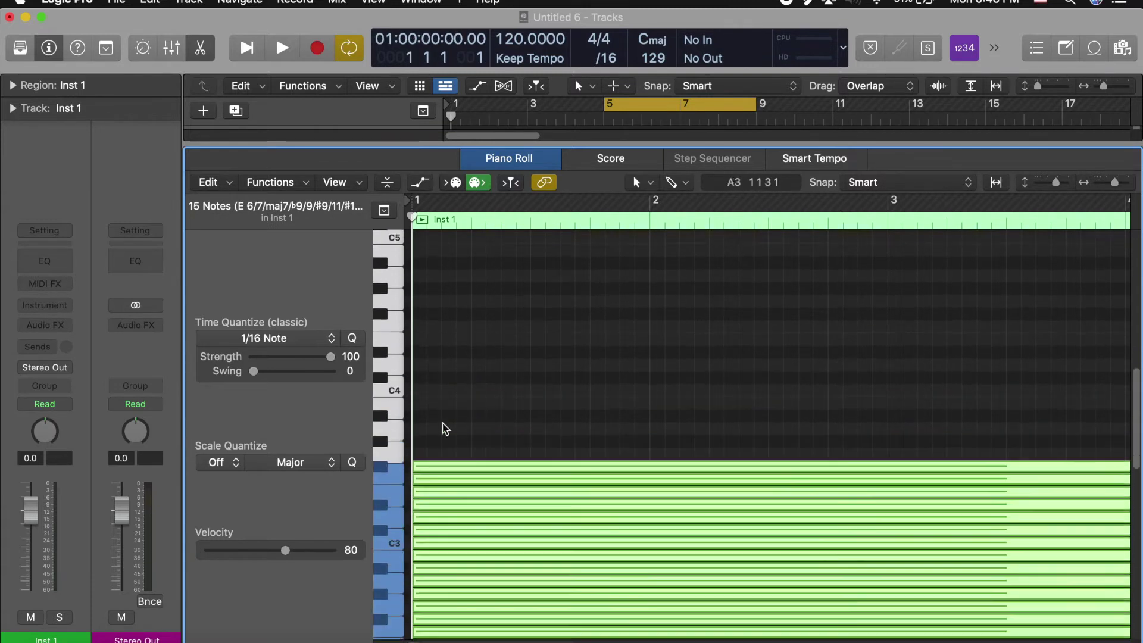
pyautogui.scroll(2, 448, 515)
pyautogui.moveTo(455, 535); pyautogui.dragTo(454, 340)
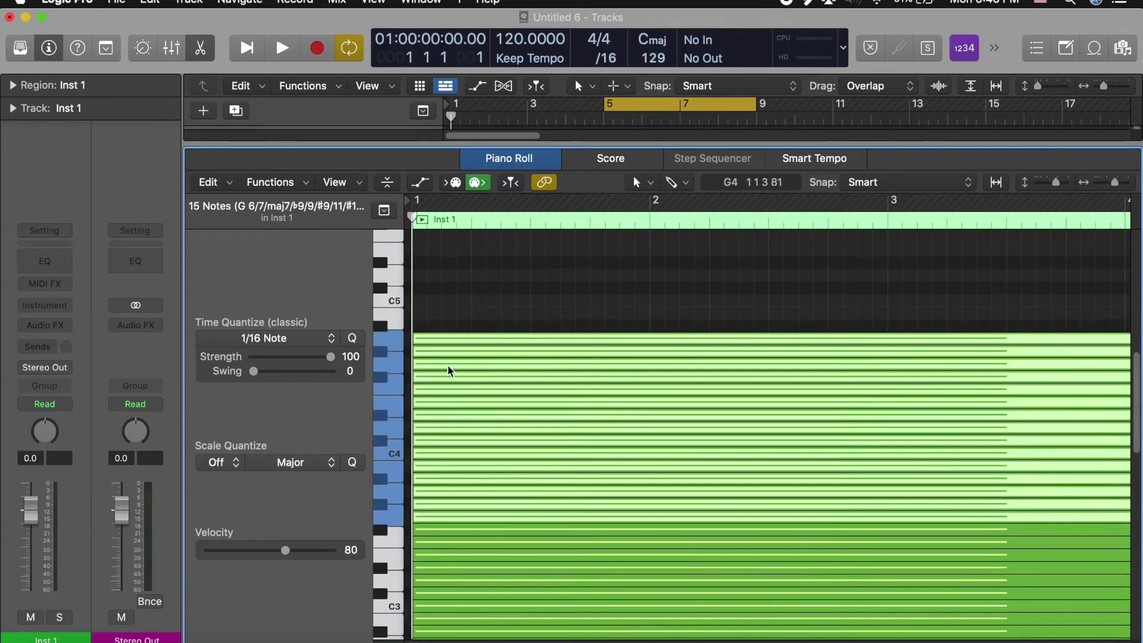
pyautogui.scroll(5, 448, 370)
pyautogui.moveTo(467, 529); pyautogui.dragTo(468, 334)
pyautogui.scroll(5, 482, 476)
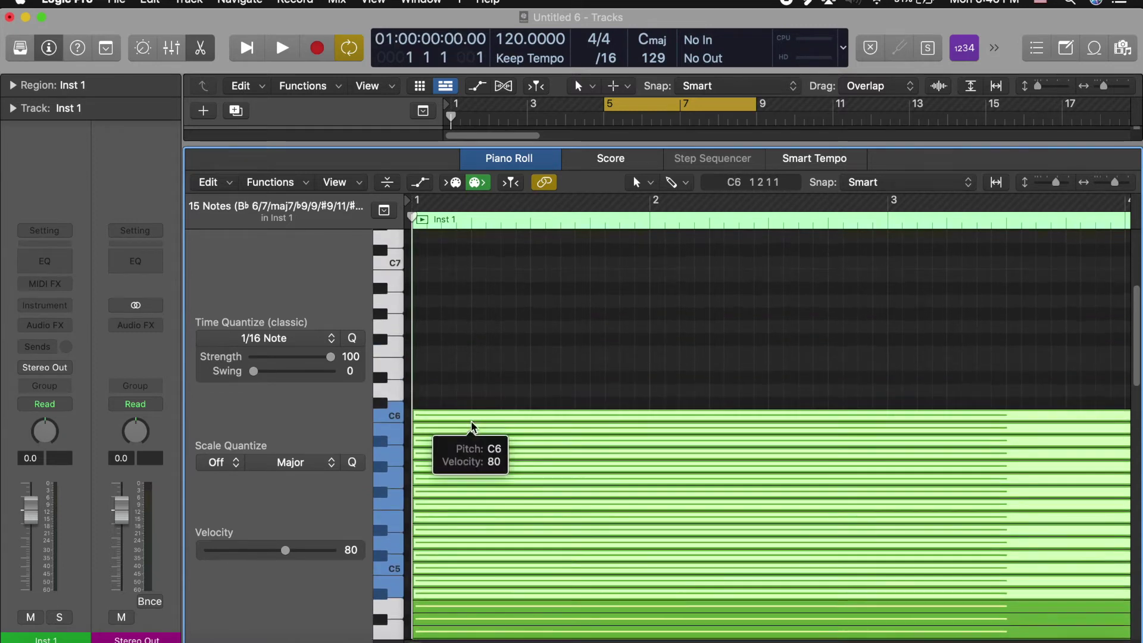
pyautogui.moveTo(485, 503); pyautogui.dragTo(476, 316)
pyautogui.scroll(4, 483, 429)
pyautogui.scroll(1, 482, 430)
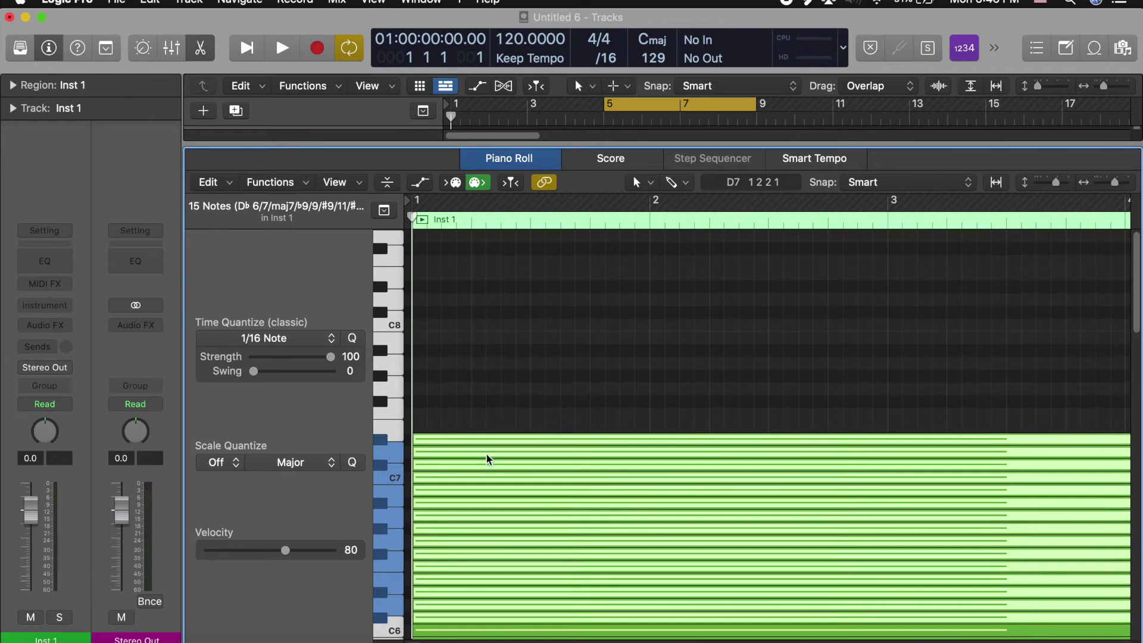
pyautogui.moveTo(487, 457); pyautogui.dragTo(479, 254)
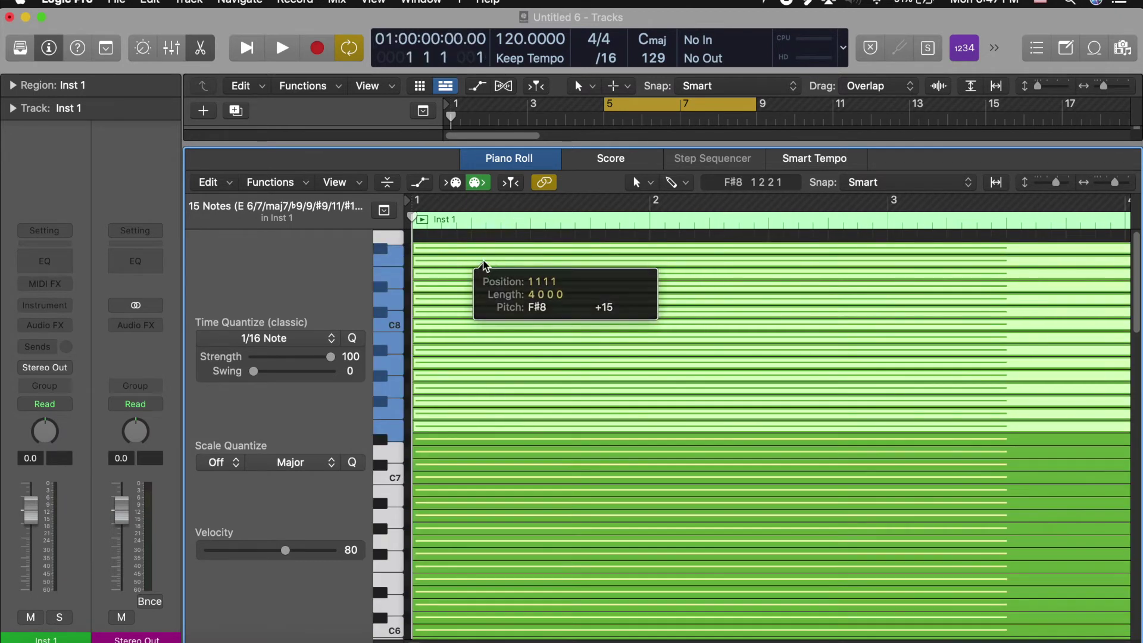
pyautogui.click(457, 241)
# - Raise the top F#8 note to G8, close the Piano Roll, and select the Inst 1 region
pyautogui.click(463, 252)
pyautogui.moveTo(464, 251); pyautogui.dragTo(503, 248)
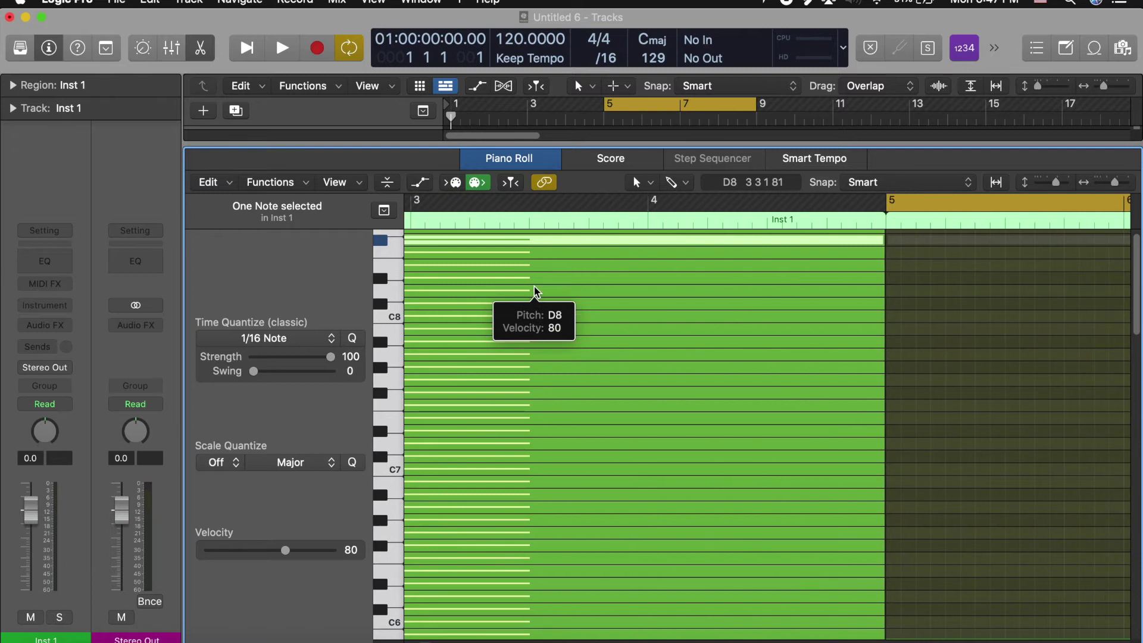
pyautogui.press('p')
pyautogui.click(510, 145)
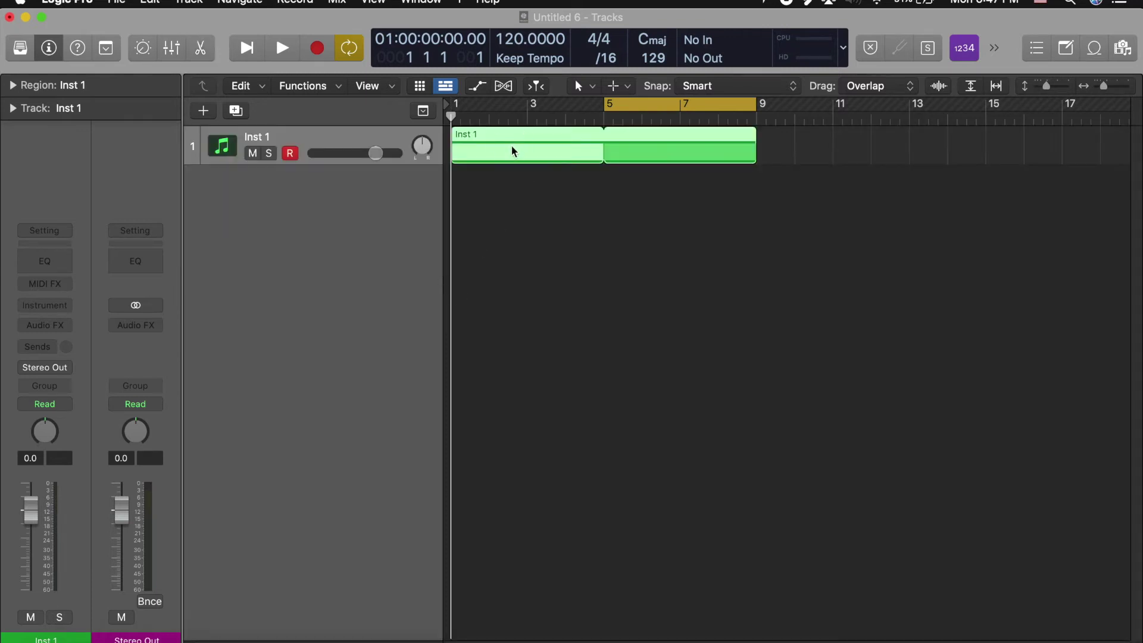
# - Set the velocity of all 128 stacked notes to 1
pyautogui.doubleClick(511, 147)
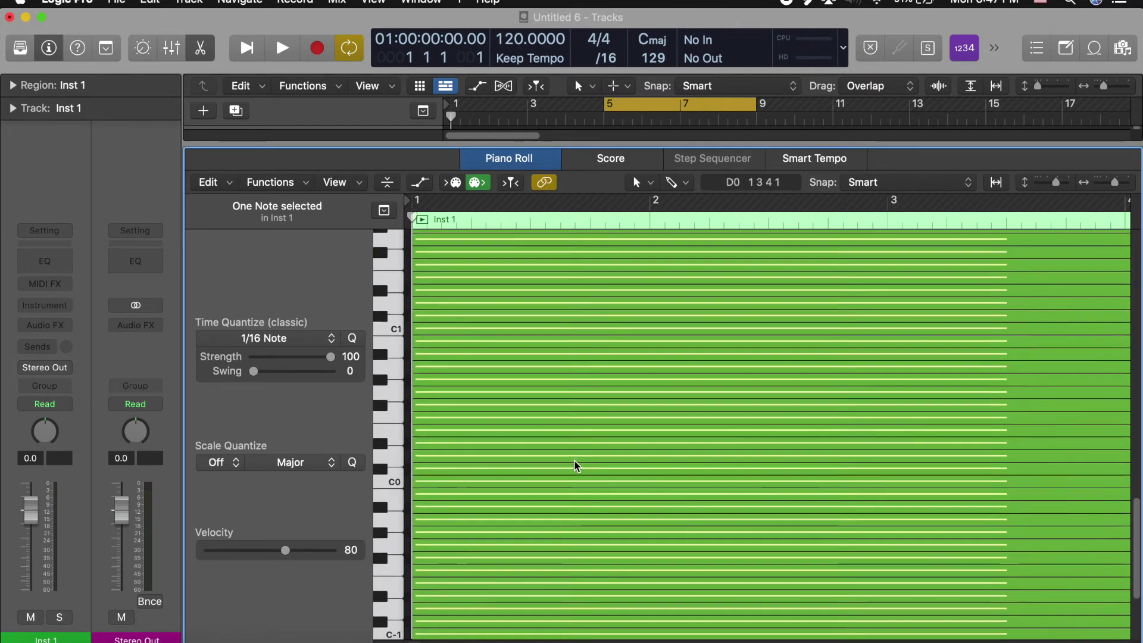
pyautogui.scroll(-5, 576, 466)
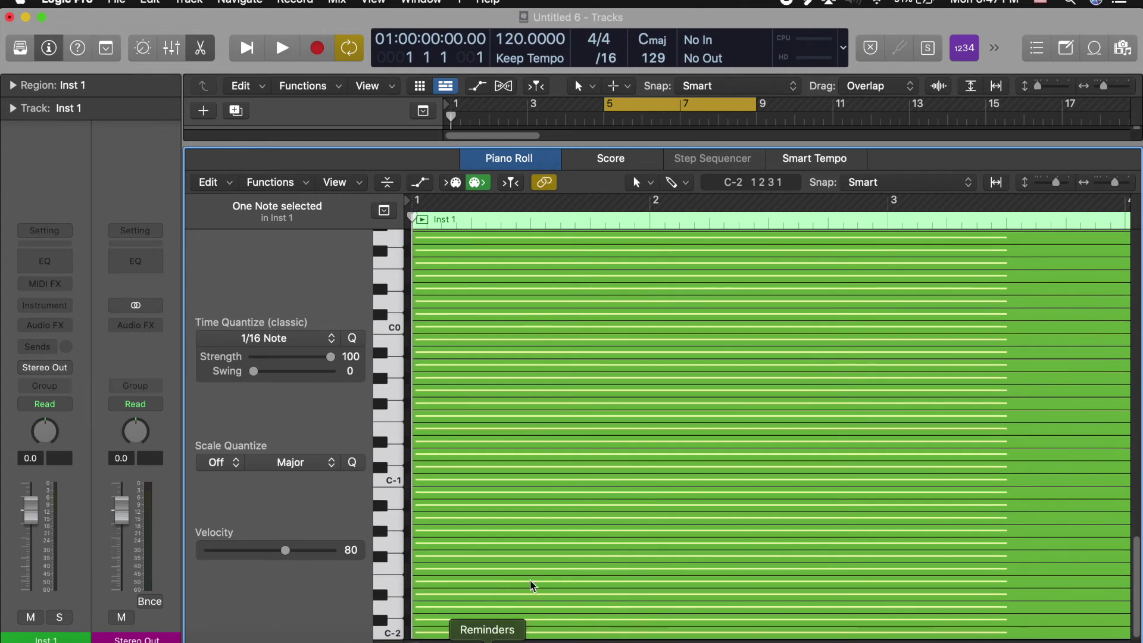
pyautogui.scroll(15, 564, 355)
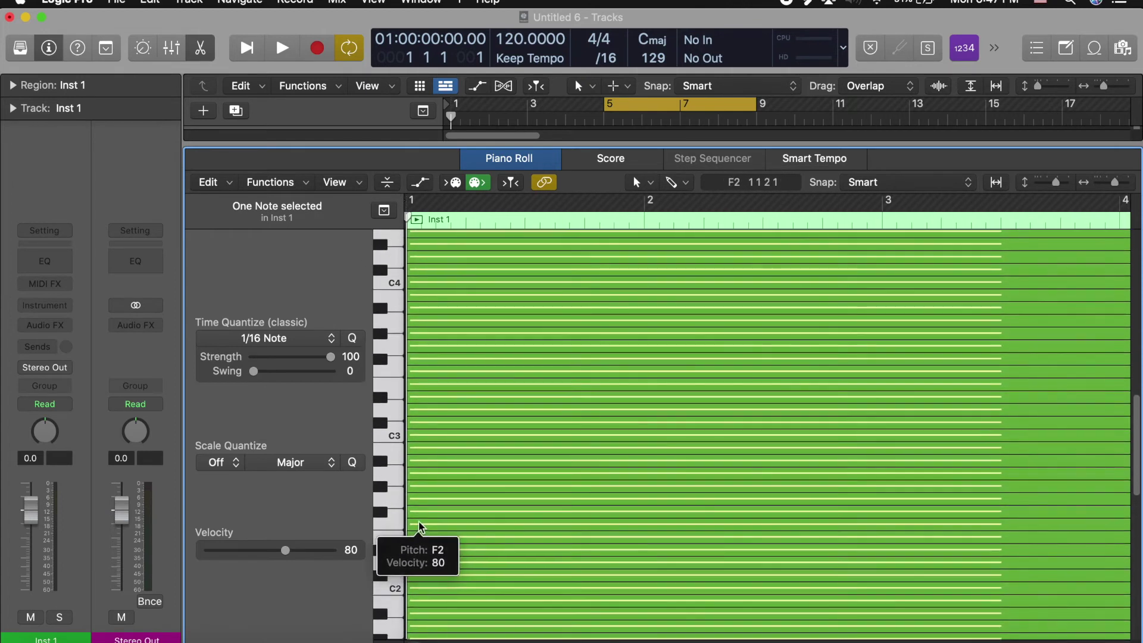
pyautogui.press('super+a')
pyautogui.moveTo(285, 550); pyautogui.dragTo(184, 541)
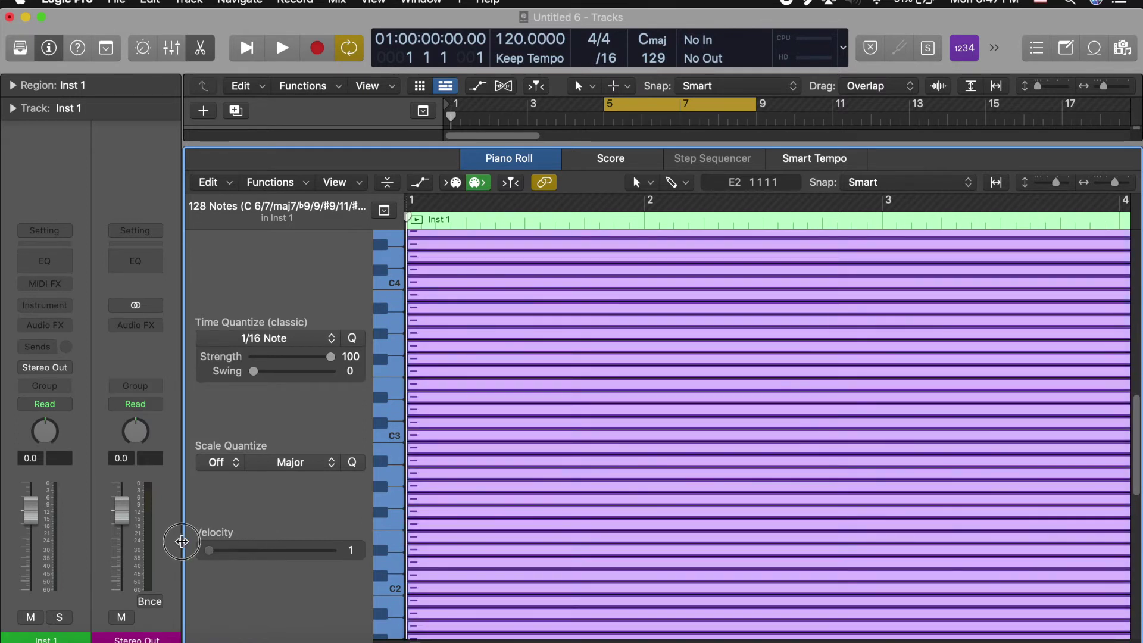
# - Close the note editor, mute the Inst 1 track, and reopen its region
pyautogui.press('e')
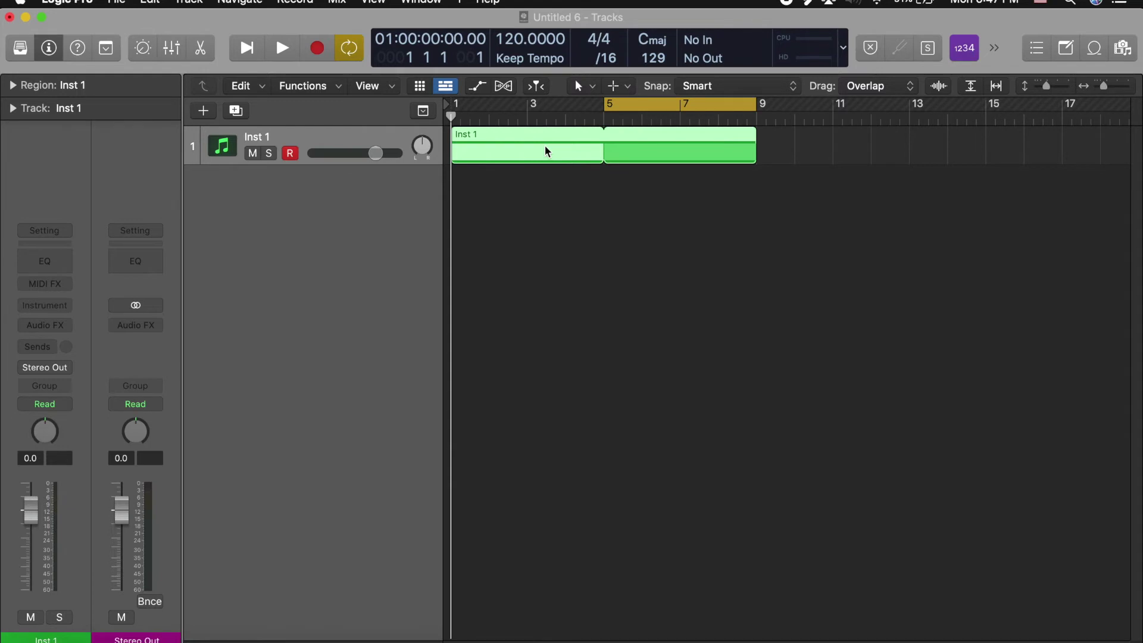
pyautogui.click(252, 154)
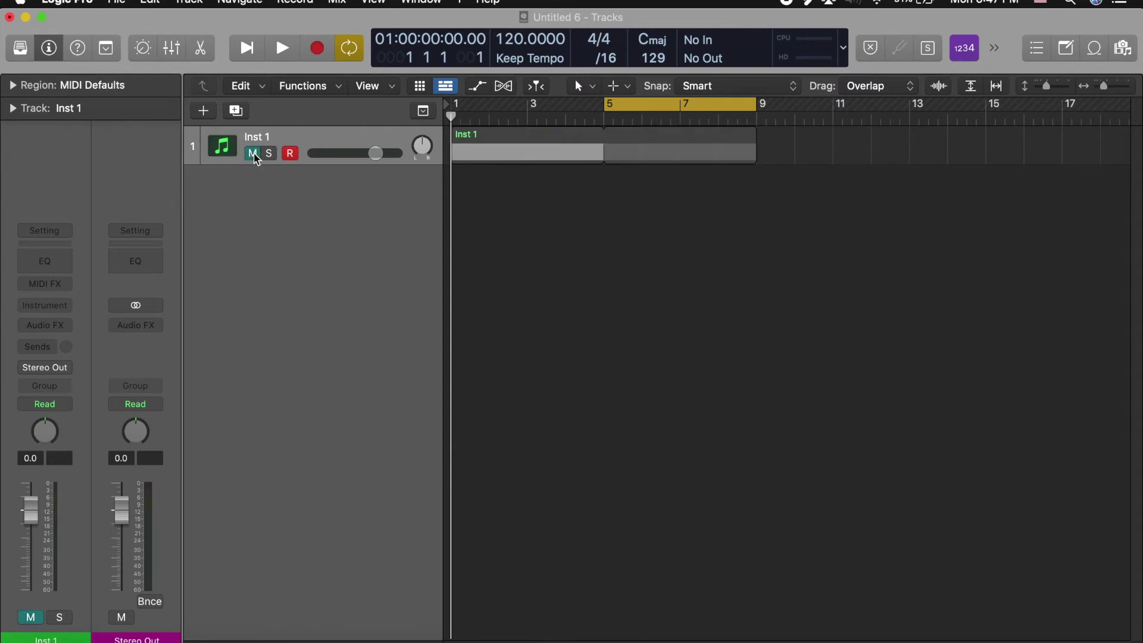
pyautogui.doubleClick(505, 154)
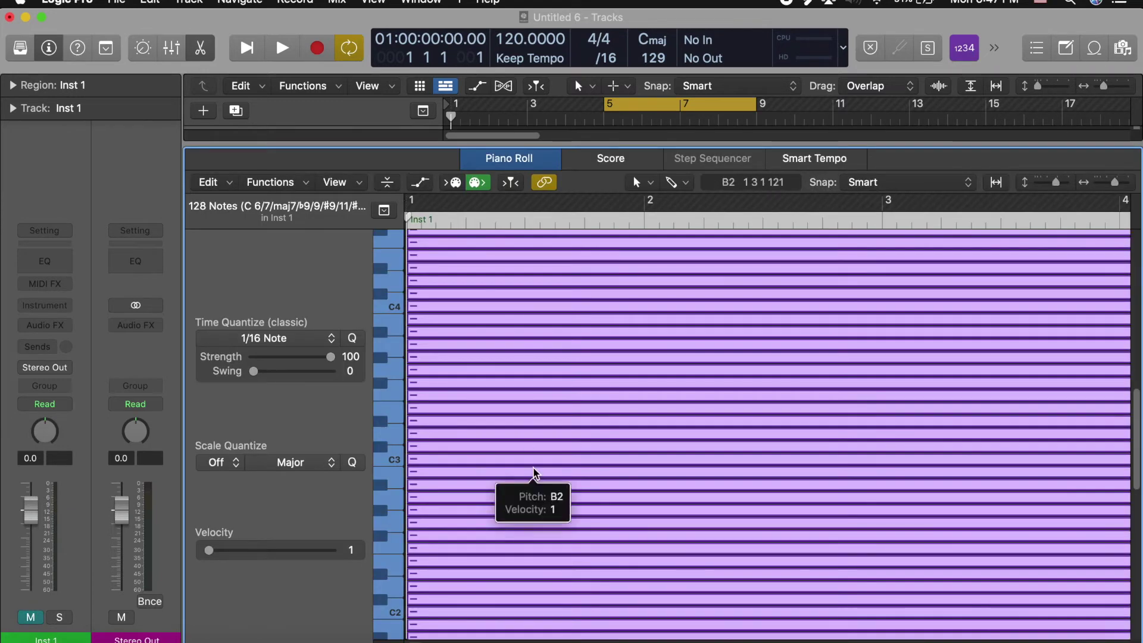
# - Place the playhead at bar 1 beat 4 and select all the guide notes
pyautogui.click(584, 208)
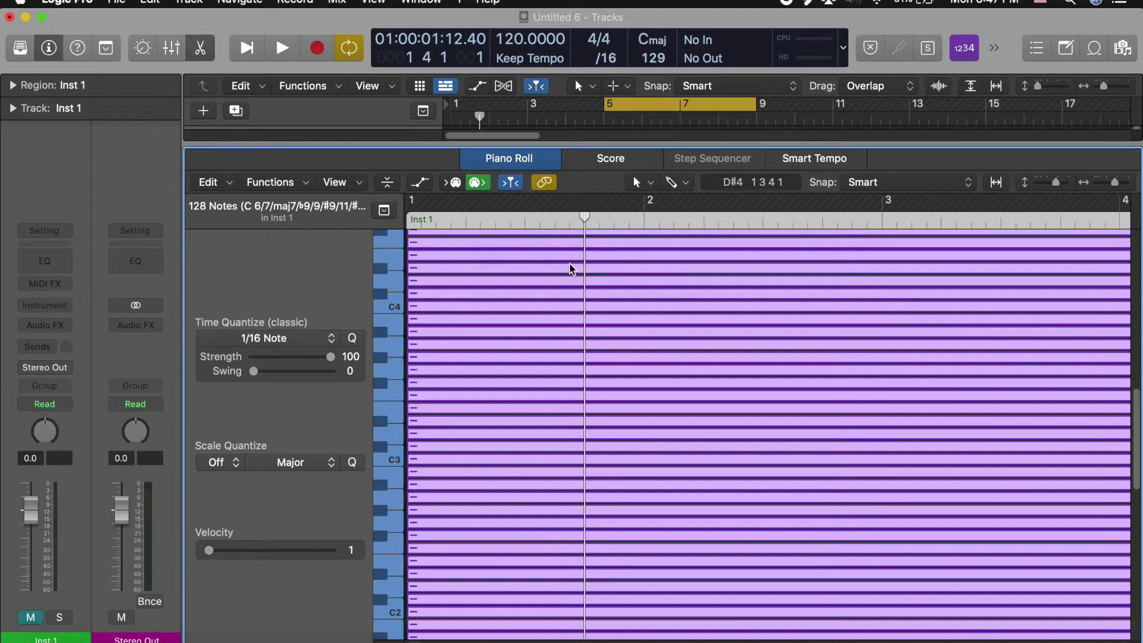
pyautogui.click(396, 331)
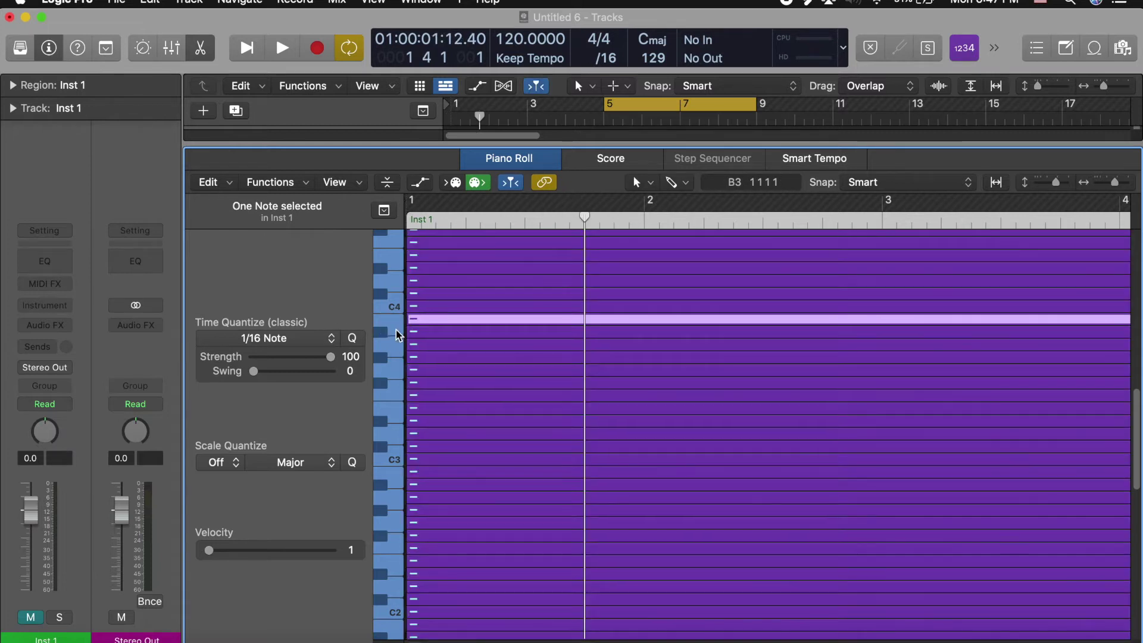
pyautogui.click(397, 344)
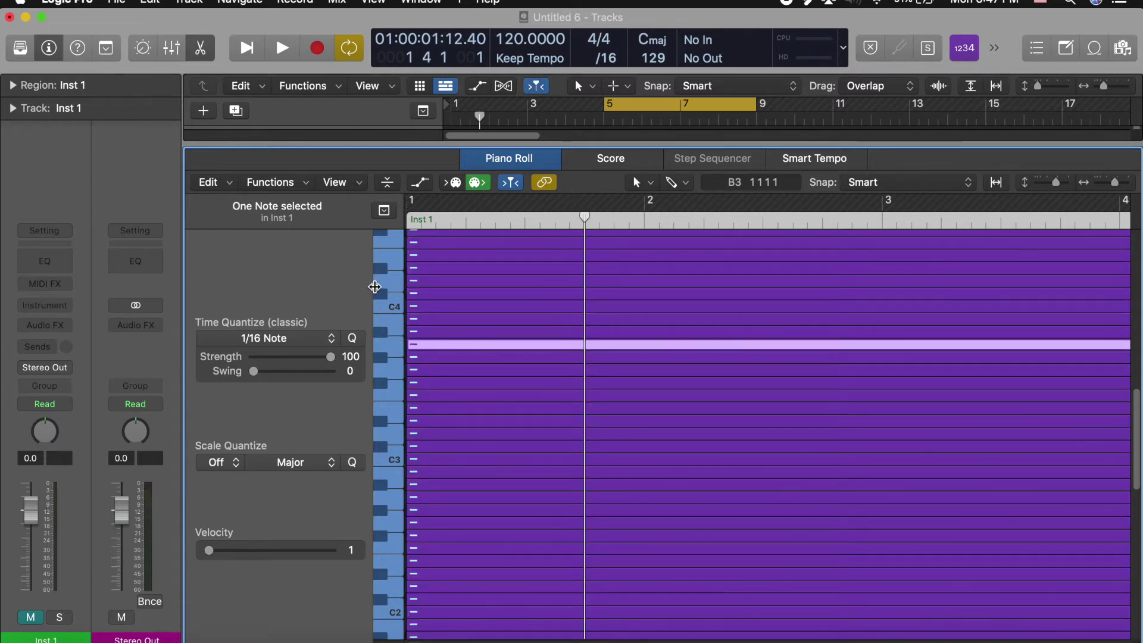
pyautogui.press('super+a')
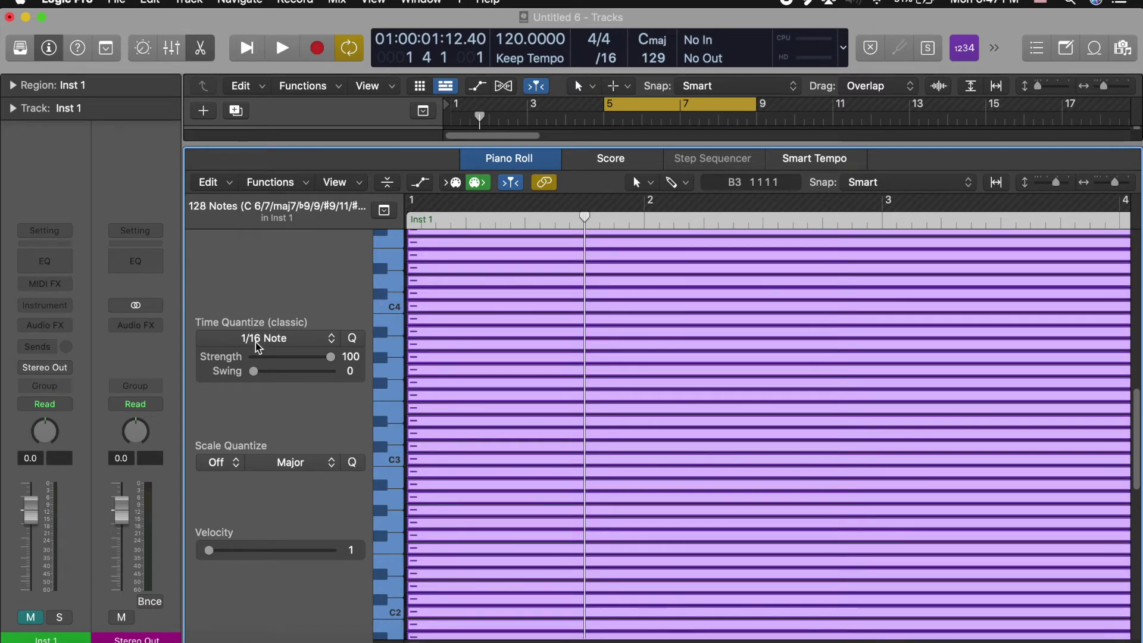
# - Try Scale Quantize options: Harmonic Minor with roots E and C, then Natural Minor
pyautogui.click(294, 468)
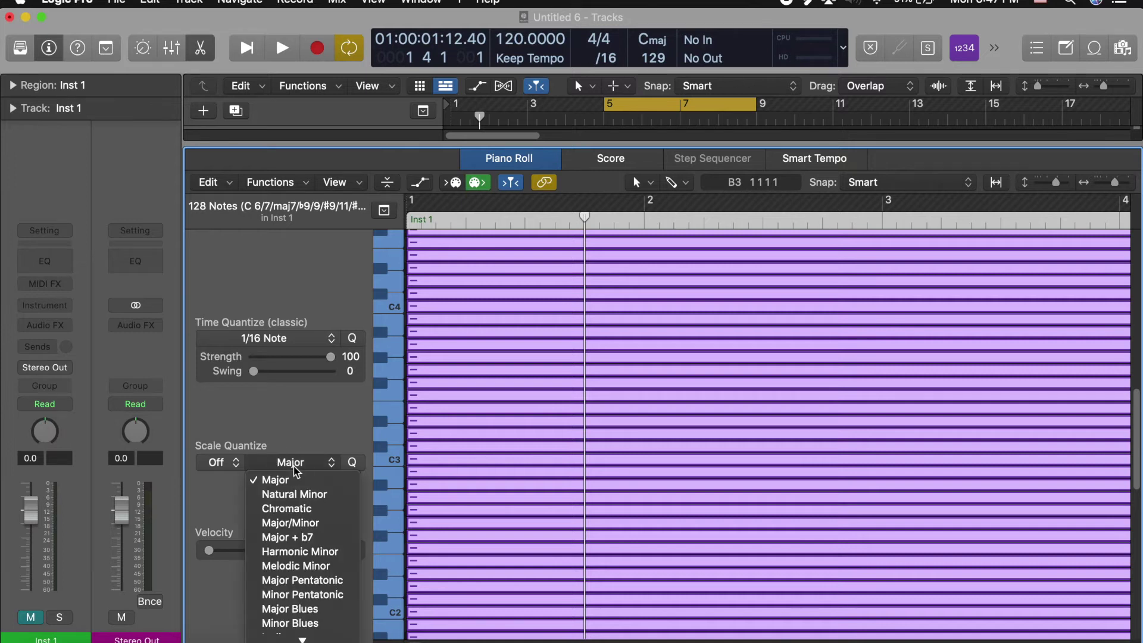
pyautogui.click(322, 552)
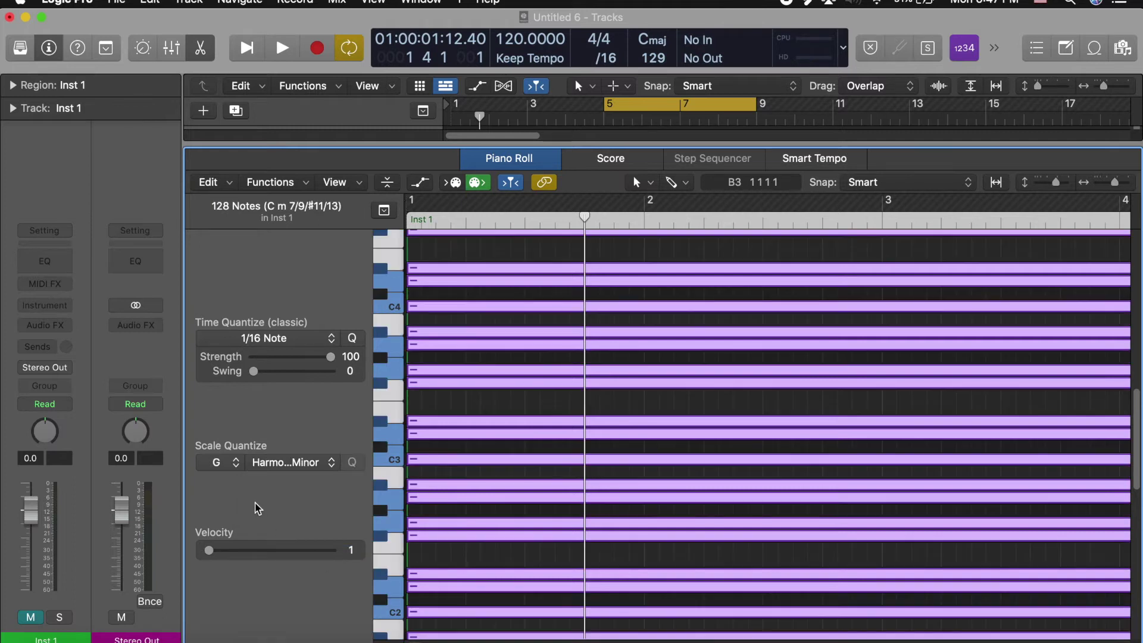
pyautogui.click(230, 467)
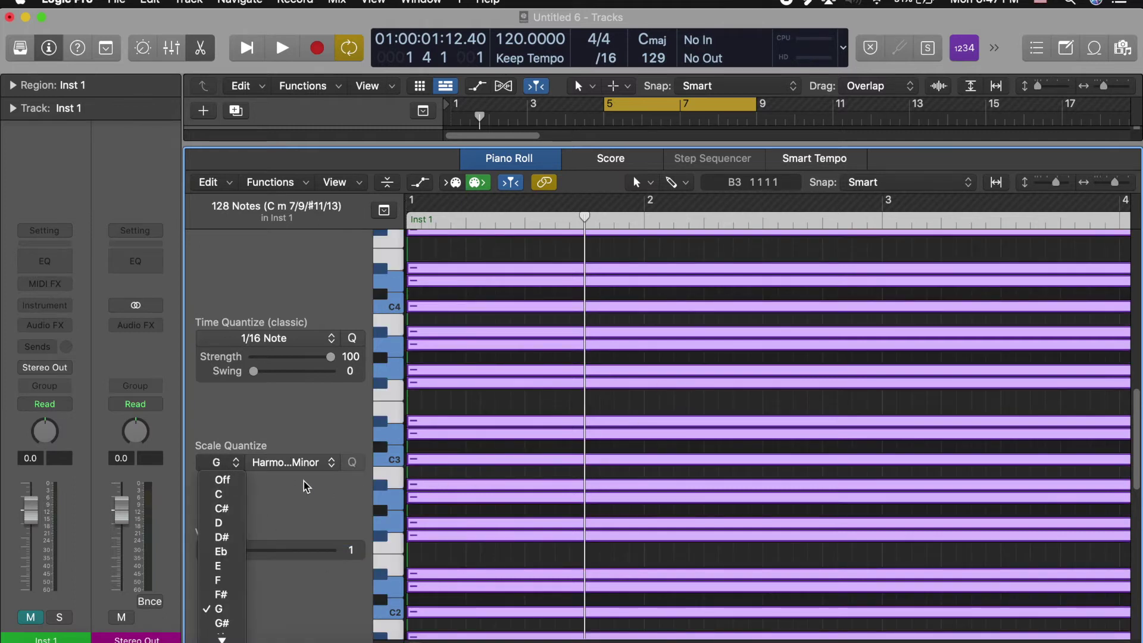
pyautogui.click(205, 566)
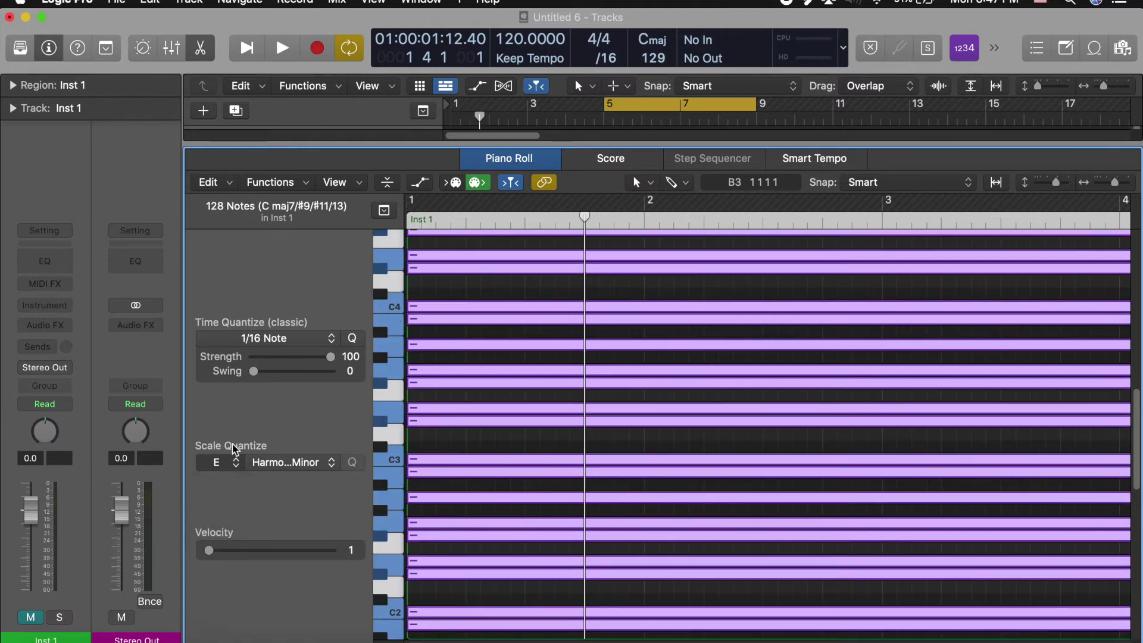
pyautogui.click(232, 467)
pyautogui.click(217, 491)
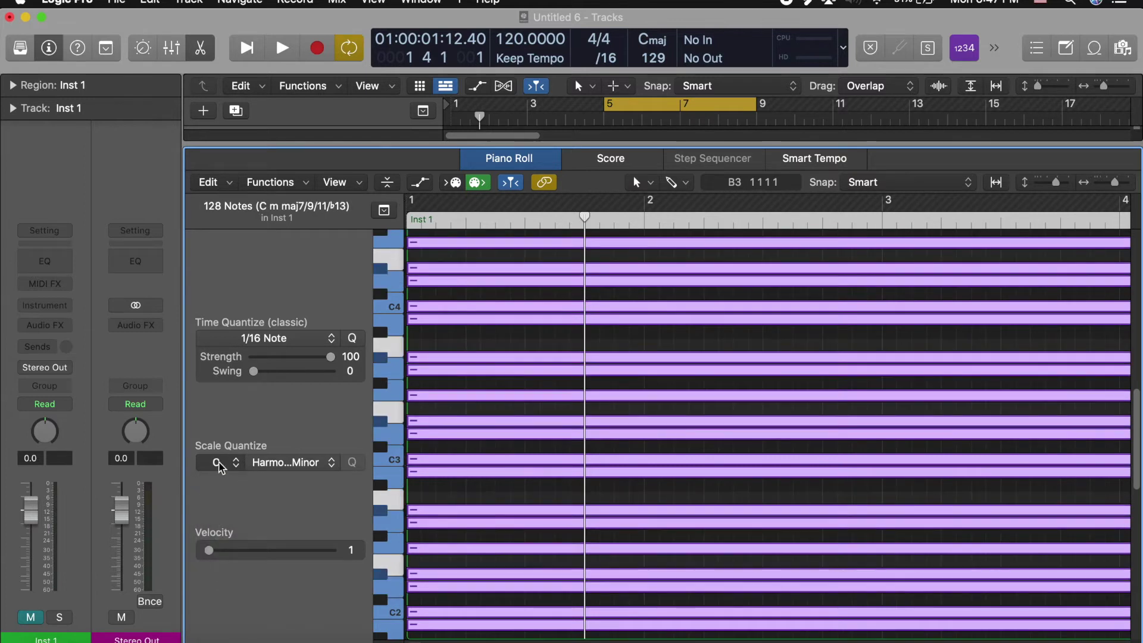
pyautogui.click(285, 463)
pyautogui.click(283, 492)
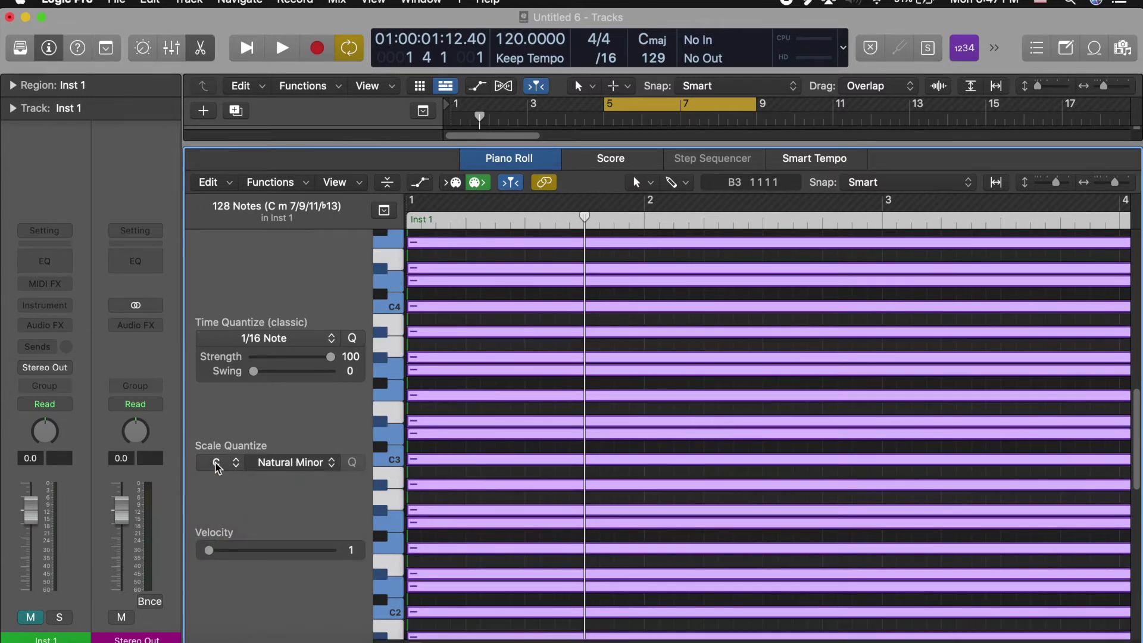
# - Set Scale Quantize to the Major scale with root F
pyautogui.click(217, 468)
pyautogui.click(220, 517)
pyautogui.click(285, 463)
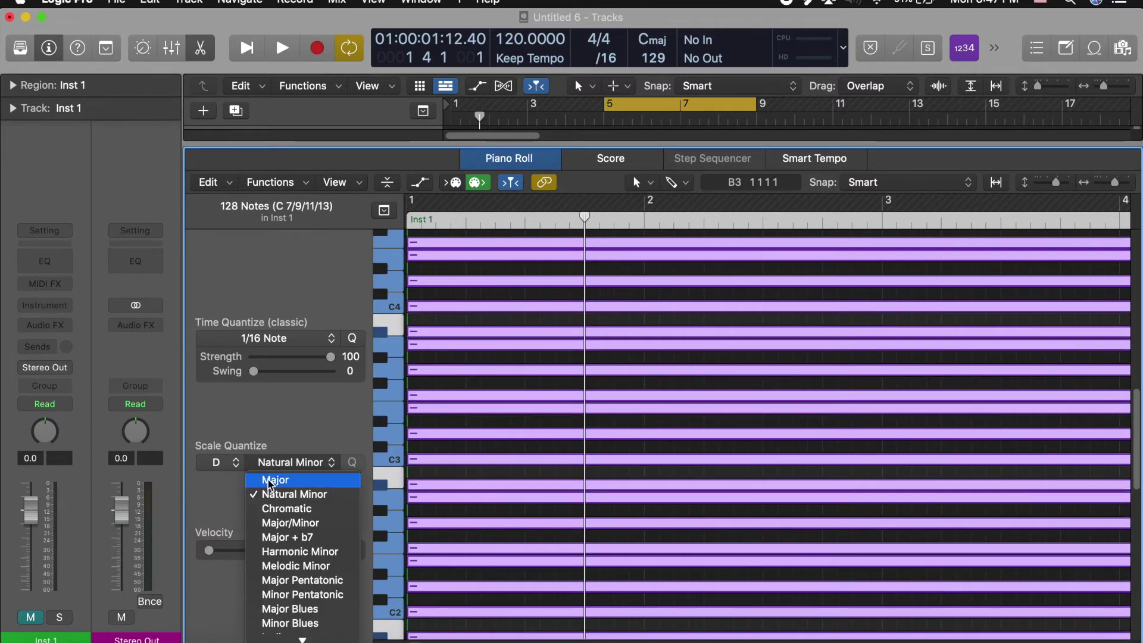
pyautogui.press('Return')
pyautogui.click(218, 467)
pyautogui.click(218, 568)
pyautogui.click(270, 466)
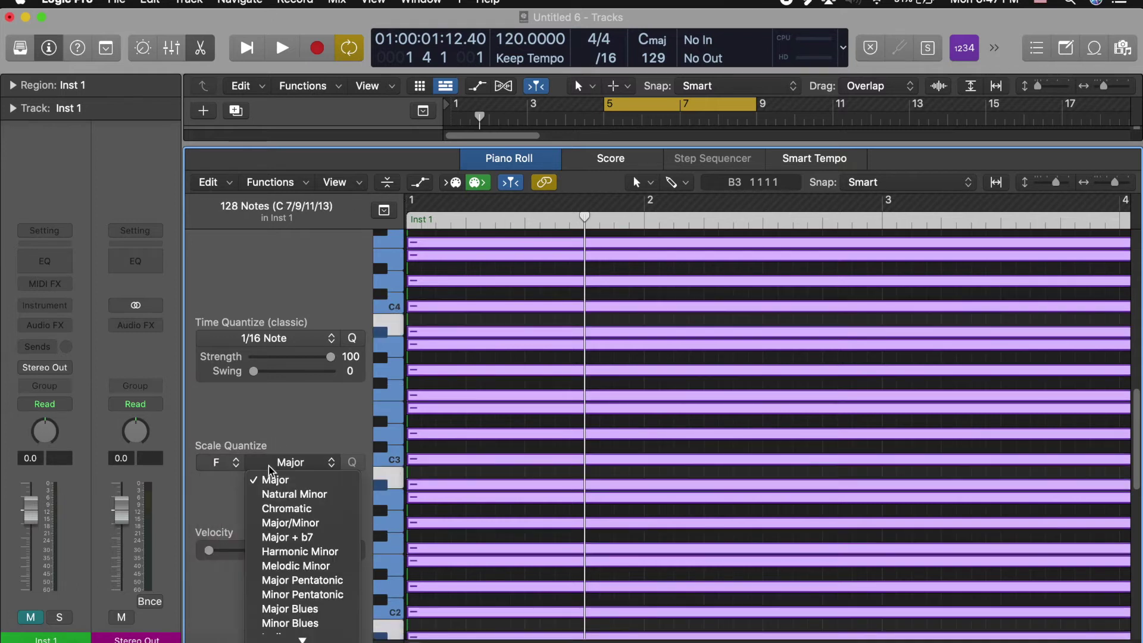
pyautogui.scroll(-2, 307, 601)
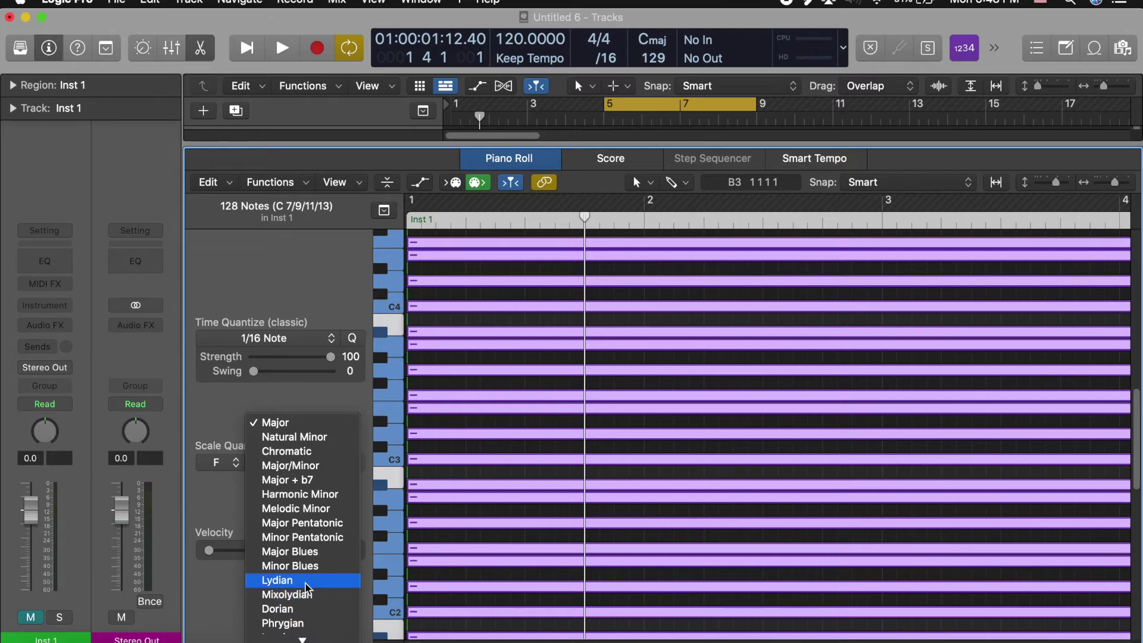
pyautogui.scroll(-2, 307, 588)
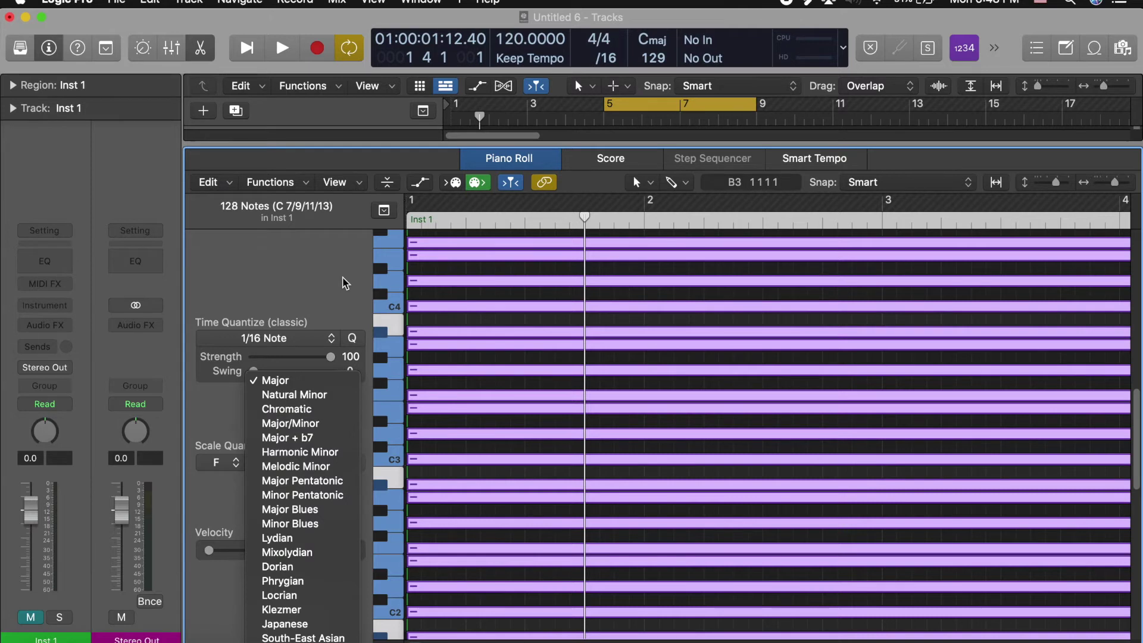
# - Dismiss the scale list, keeping F Major, and scroll through the ghost-note lanes to check them
pyautogui.click(345, 283)
pyautogui.scroll(15, 544, 336)
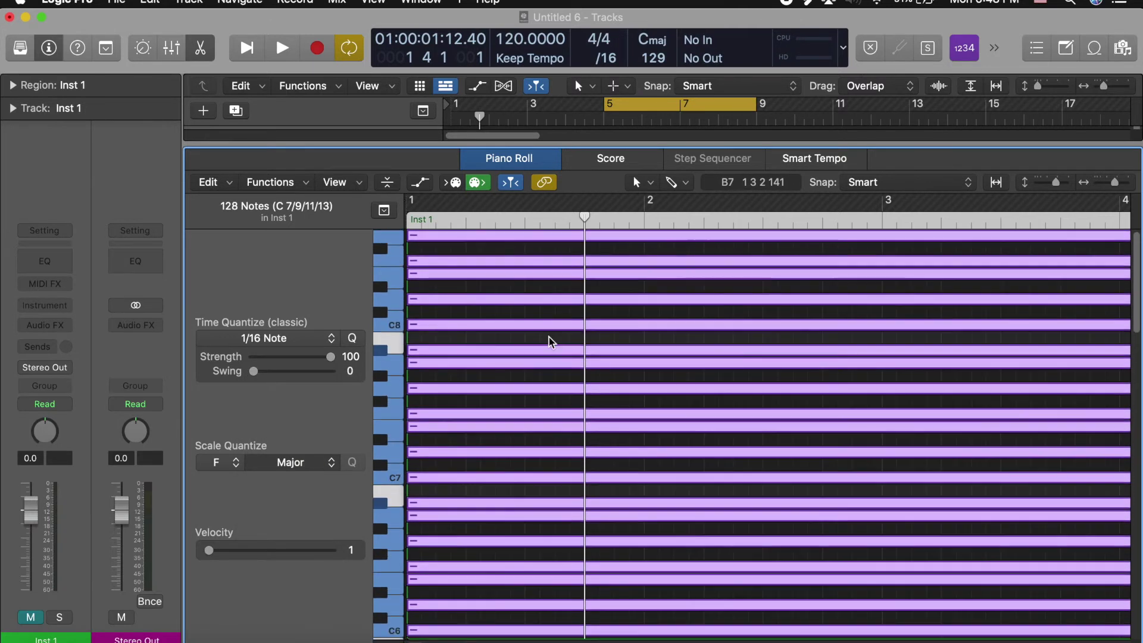
pyautogui.scroll(-20, 544, 334)
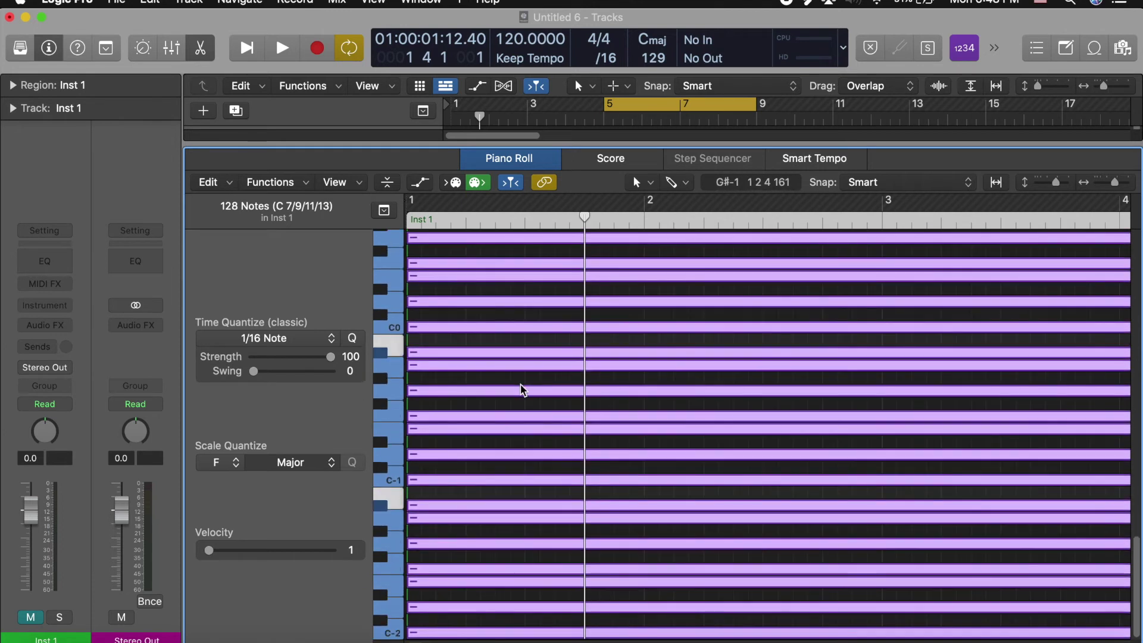
pyautogui.scroll(20, 522, 389)
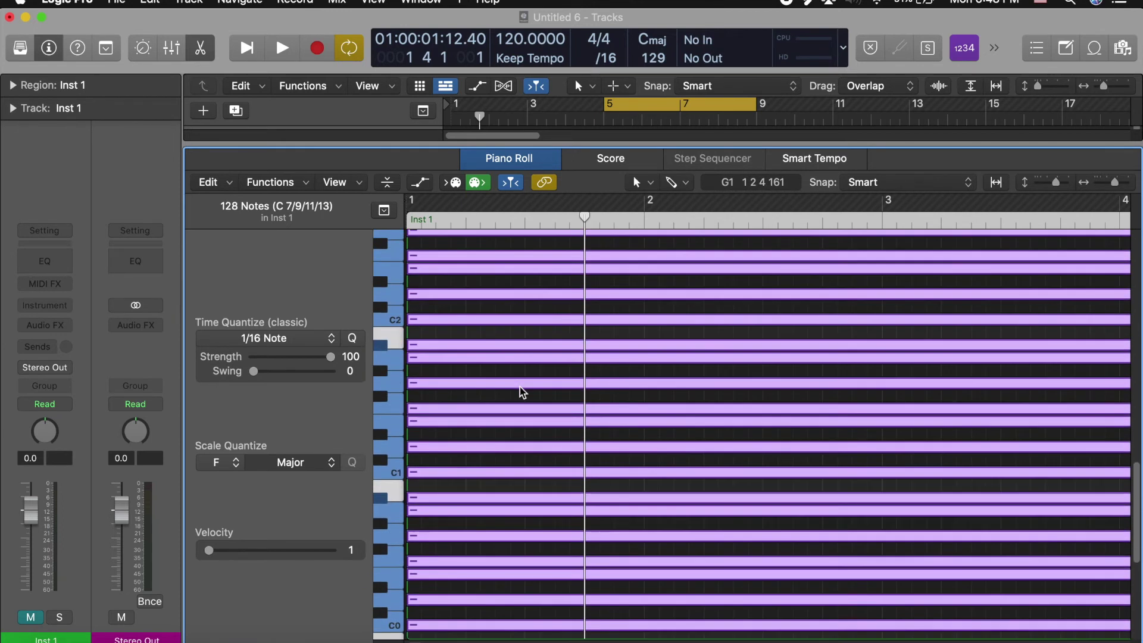
pyautogui.scroll(5, 519, 392)
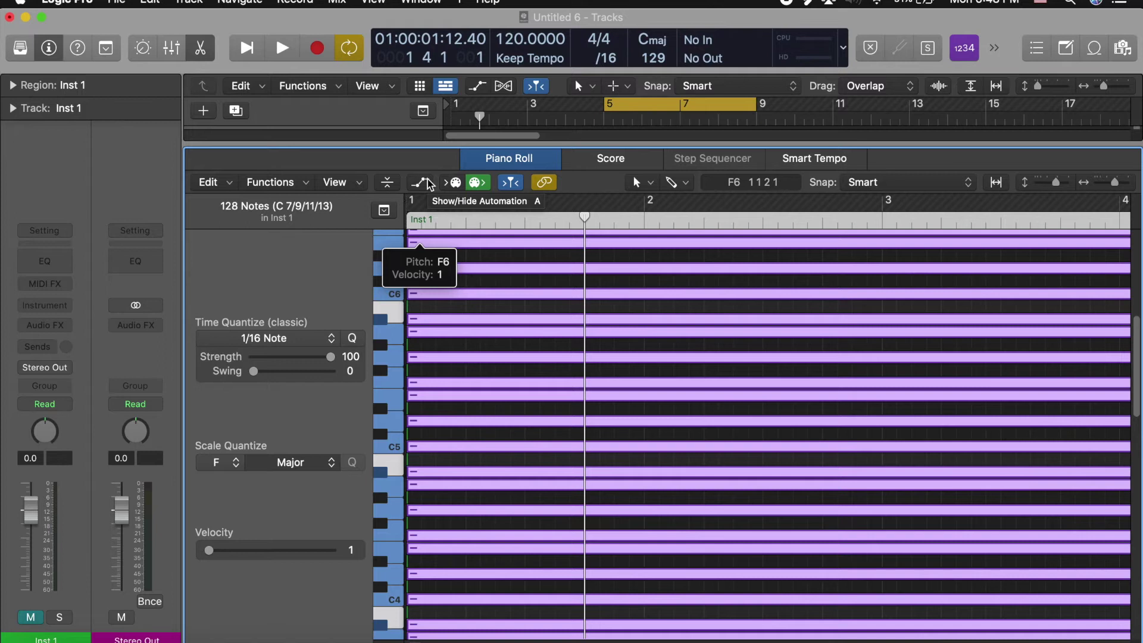
# - Audition the unmuted Inst 1 guide notes, mute Inst 1 again, and return the playhead to bar 5
pyautogui.press('p')
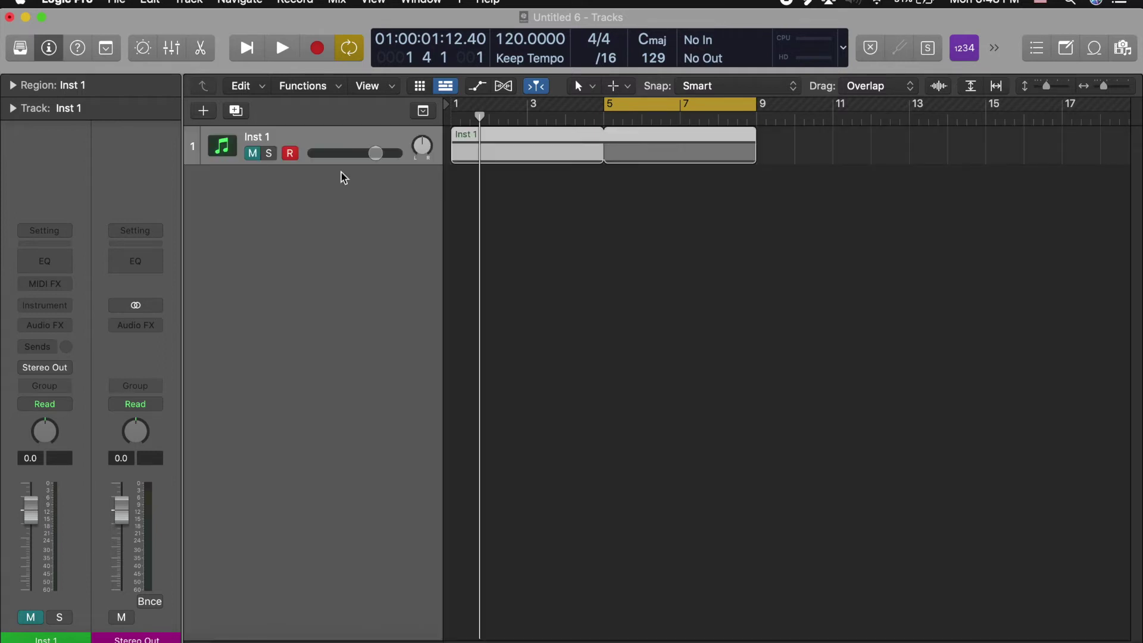
pyautogui.click(255, 153)
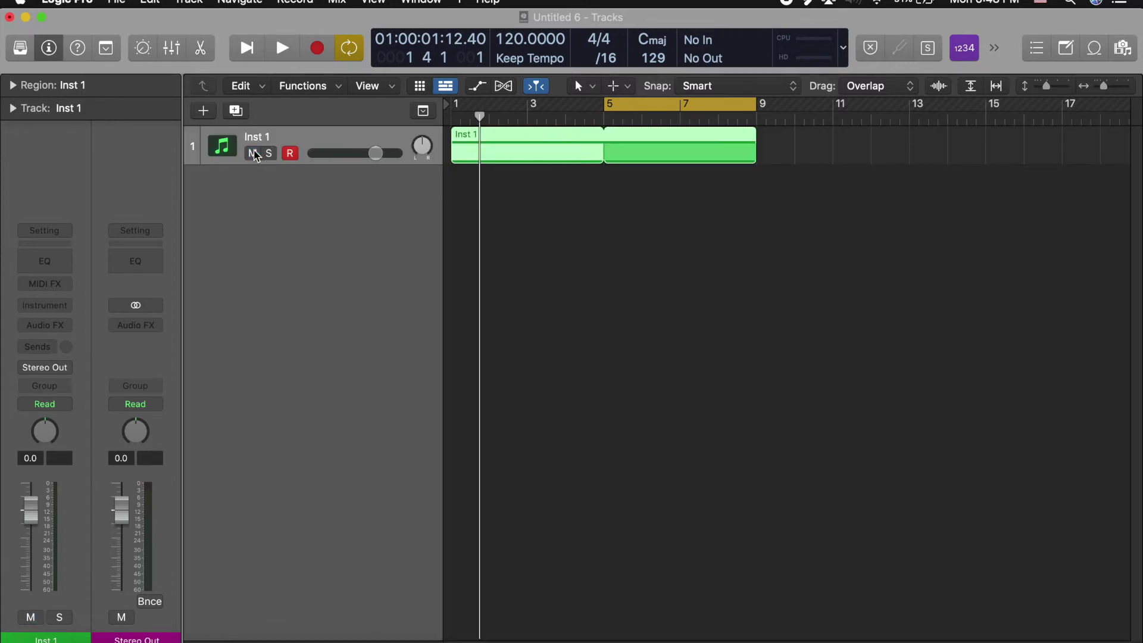
pyautogui.click(254, 153)
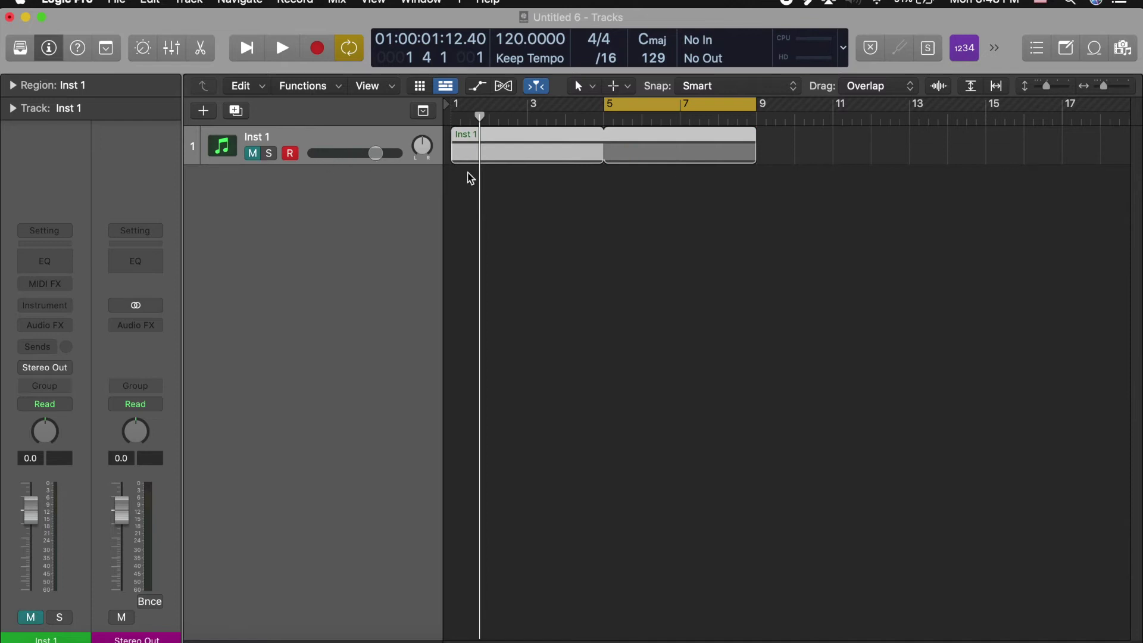
pyautogui.click(254, 153)
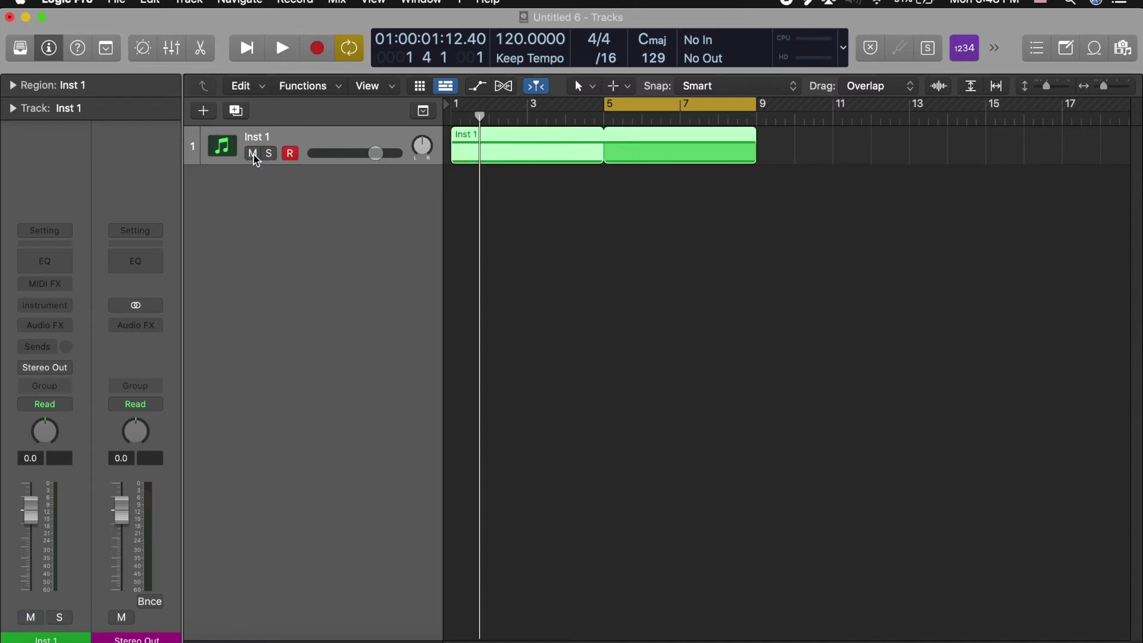
pyautogui.press('space')
pyautogui.press('space')
pyautogui.click(252, 153)
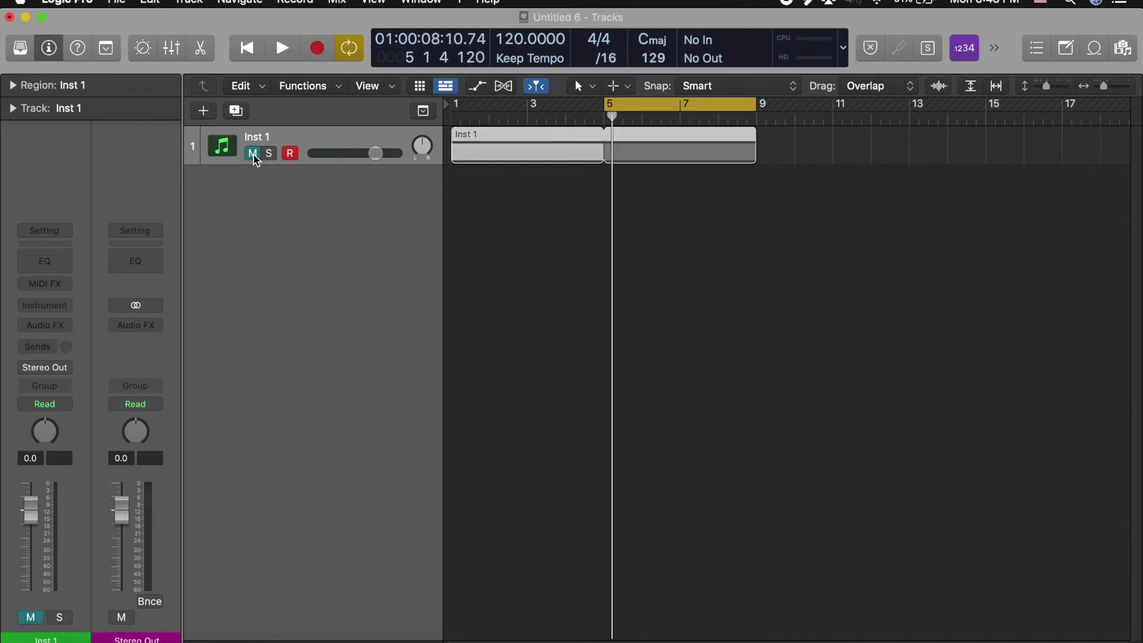
pyautogui.moveTo(613, 116); pyautogui.dragTo(604, 118)
# - Add a second track Inst 2, then delete it again, leaving Inst 1 unmuted
pyautogui.click(236, 110)
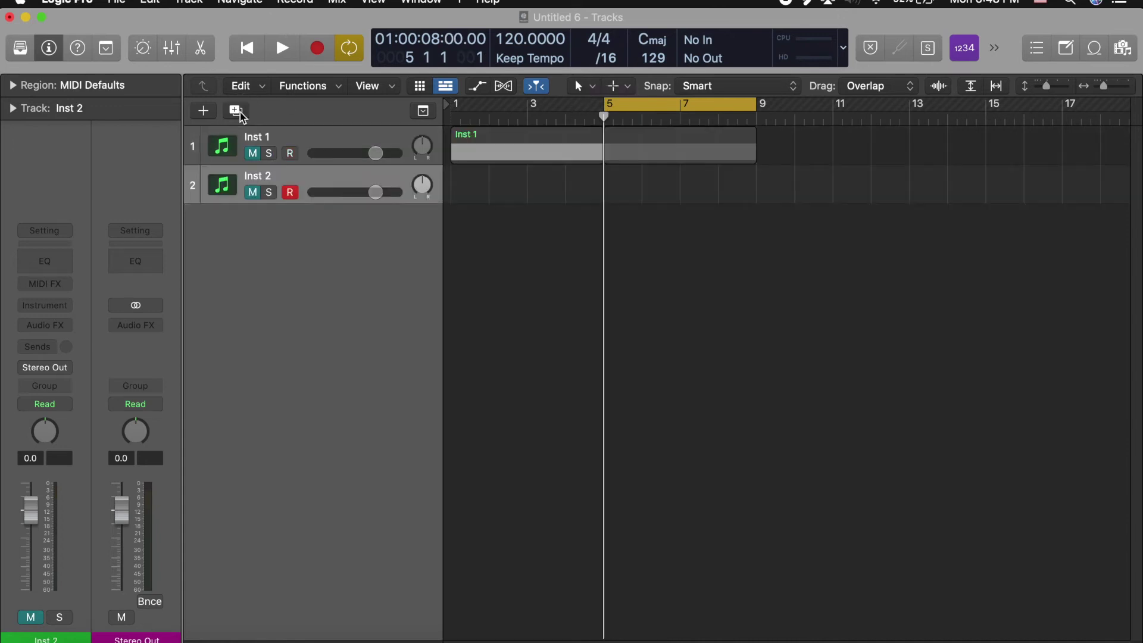
pyautogui.click(251, 146)
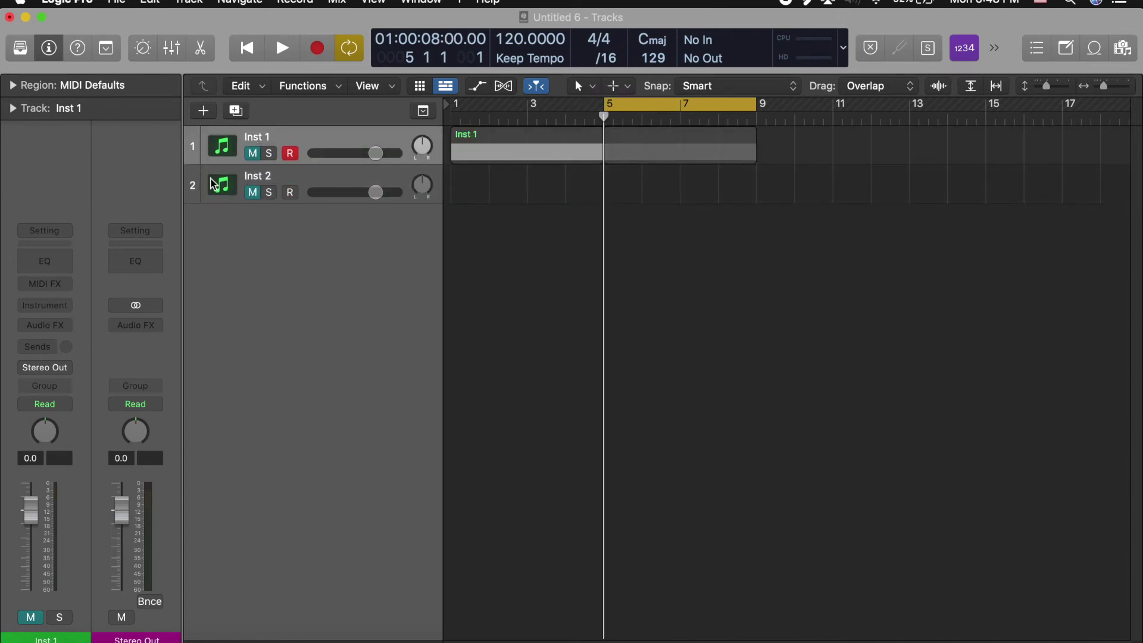
pyautogui.click(53, 305)
pyautogui.moveTo(64, 353)
pyautogui.click(153, 266)
pyautogui.click(252, 153)
pyautogui.click(252, 196)
pyautogui.click(258, 174)
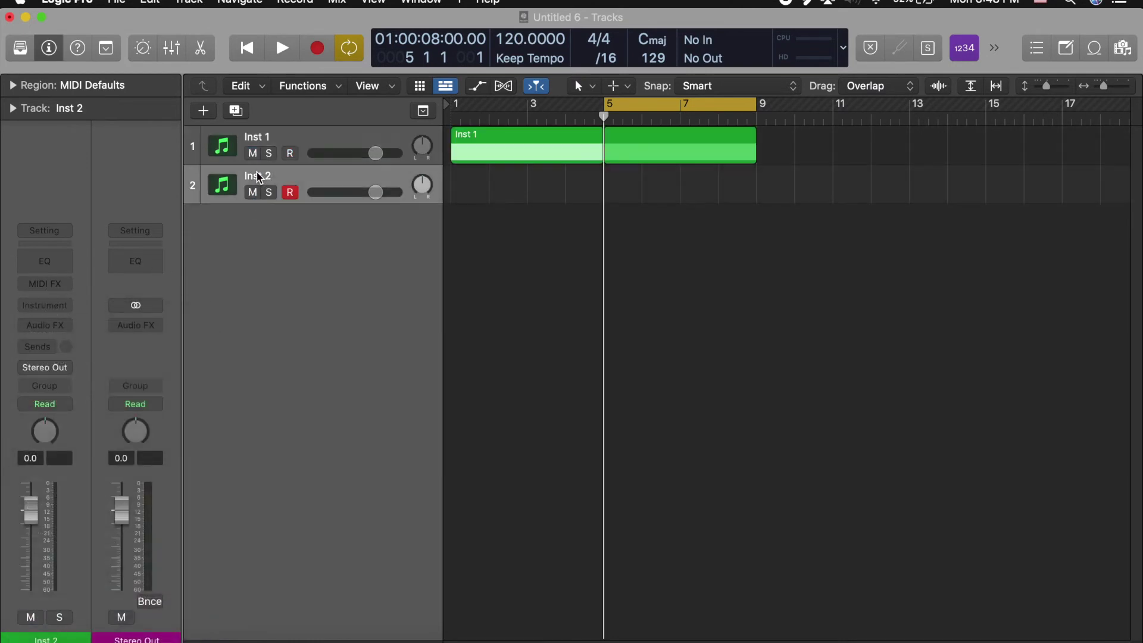
pyautogui.press('super+BackSpace')
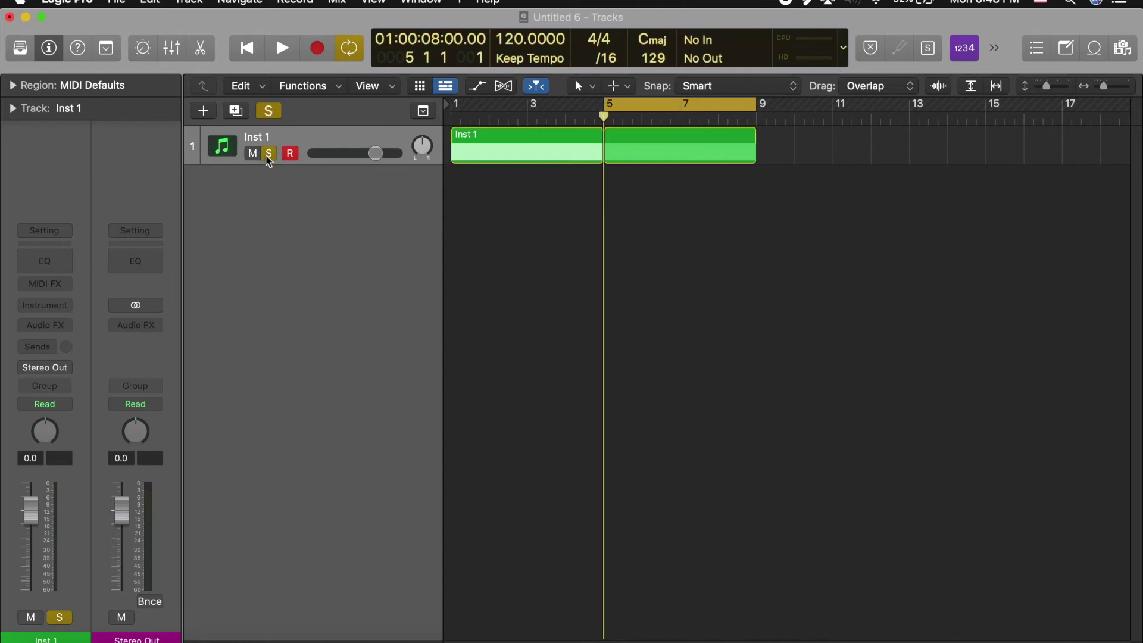
# - Solo and mute the Inst 1 track
pyautogui.click(269, 153)
pyautogui.click(253, 153)
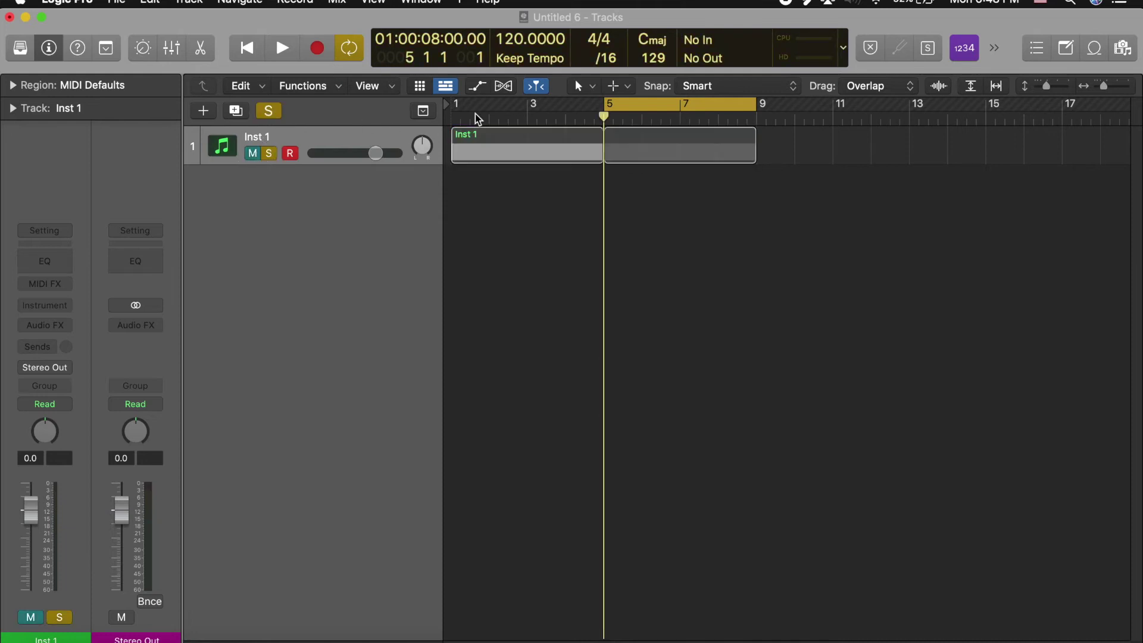
pyautogui.click(117, 3)
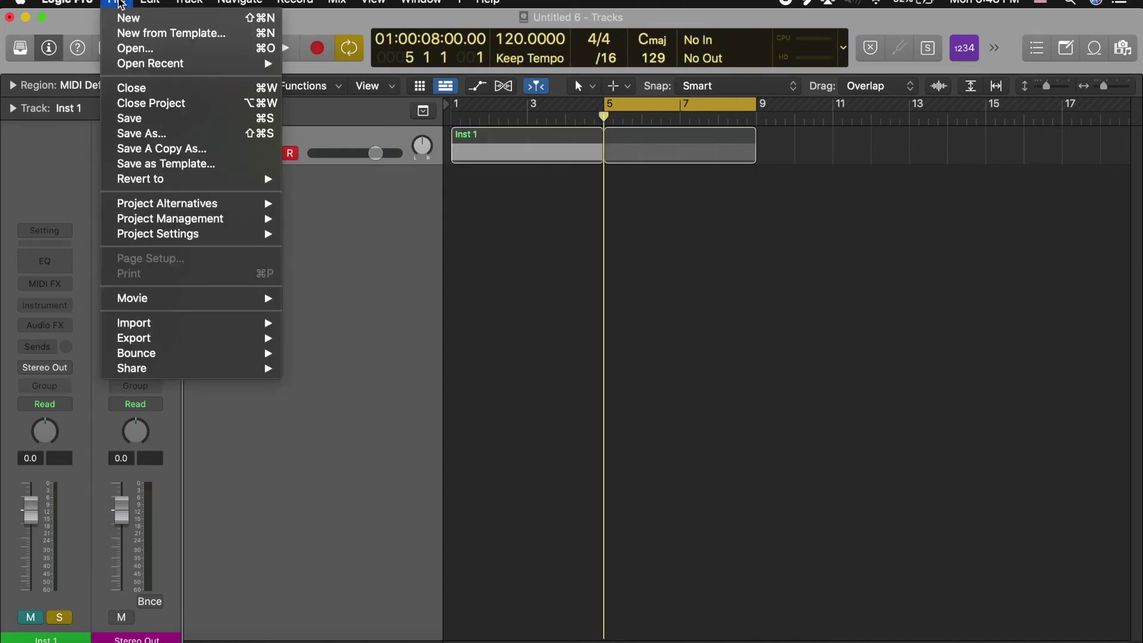
# - Save the project via Save as Template as 'youtube ghost notes' under Project Templates
pyautogui.click(160, 171)
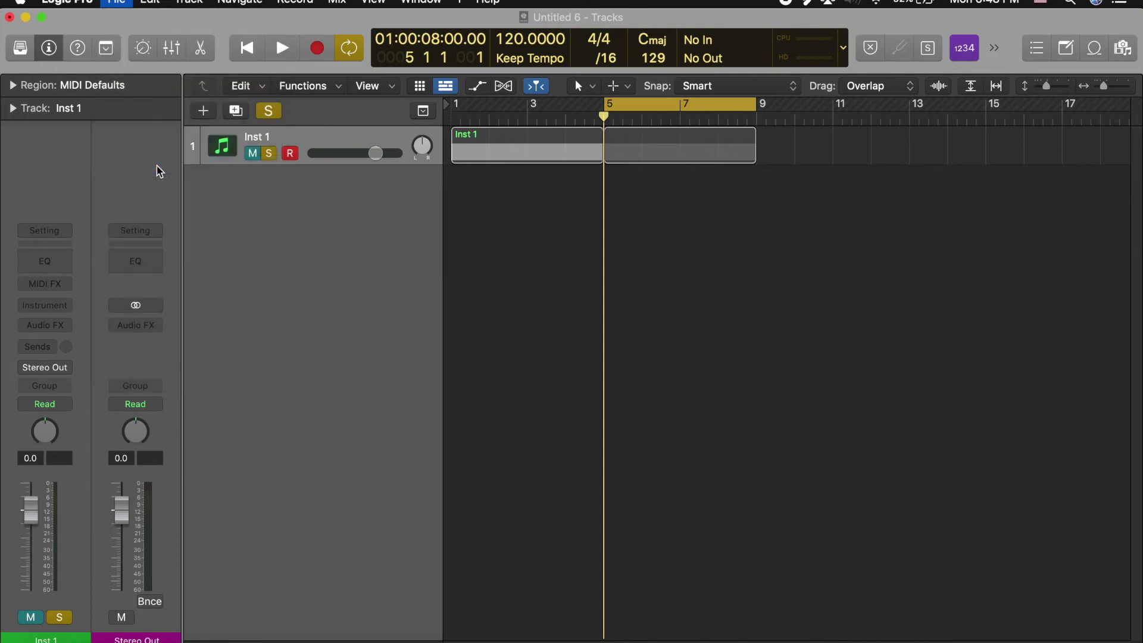
pyautogui.press('BackSpace')
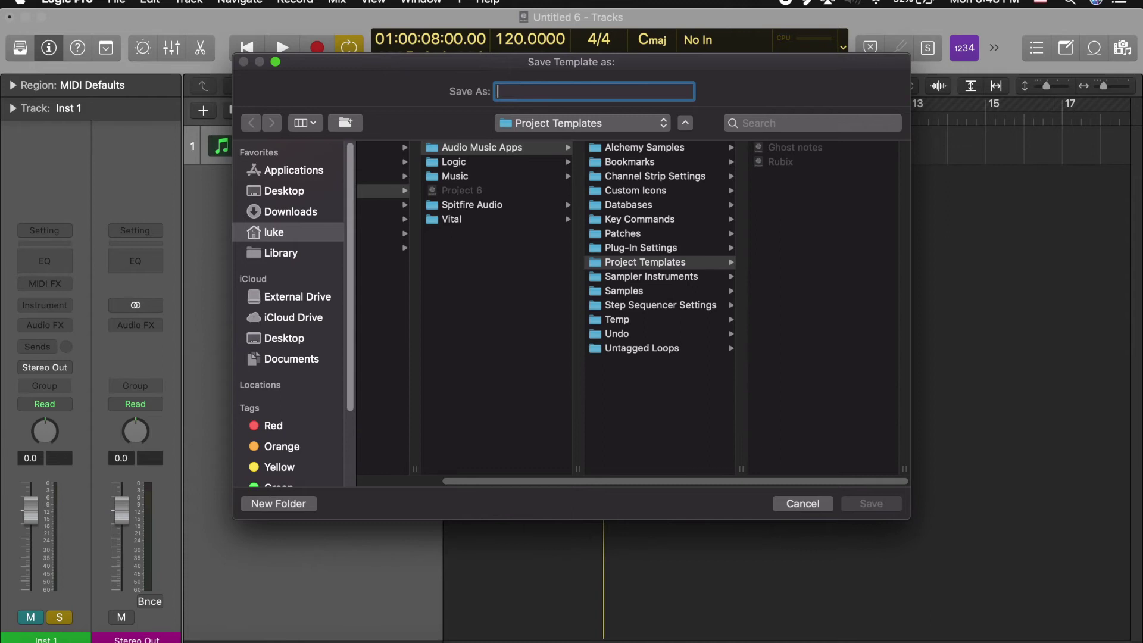
pyautogui.write('youtbe ghost notes')
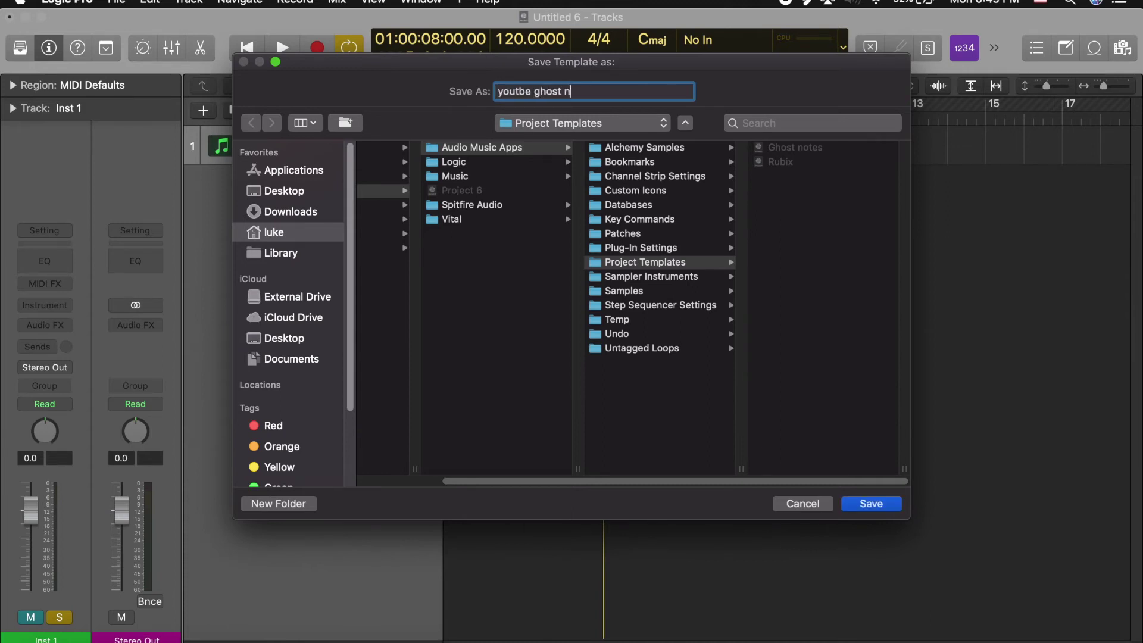
pyautogui.click(521, 92)
pyautogui.write('u')
pyautogui.click(803, 295)
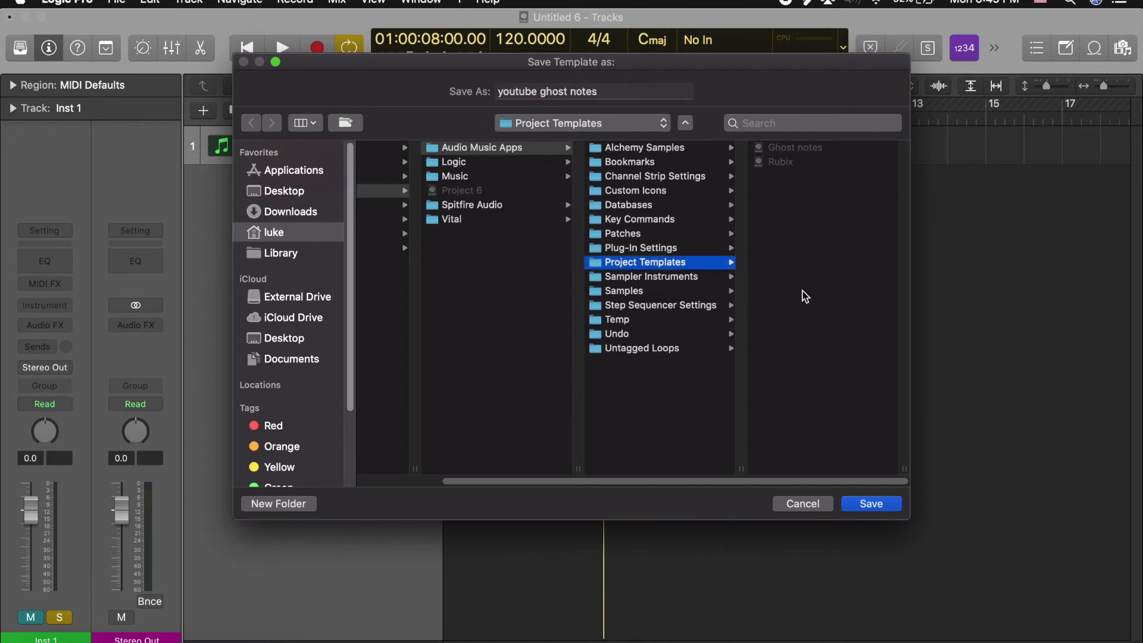
pyautogui.click(880, 508)
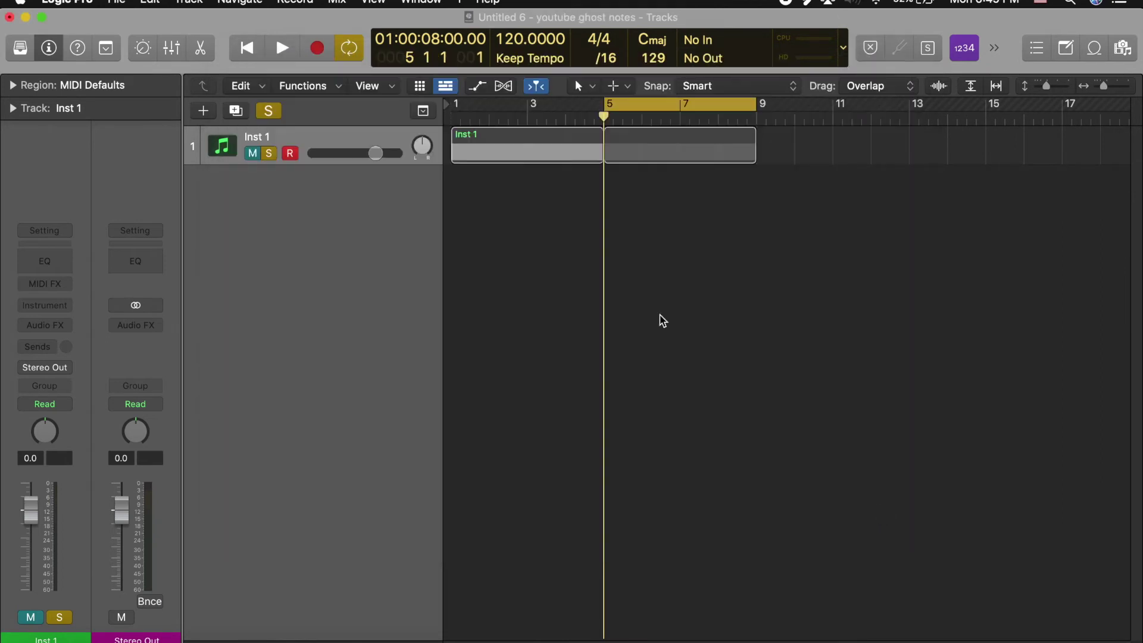
pyautogui.click(116, 2)
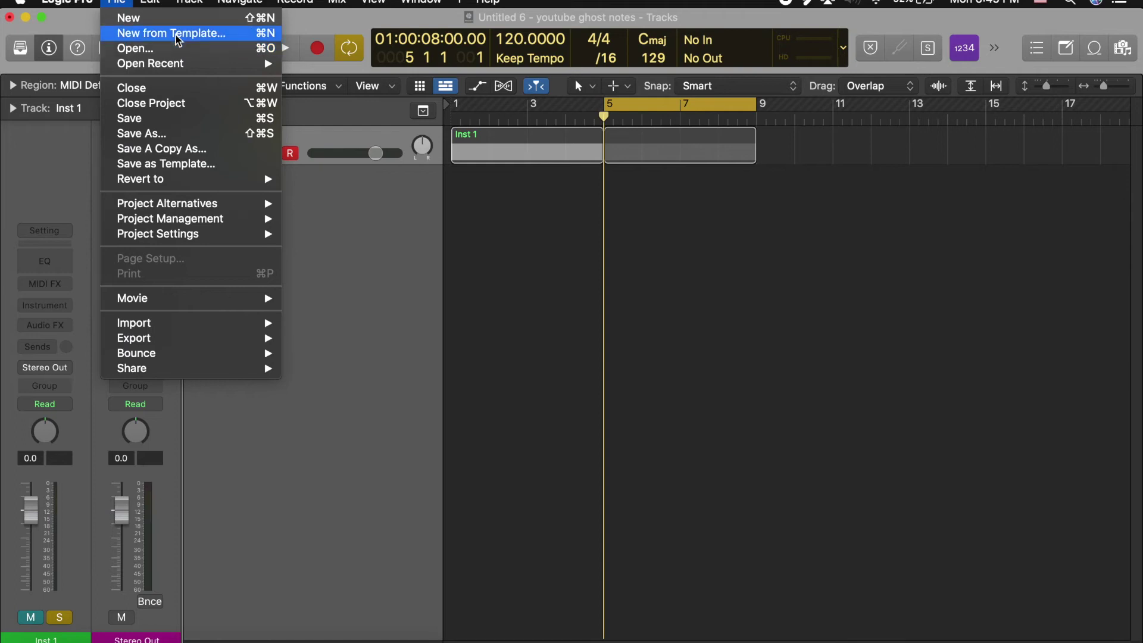
pyautogui.click(488, 212)
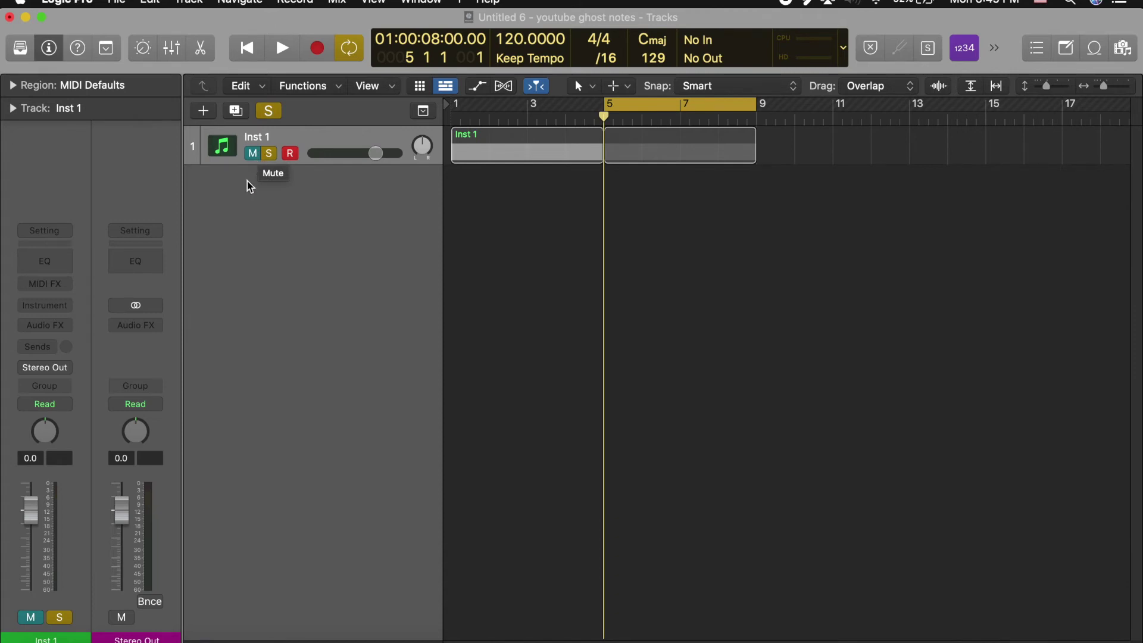
# - Unsolo Inst 1 and add an Inst 2 track loaded with LABS in stereo
pyautogui.click(269, 153)
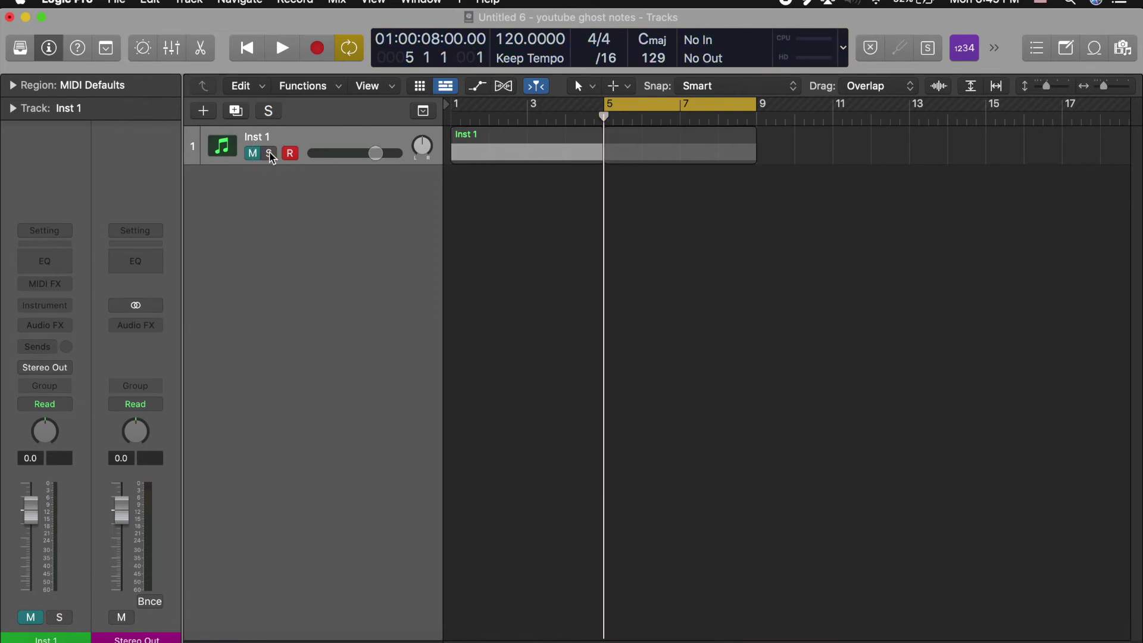
pyautogui.click(235, 113)
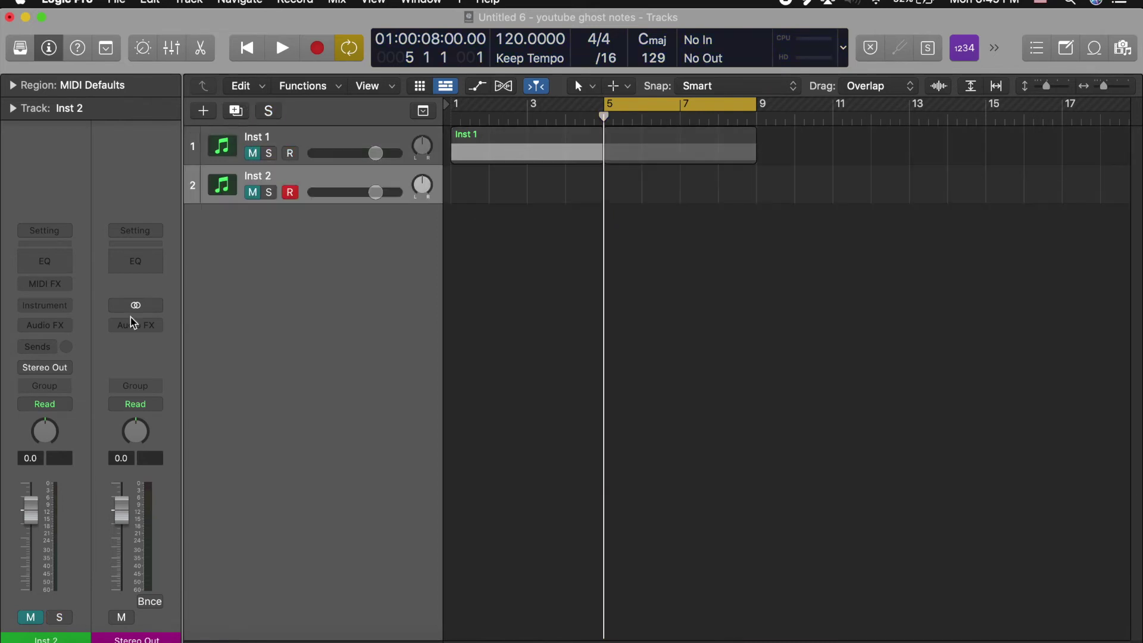
pyautogui.click(46, 305)
pyautogui.moveTo(65, 390)
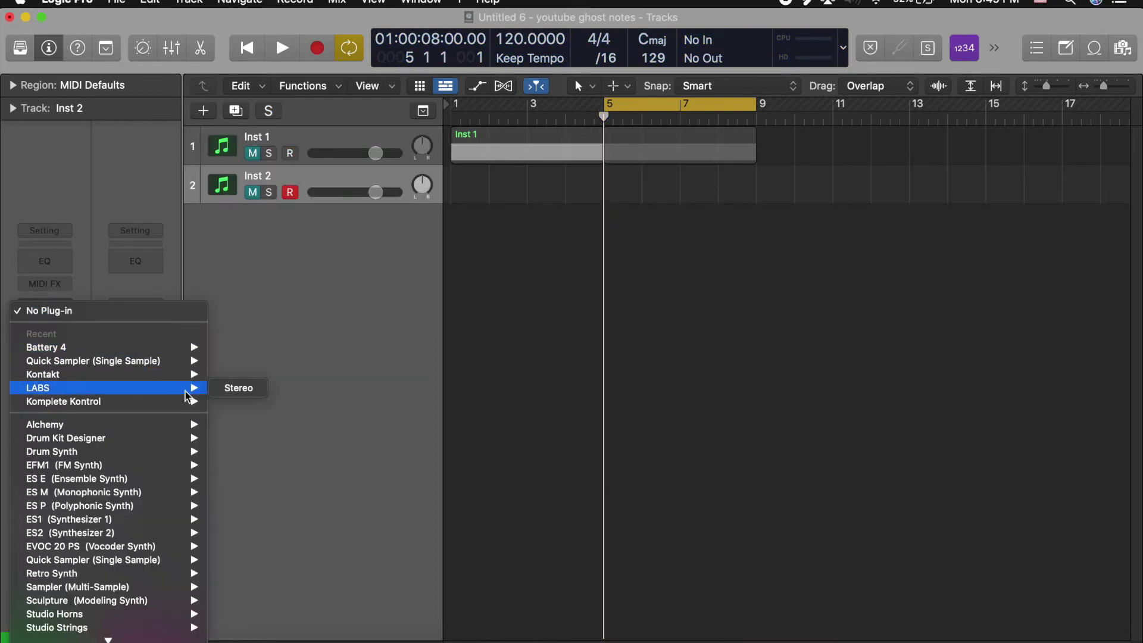
pyautogui.click(240, 390)
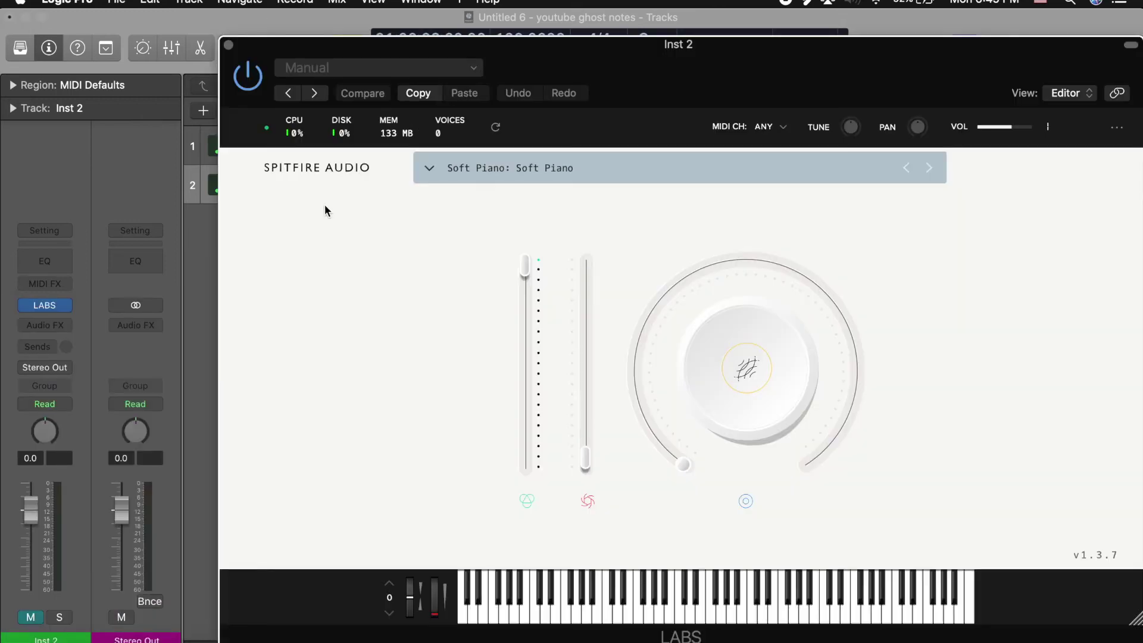
# - Raise the LABS Soft Piano slider and turn its dial to 36%, then close the plug-in window
pyautogui.moveTo(291, 74); pyautogui.dragTo(288, 230)
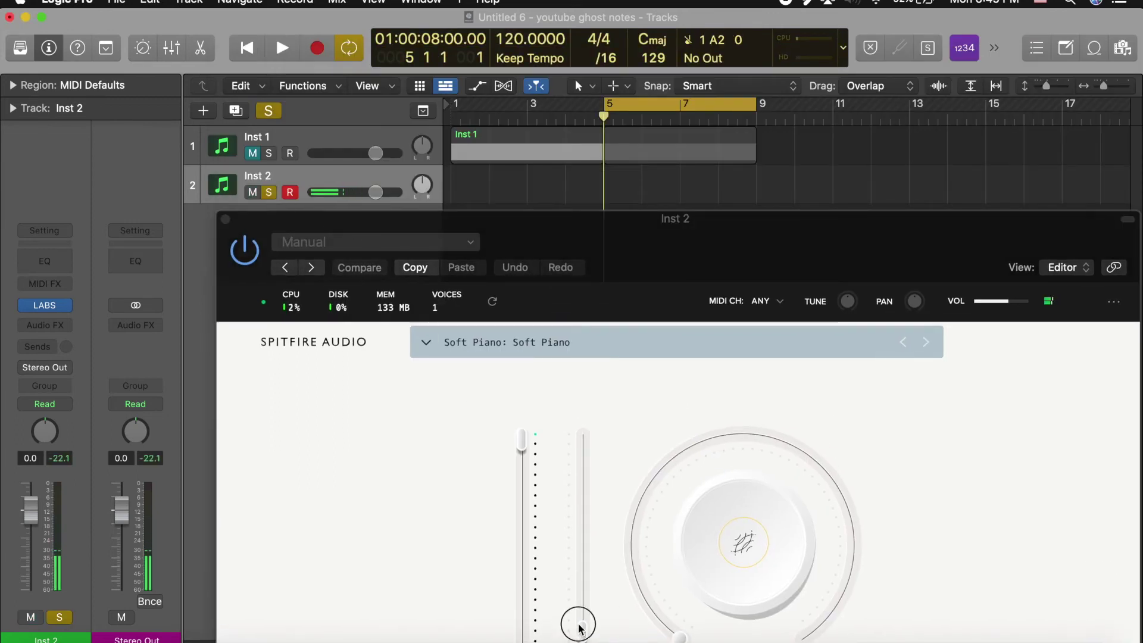
pyautogui.moveTo(580, 626); pyautogui.dragTo(581, 510)
pyautogui.moveTo(684, 632); pyautogui.dragTo(675, 461)
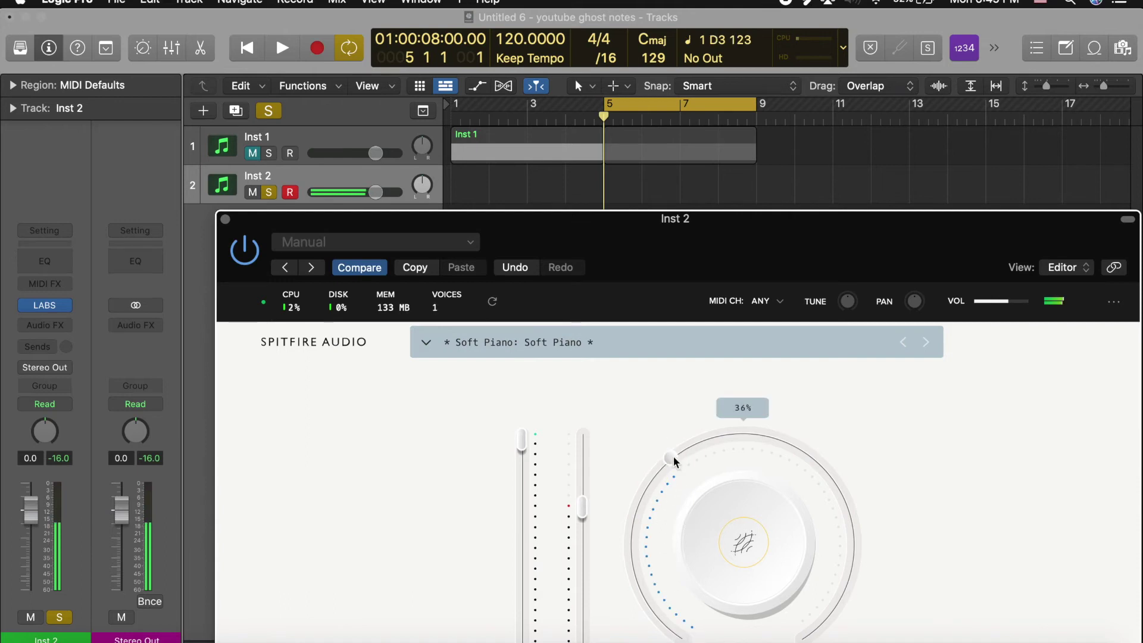
pyautogui.moveTo(733, 225); pyautogui.dragTo(729, 86)
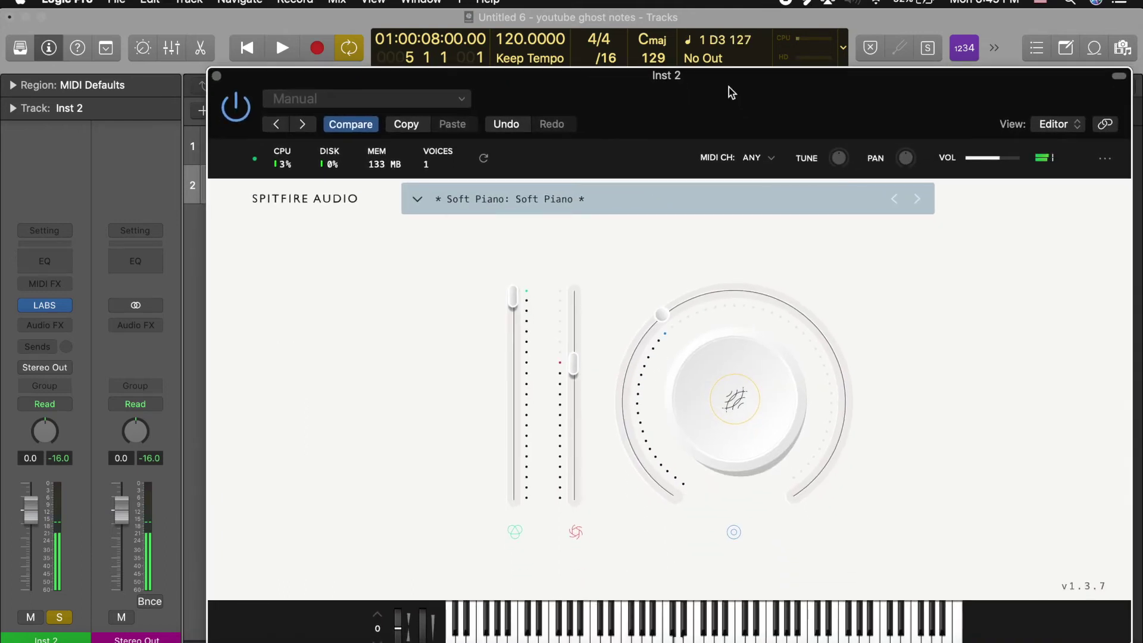
pyautogui.click(217, 76)
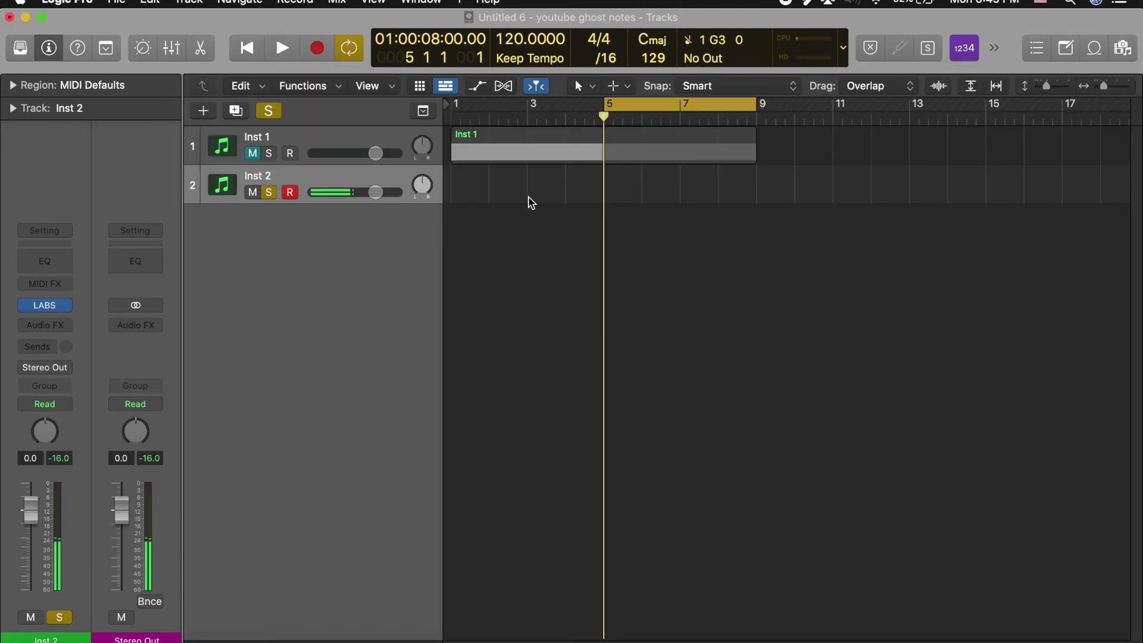
# - Create a MIDI region on the Inst 2 lane at bar 5 and extend it to bar 9
pyautogui.rightClick(604, 196)
pyautogui.click(603, 196)
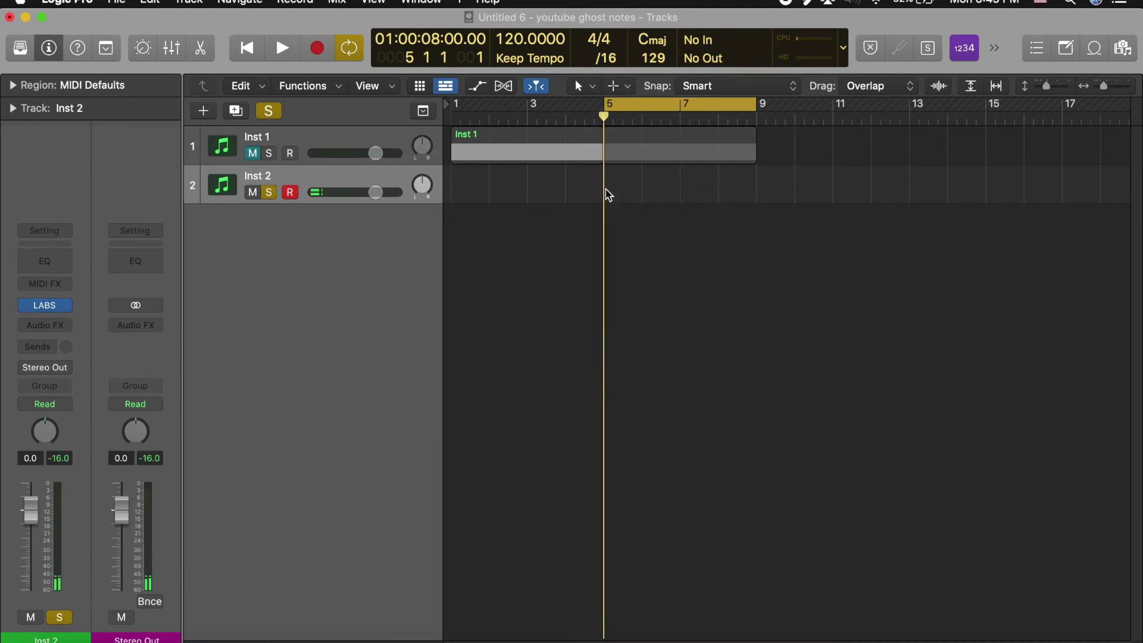
pyautogui.rightClick(605, 193)
pyautogui.click(623, 194)
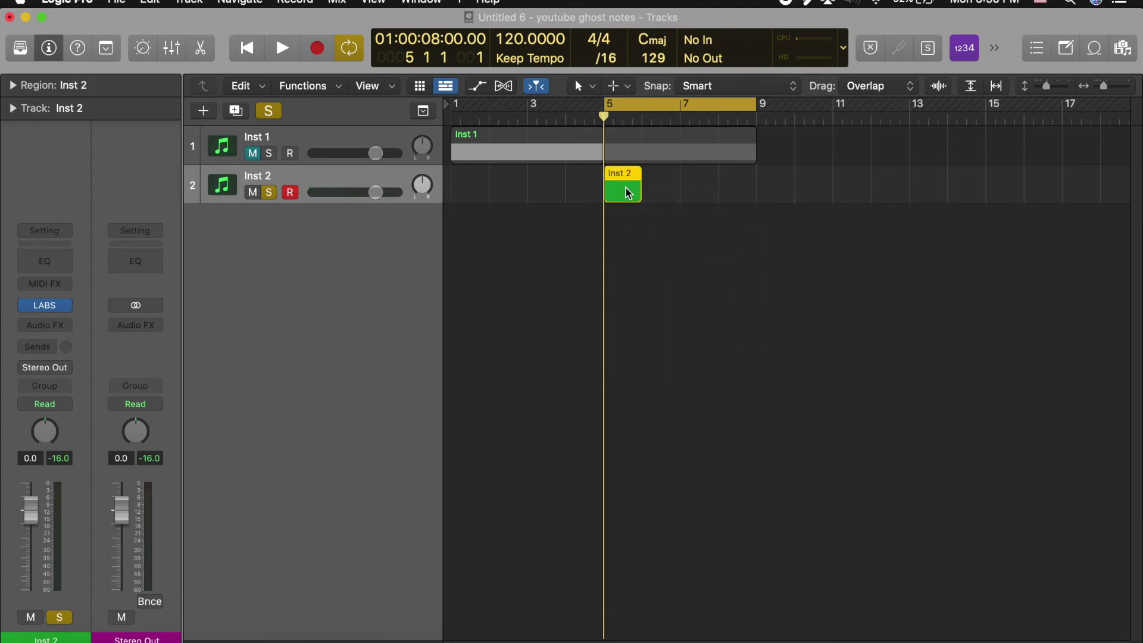
pyautogui.moveTo(639, 191); pyautogui.dragTo(755, 189)
# - Select both the Inst 1 and Inst 2 regions and open them together in the Piano Roll
pyautogui.moveTo(808, 280); pyautogui.dragTo(651, 143)
pyautogui.click(778, 322)
pyautogui.moveTo(860, 256); pyautogui.dragTo(649, 143)
pyautogui.click(633, 212)
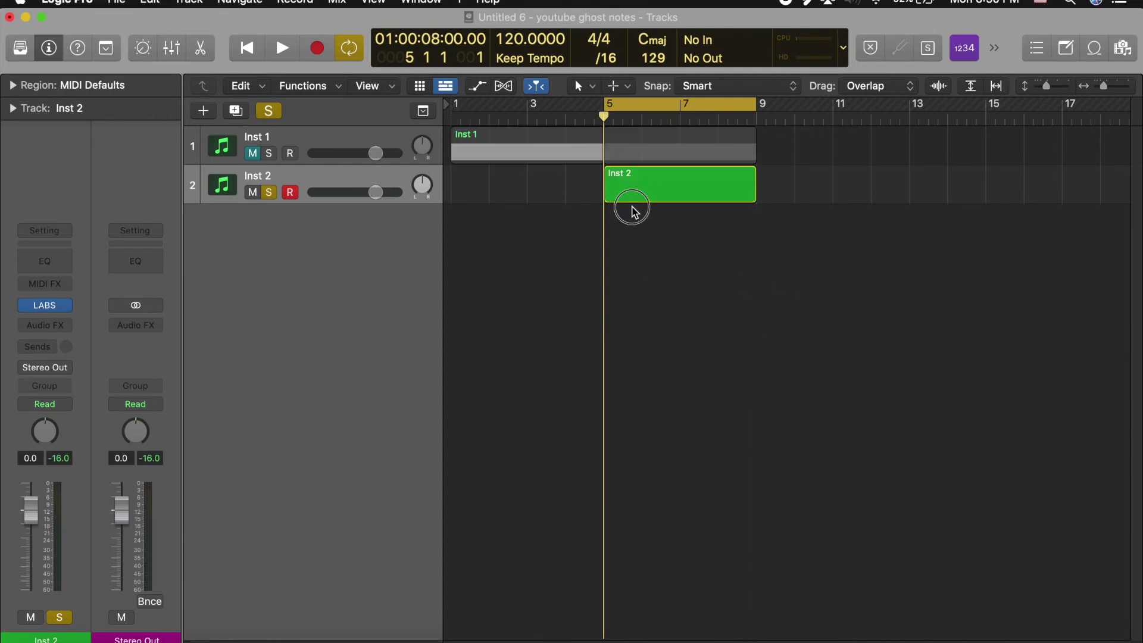
pyautogui.moveTo(783, 276); pyautogui.dragTo(618, 128)
pyautogui.doubleClick(614, 187)
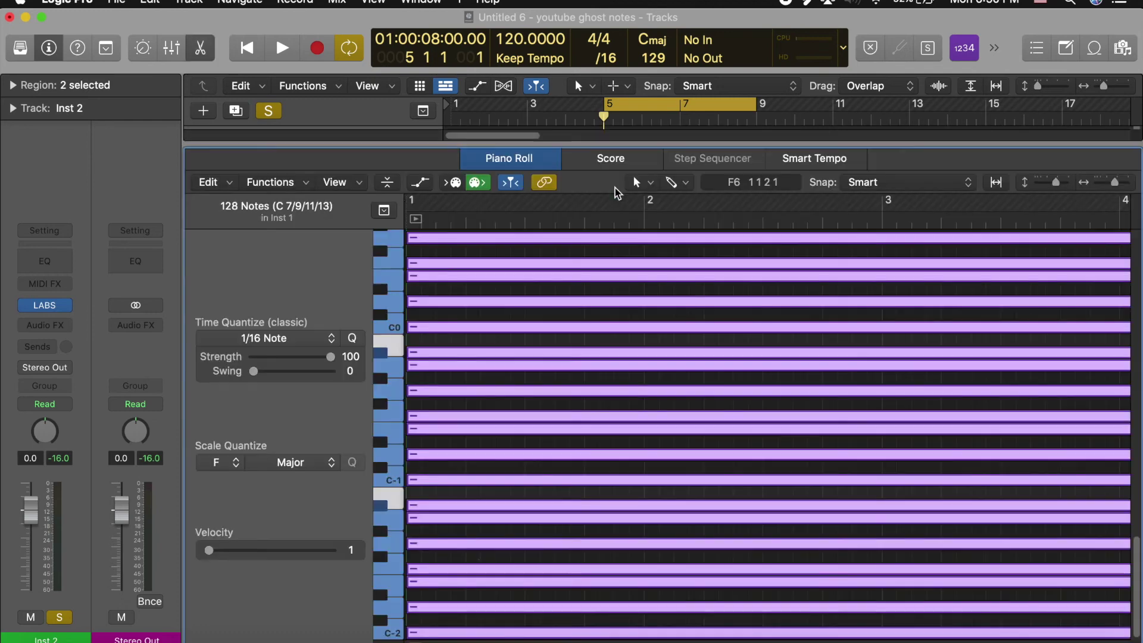
pyautogui.hscroll(15, 720, 409)
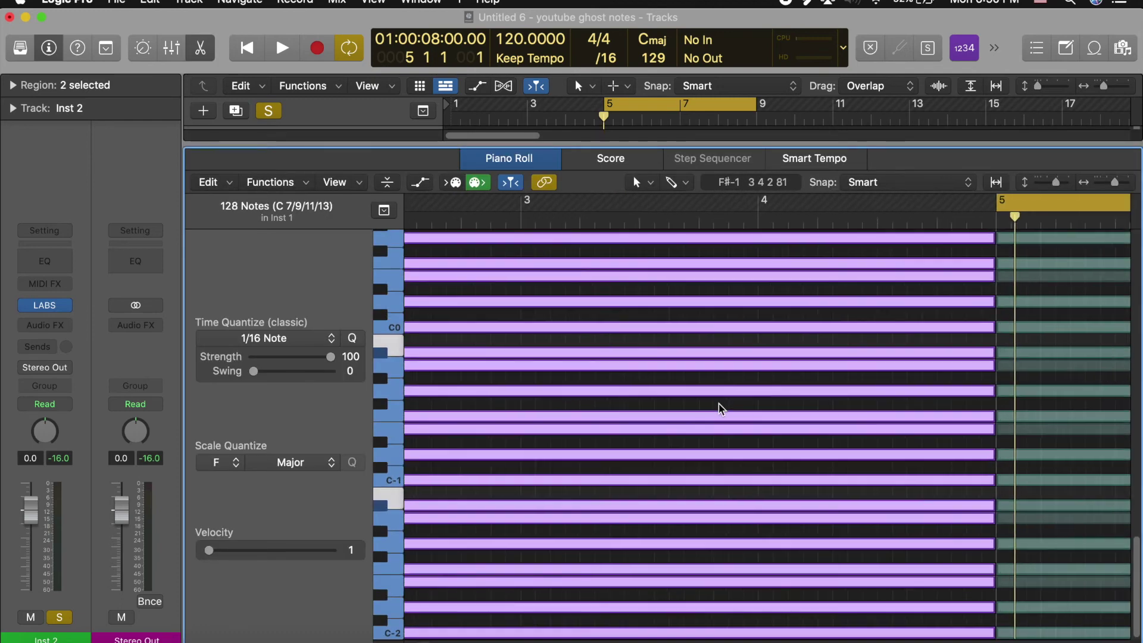
pyautogui.scroll(20, 662, 401)
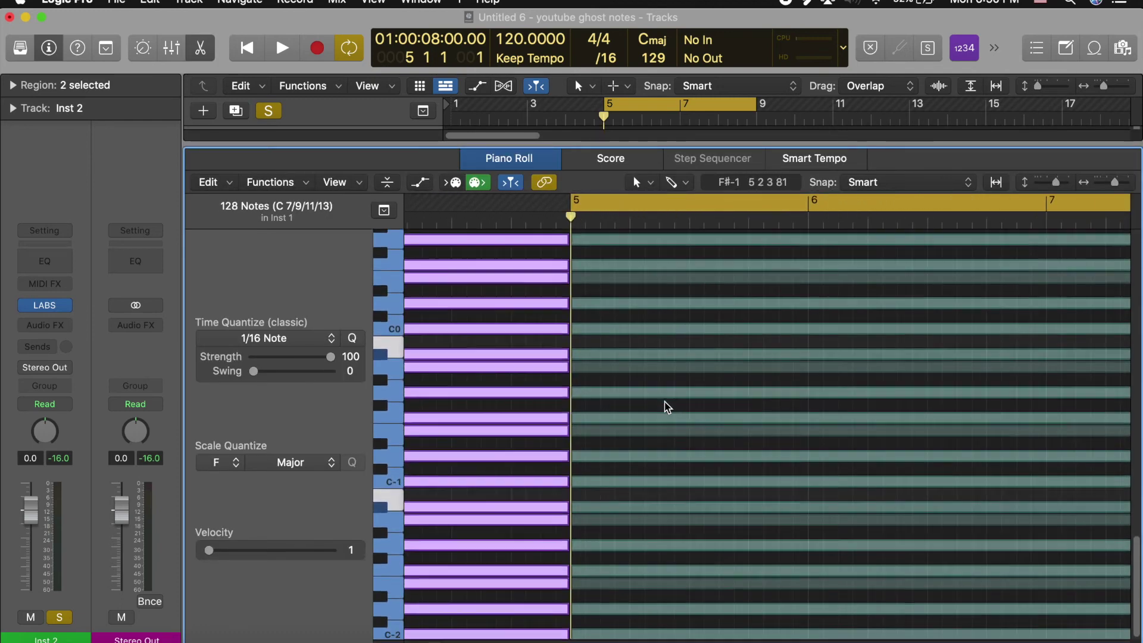
# - Open only the Inst 1 guide-note region in the Piano Roll
pyautogui.press('e')
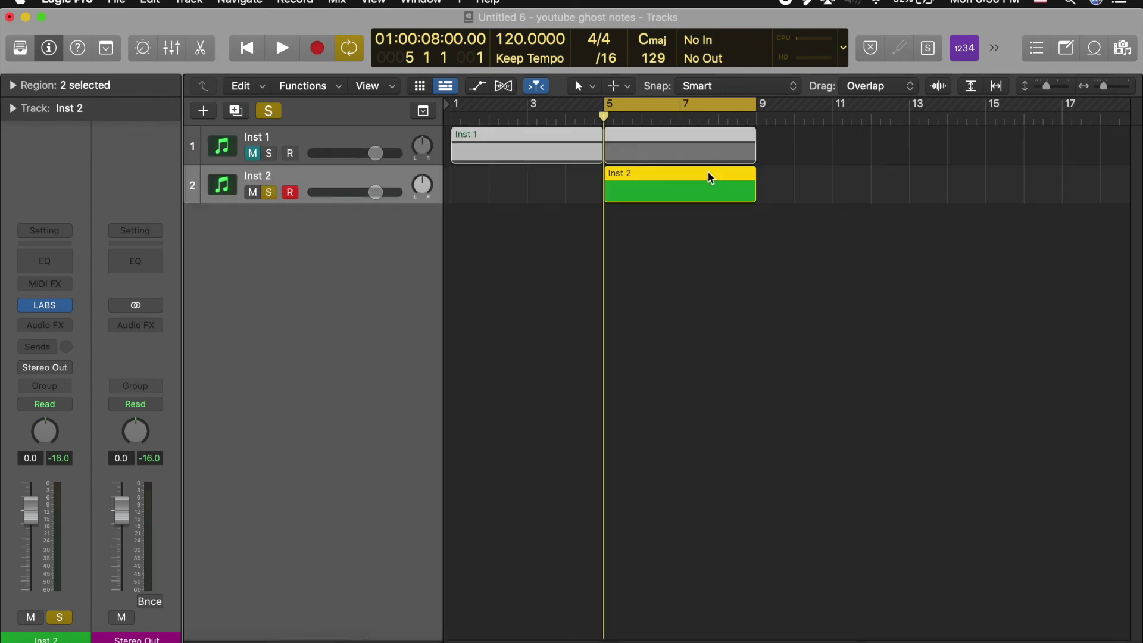
pyautogui.press('e')
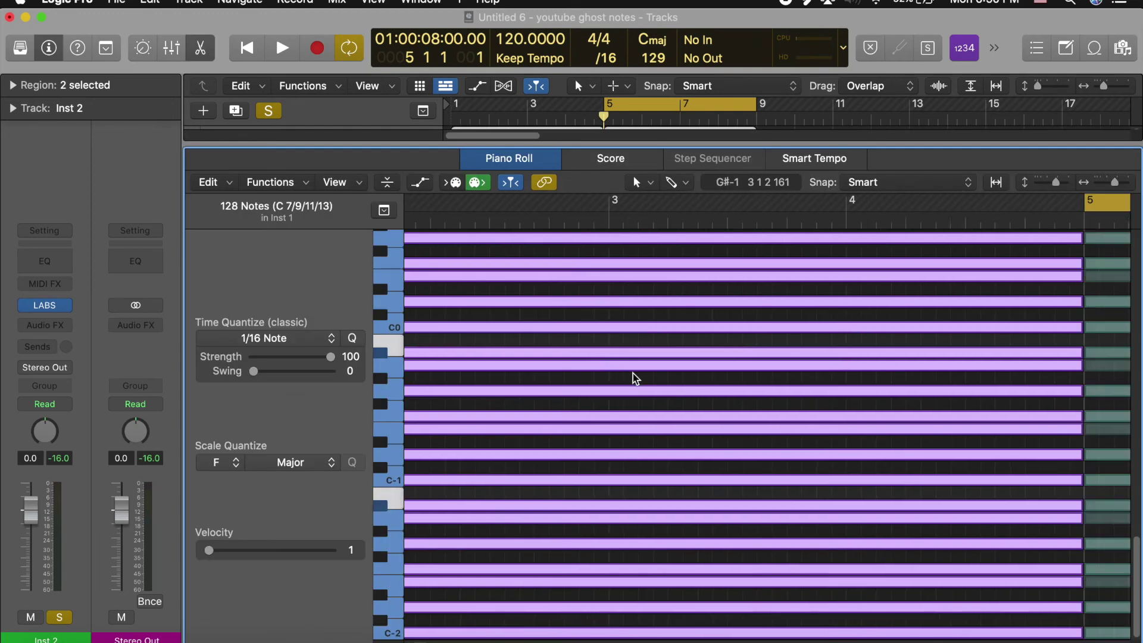
pyautogui.hscroll(18, 634, 373)
pyautogui.hscroll(-4, 728, 551)
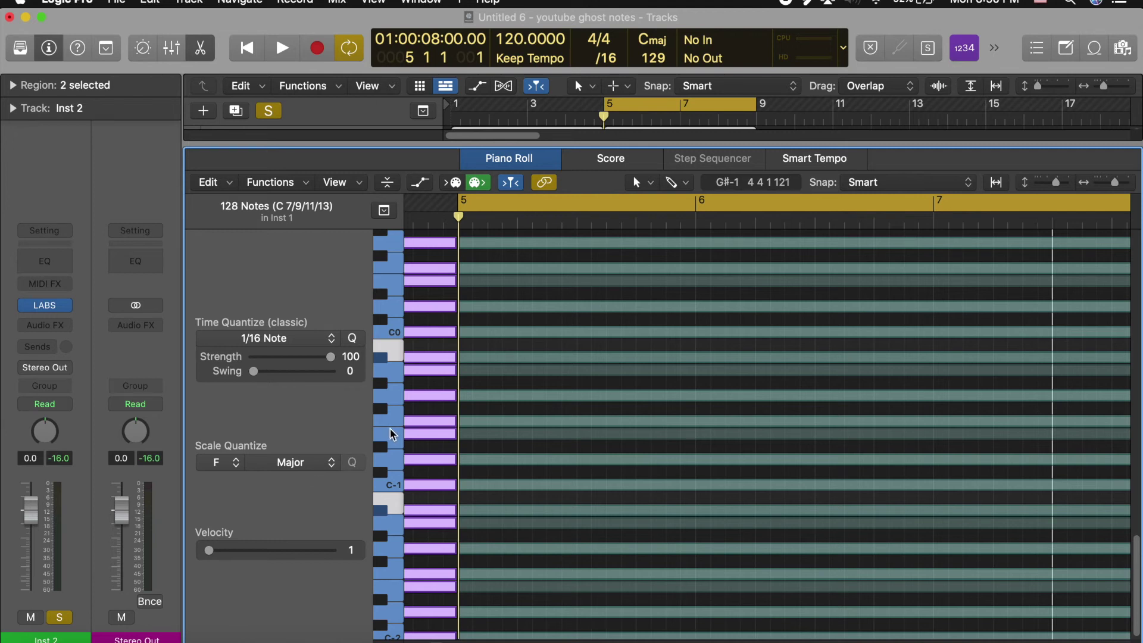
pyautogui.press('e')
pyautogui.click(557, 159)
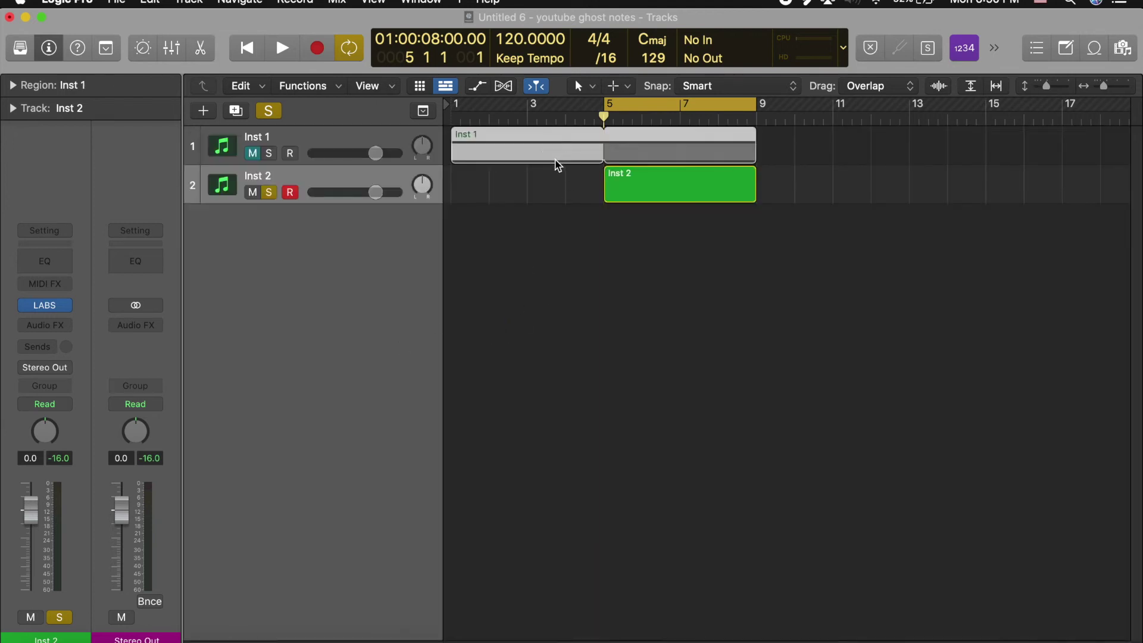
pyautogui.doubleClick(557, 165)
# - Set Scale Quantize on the Inst 1 guide notes to Natural Minor with root D
pyautogui.click(291, 464)
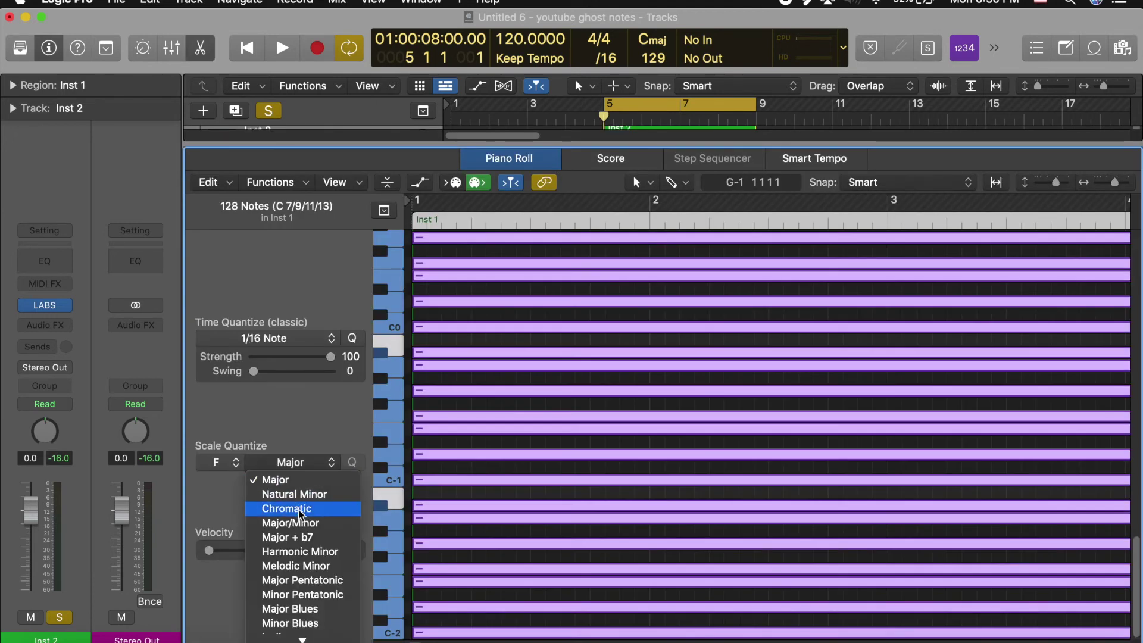
pyautogui.click(294, 494)
pyautogui.click(235, 462)
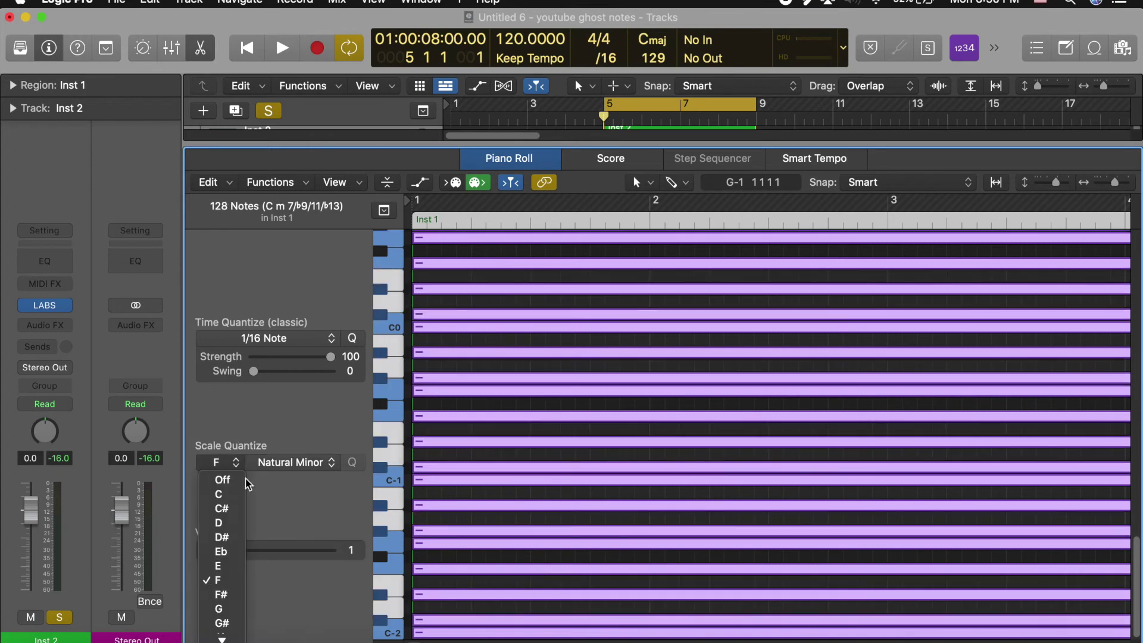
pyautogui.click(221, 523)
pyautogui.press('p')
# - Select both the Inst 1 and Inst 2 regions and open them together in the Piano Roll
pyautogui.click(772, 280)
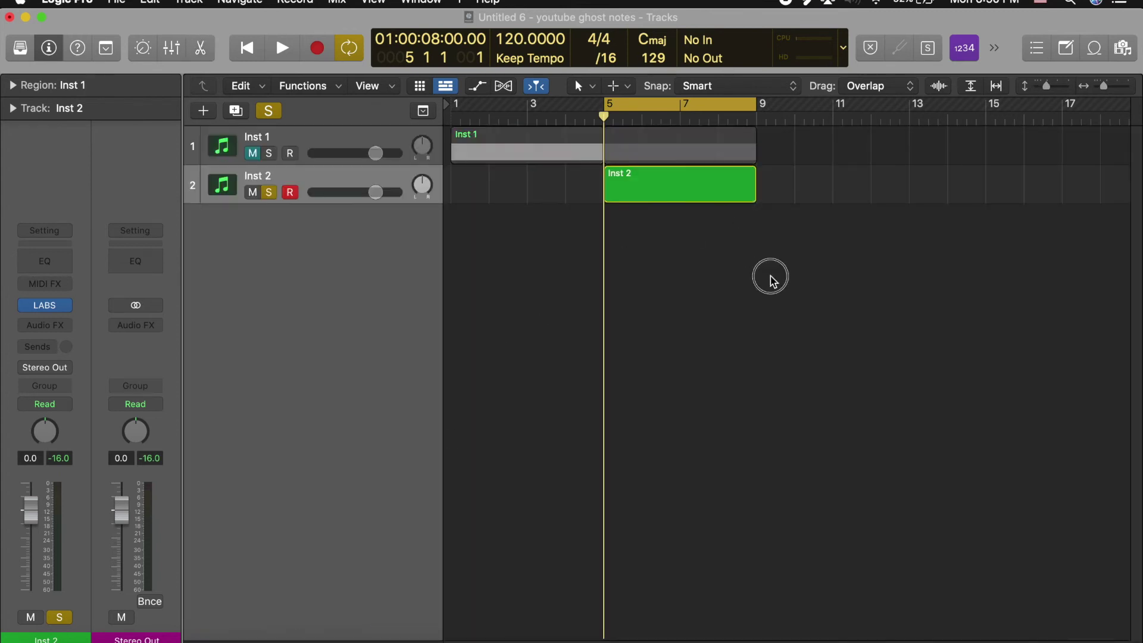
pyautogui.moveTo(772, 280); pyautogui.dragTo(657, 168)
pyautogui.press('p')
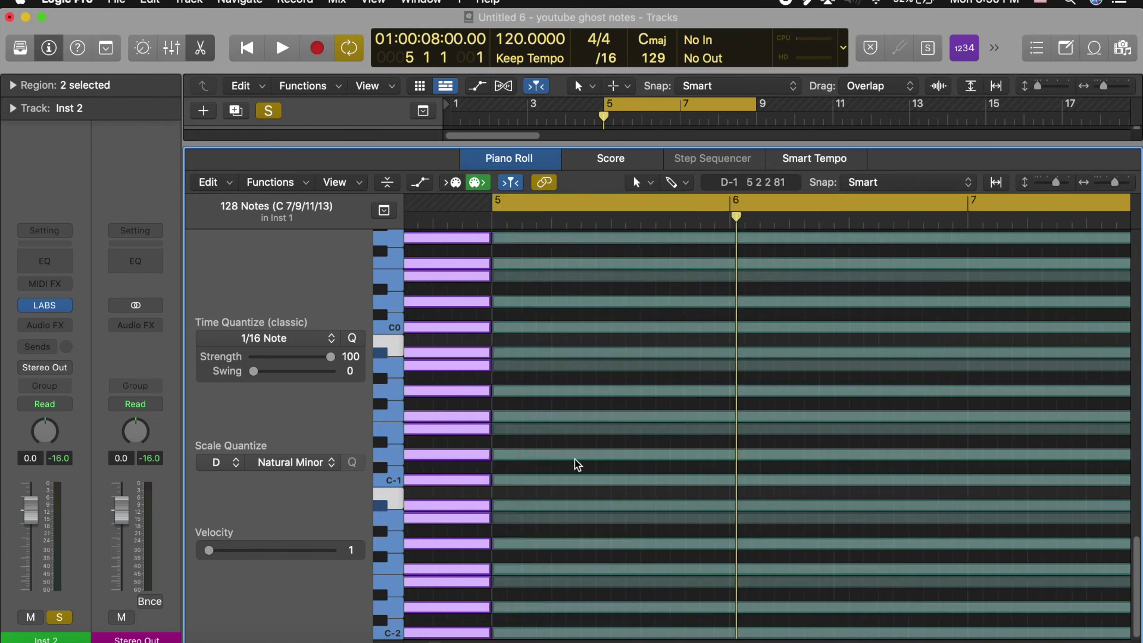
pyautogui.scroll(15, 546, 560)
pyautogui.hscroll(5, 482, 391)
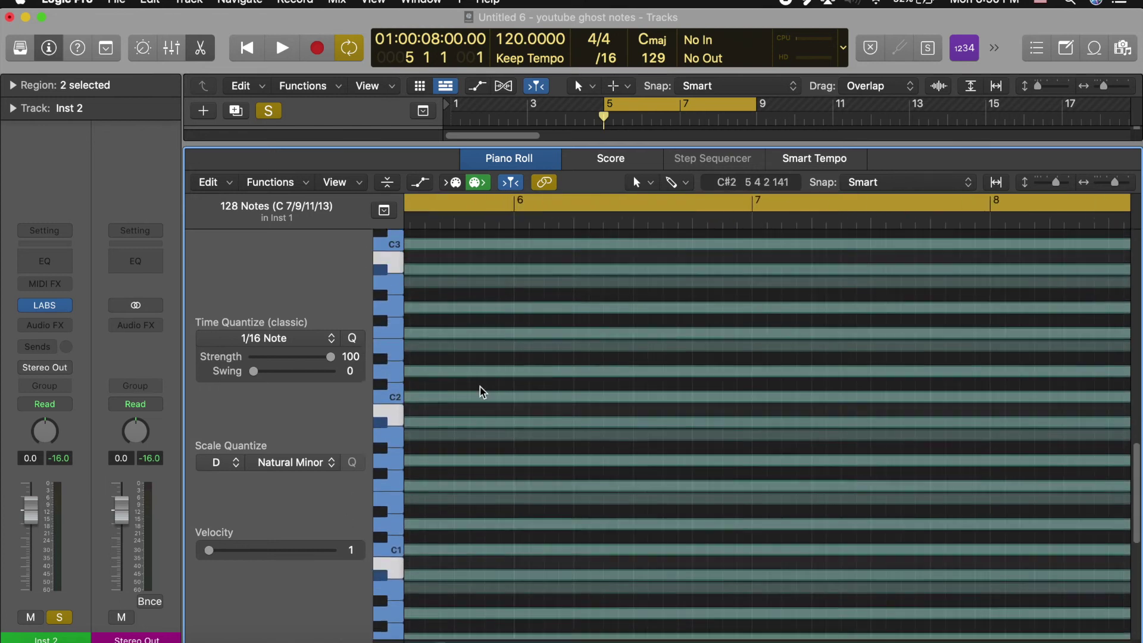
pyautogui.scroll(10, 482, 391)
# - Audition the C3 guide notes and the C3 and D3 keys, then play the guide notes
pyautogui.click(411, 541)
pyautogui.click(396, 518)
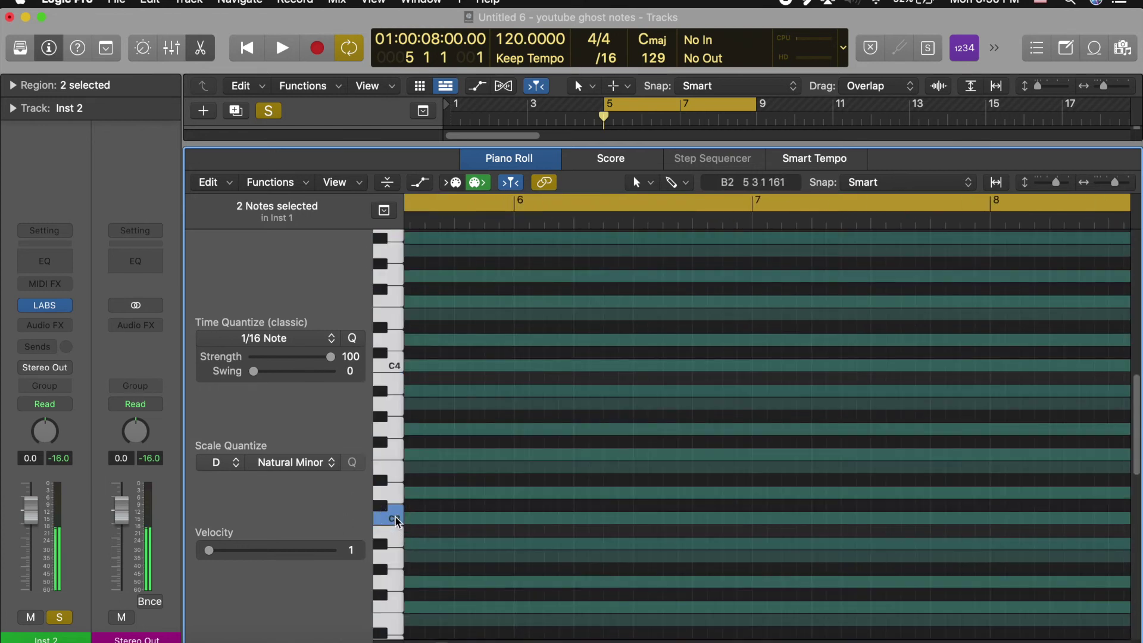
pyautogui.click(394, 496)
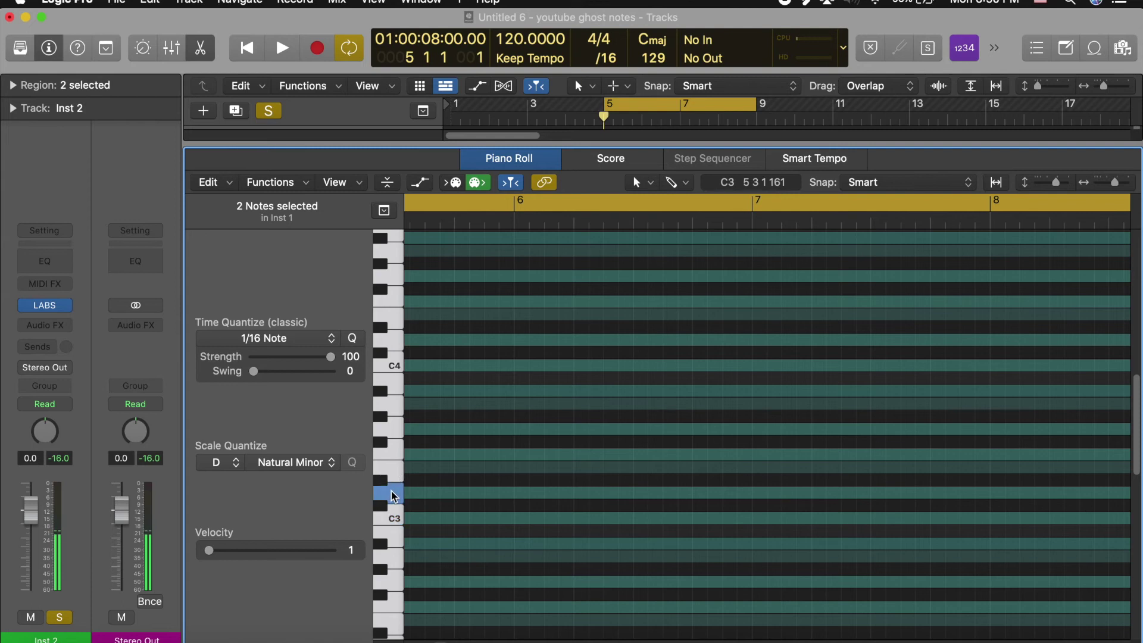
pyautogui.hscroll(-3, 411, 497)
pyautogui.scroll(-1, 411, 497)
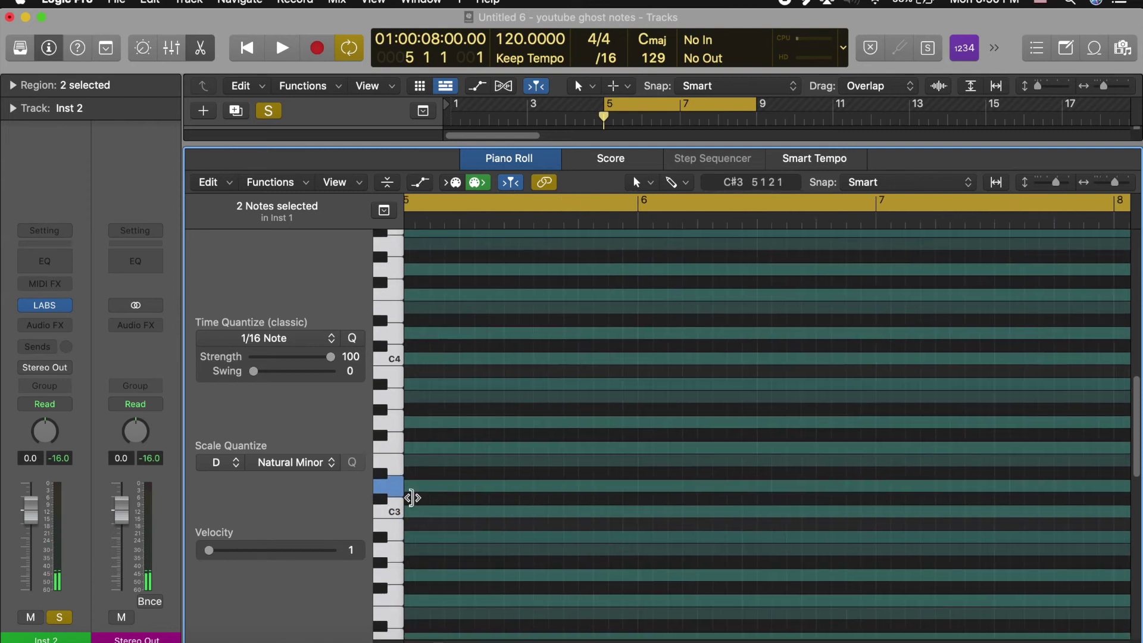
pyautogui.hscroll(-3, 411, 497)
pyautogui.click(514, 488)
pyautogui.press('space')
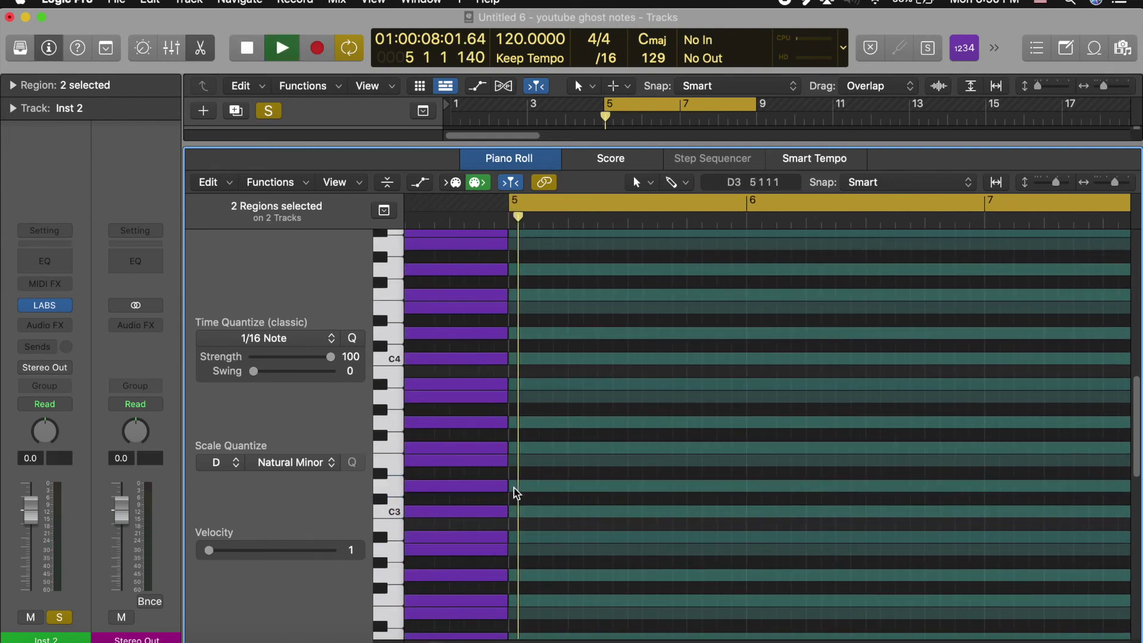
pyautogui.press('space')
# - Build the one-bar bar 5 chord on D3 at velocity 121, plus F3 and a top note, and play it
pyautogui.keyDown('super'); pyautogui.click(517, 488); pyautogui.keyUp('super')
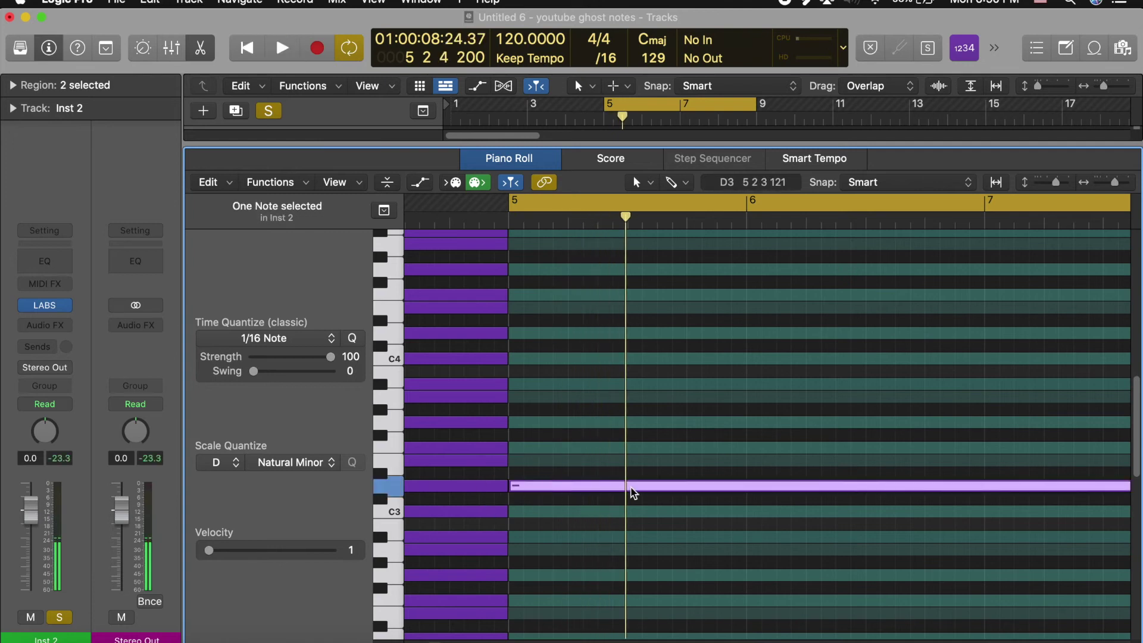
pyautogui.hscroll(2, 778, 508)
pyautogui.press('super+Left')
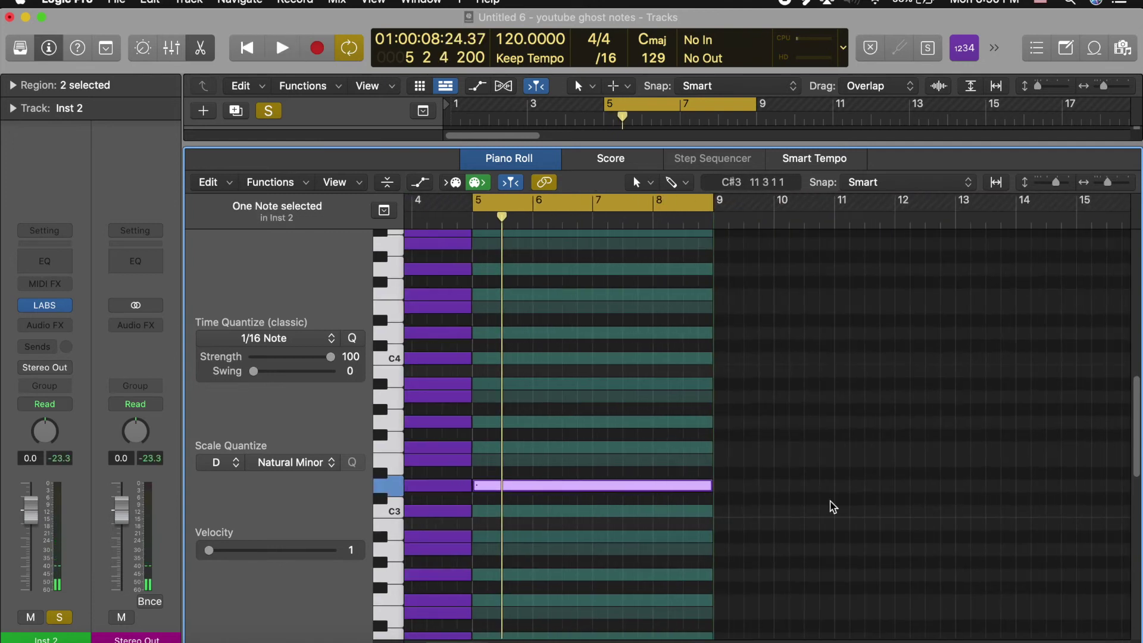
pyautogui.moveTo(707, 491); pyautogui.dragTo(514, 483)
pyautogui.press('super+Right')
pyautogui.hscroll(-1, 535, 496)
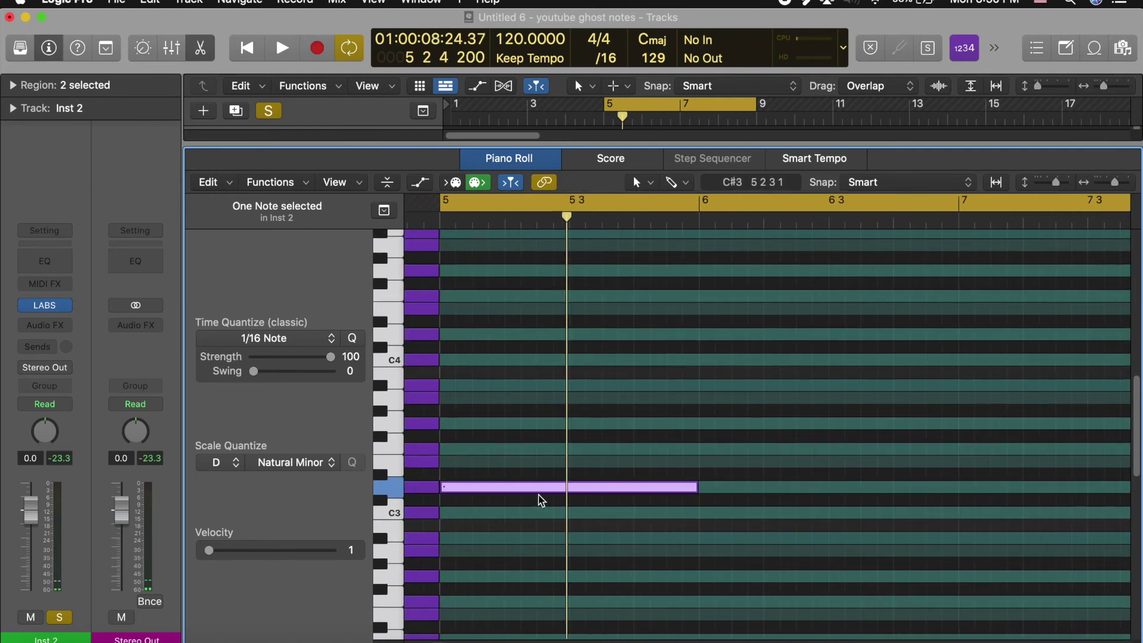
pyautogui.click(328, 550)
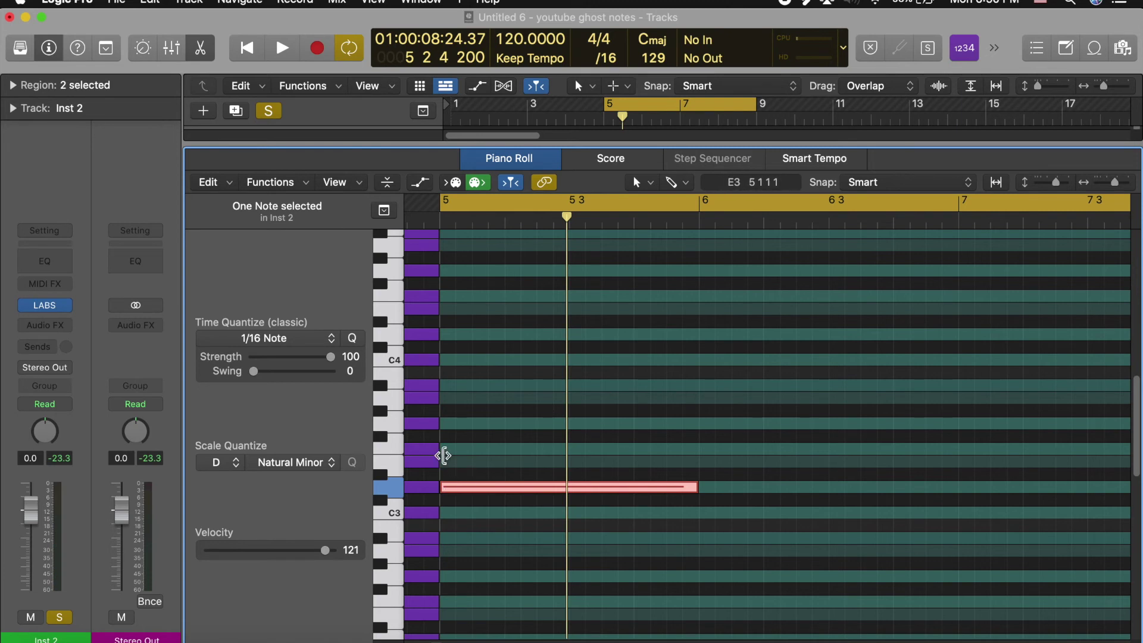
pyautogui.click(445, 454)
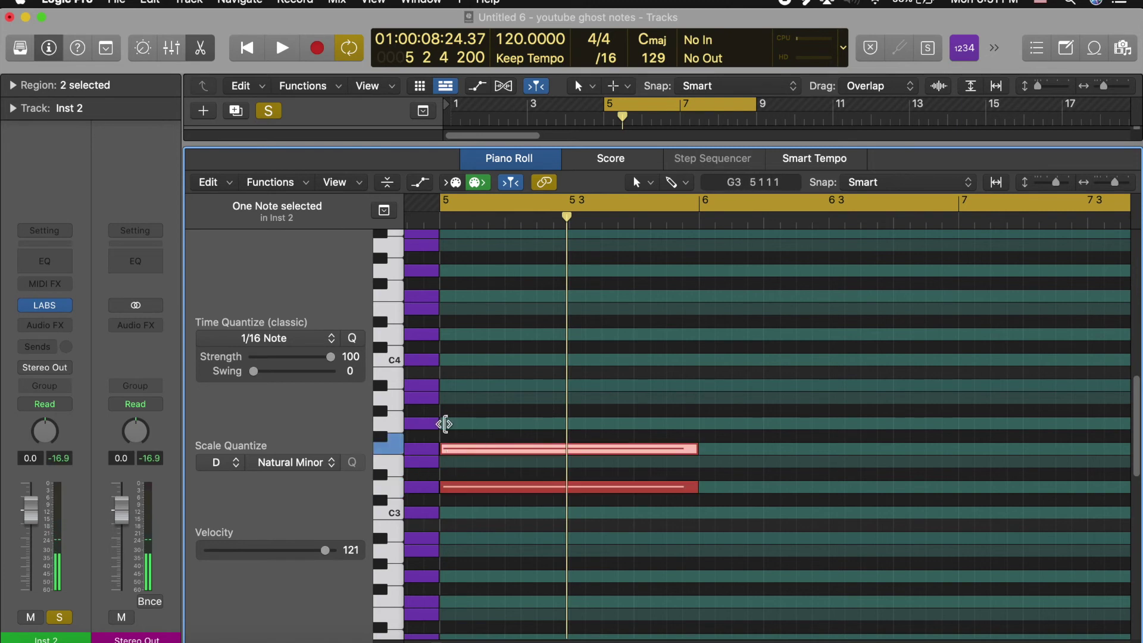
pyautogui.click(446, 398)
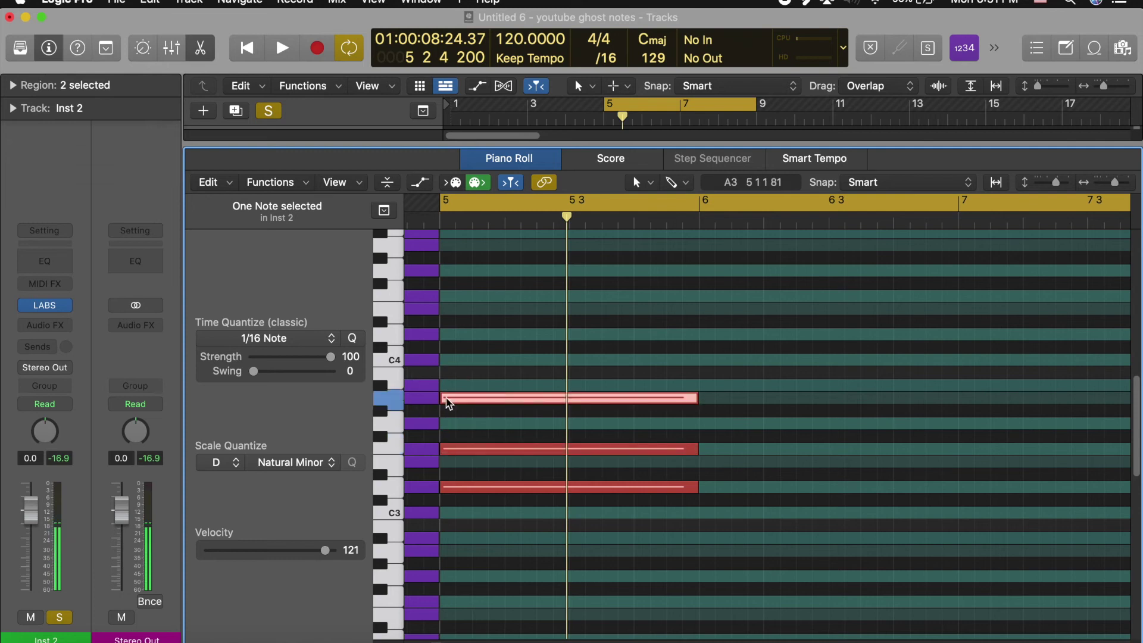
pyautogui.press('space')
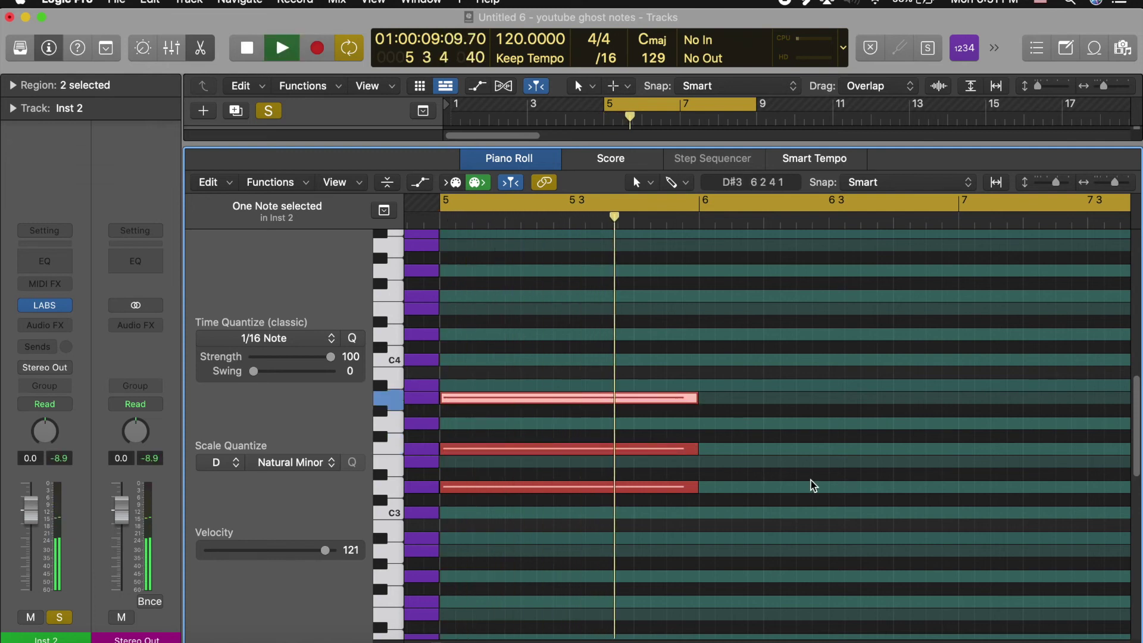
pyautogui.press('space')
# - Add the bar 6 chord of C3, E3 and a top note, and play both chords
pyautogui.click(703, 513)
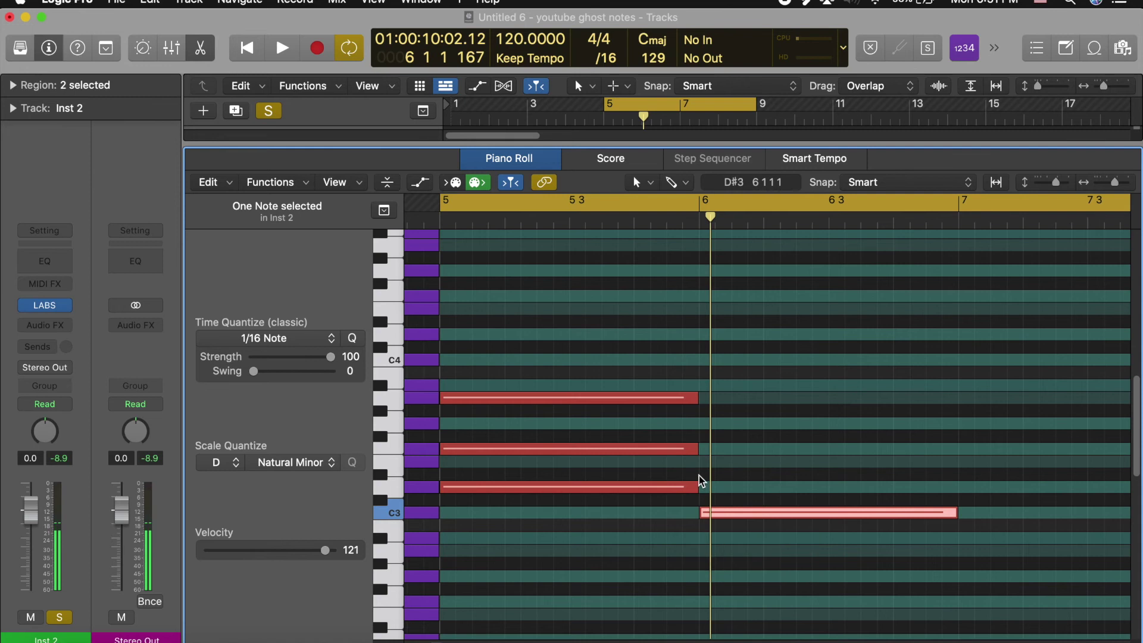
pyautogui.click(703, 464)
pyautogui.click(702, 424)
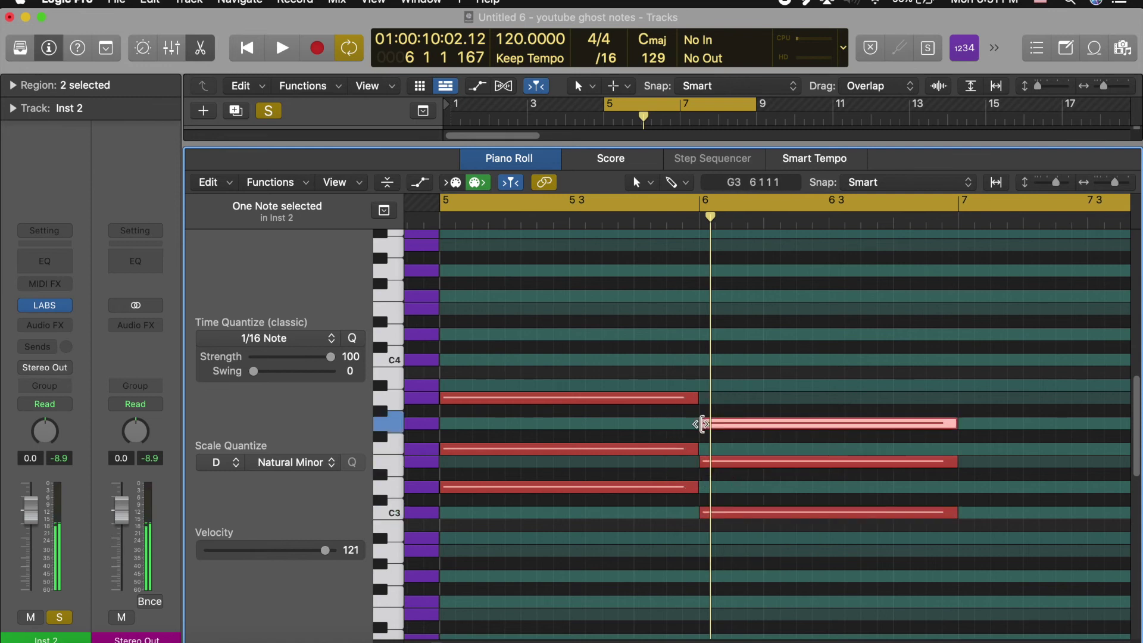
pyautogui.press('space')
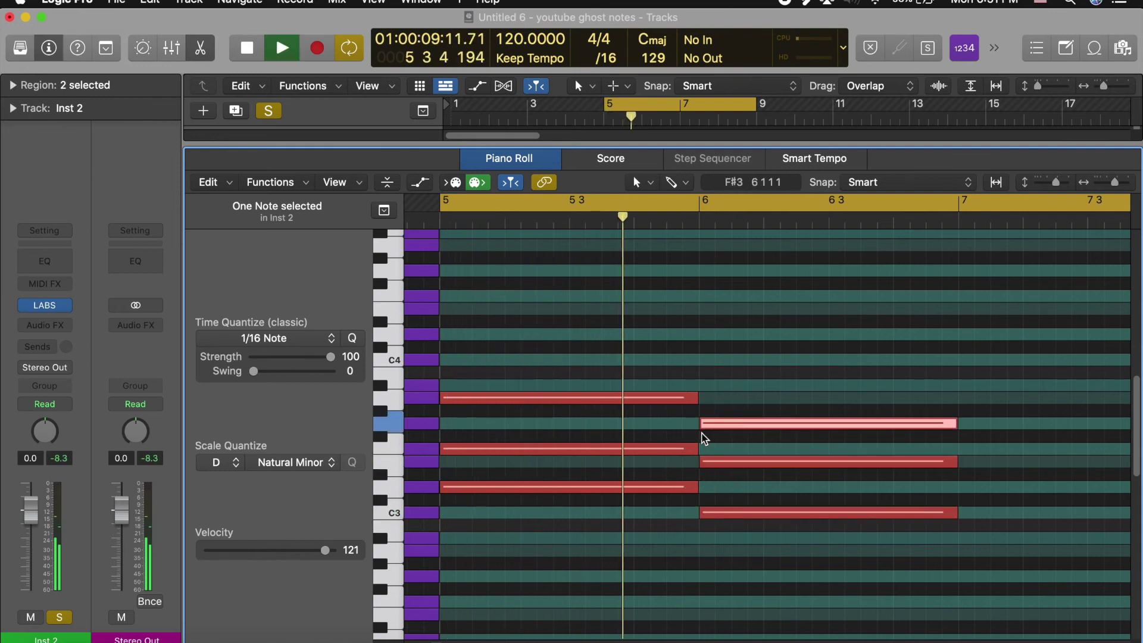
pyautogui.press('space')
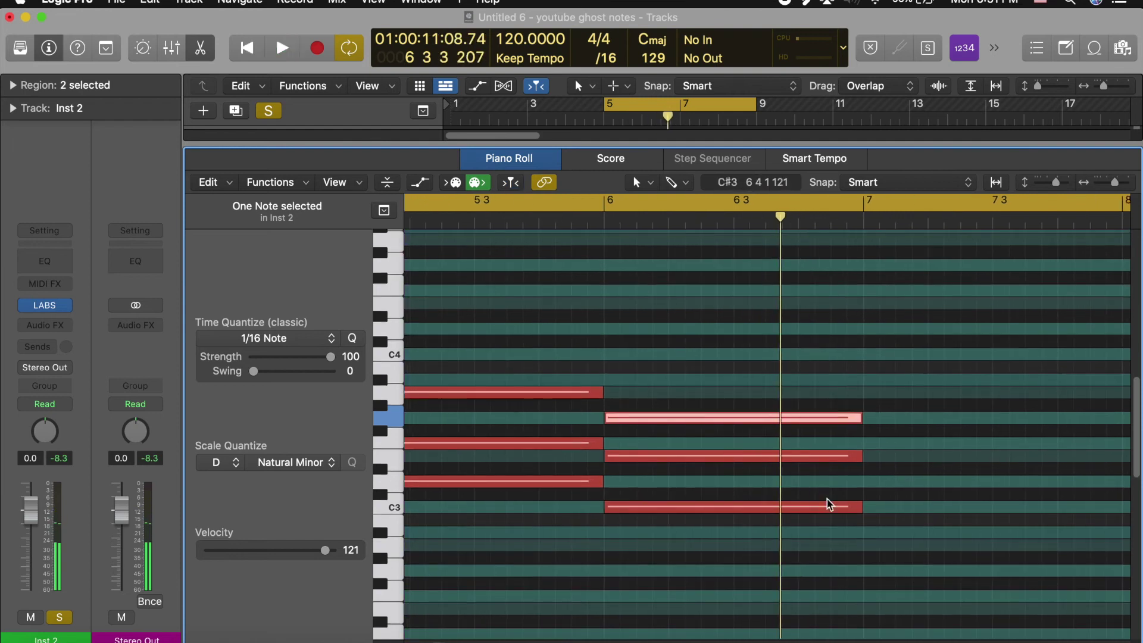
# - Add the bar 7 chord of A#2, D3 and F3, and play the progression from bar 5
pyautogui.click(870, 531)
pyautogui.click(869, 482)
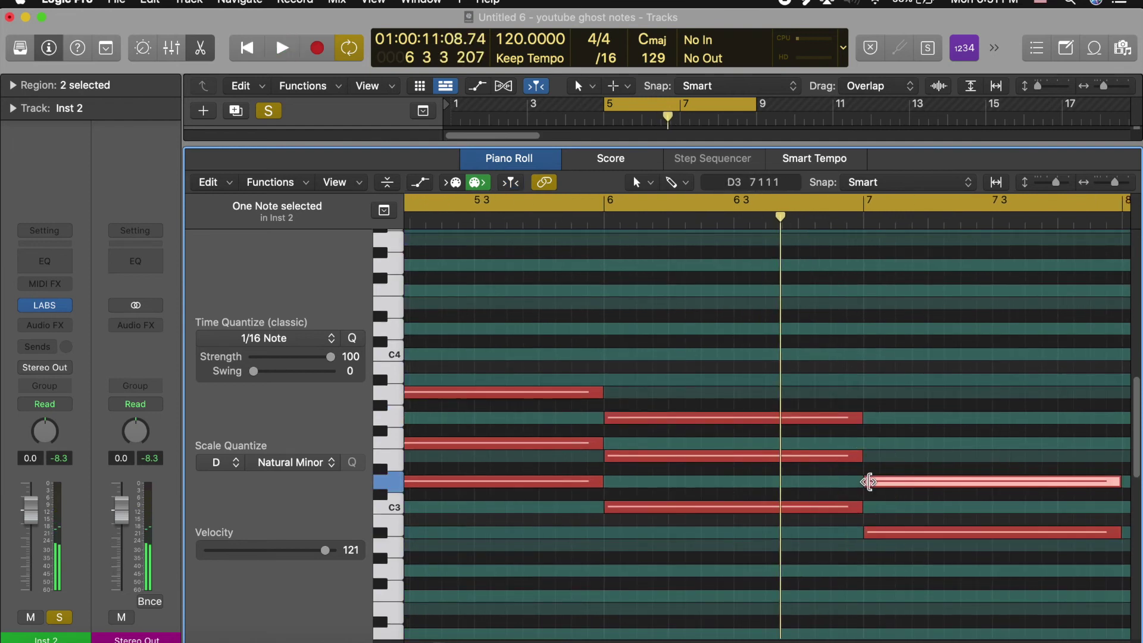
pyautogui.hotkey('alt', 'Up')
pyautogui.hotkey('alt', 'Up')
pyautogui.hotkey('alt', 'Up')
pyautogui.press('space')
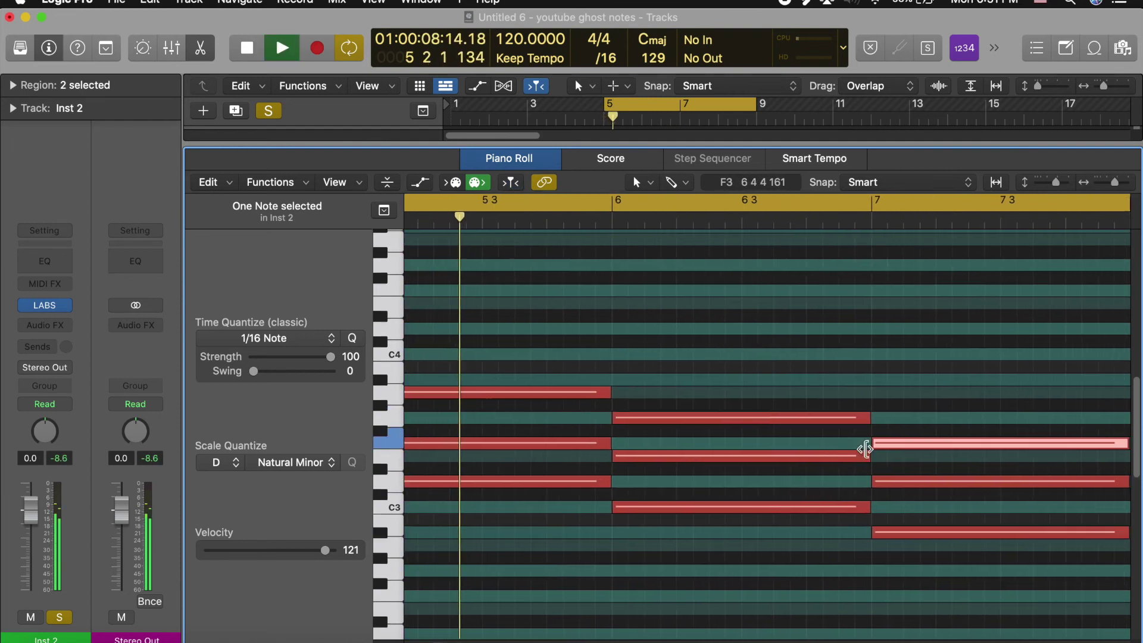
pyautogui.scroll(-1, 865, 461)
pyautogui.hscroll(3, 864, 462)
pyautogui.hscroll(-3, 955, 494)
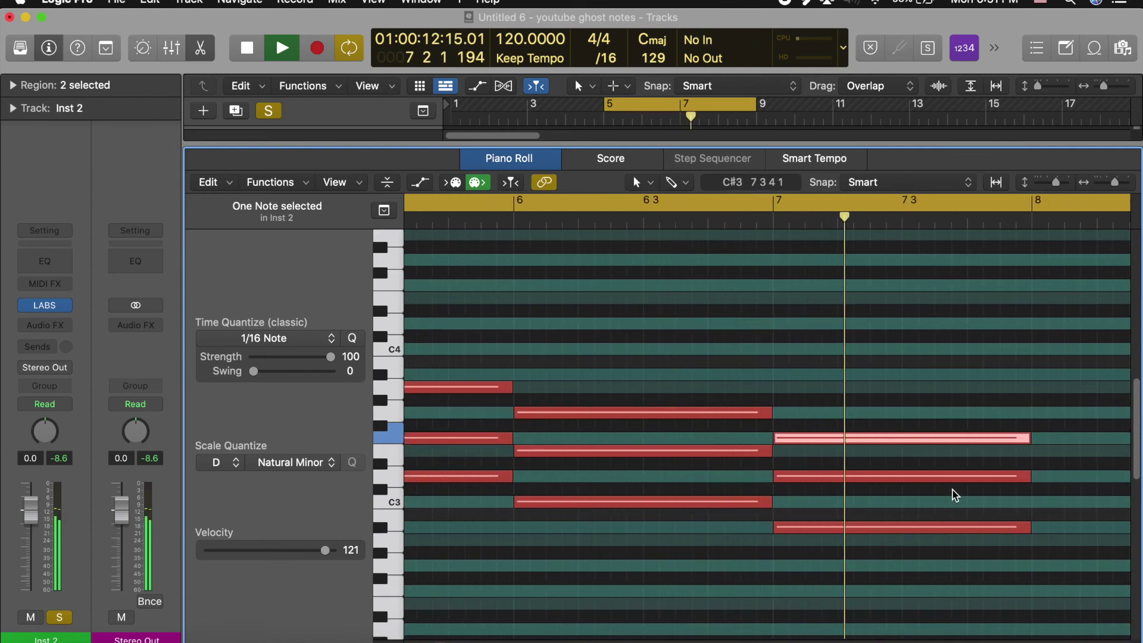
pyautogui.press('space')
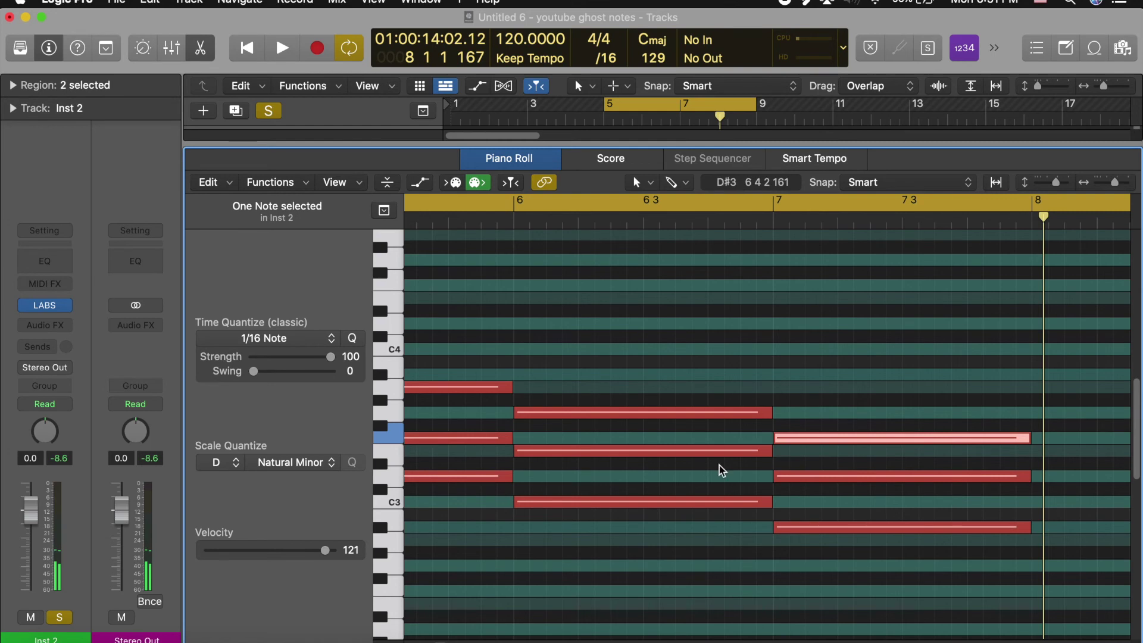
# - Write a three-note chord at bar 8 and shorten it to half a bar
pyautogui.hscroll(3, 727, 493)
pyautogui.click(829, 528)
pyautogui.keyDown('super'); pyautogui.click(829, 528); pyautogui.keyUp('super')
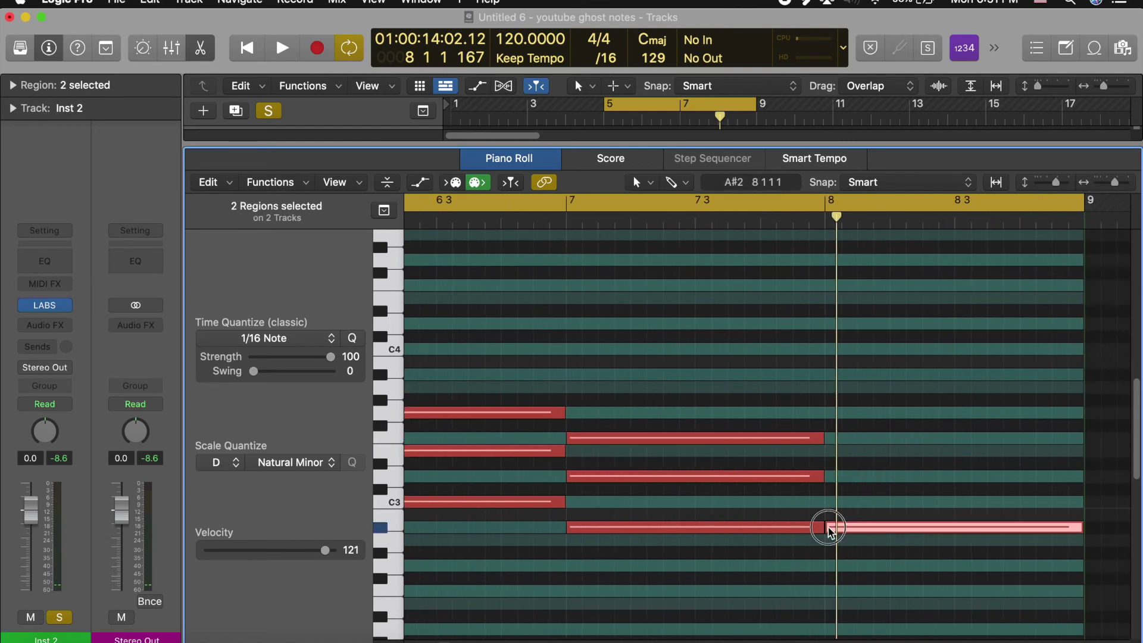
pyautogui.moveTo(831, 487); pyautogui.dragTo(839, 445)
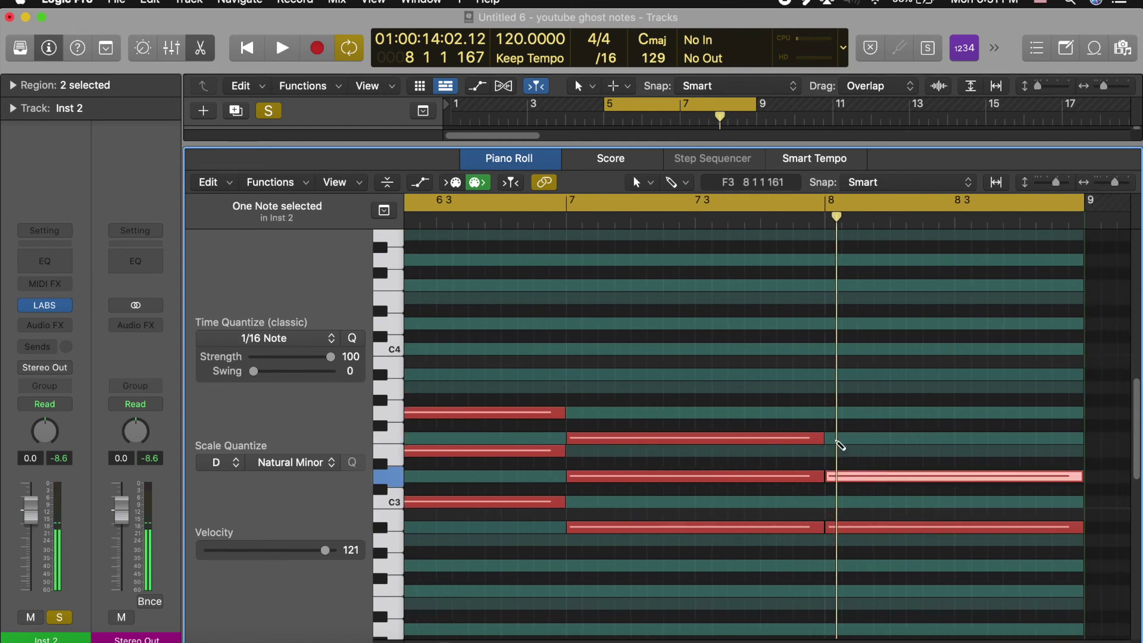
pyautogui.moveTo(868, 517); pyautogui.dragTo(875, 434)
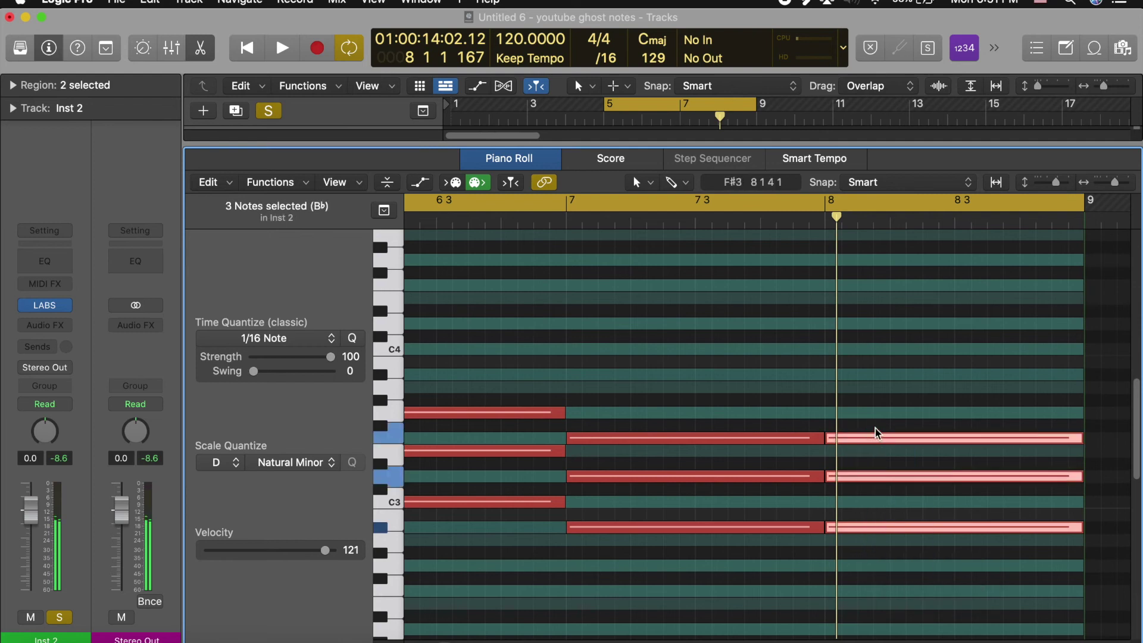
pyautogui.moveTo(1086, 419); pyautogui.dragTo(952, 452)
# - Add a second three-note chord at bar 8 beat 3 and play back from bar 5
pyautogui.click(958, 540)
pyautogui.click(958, 502)
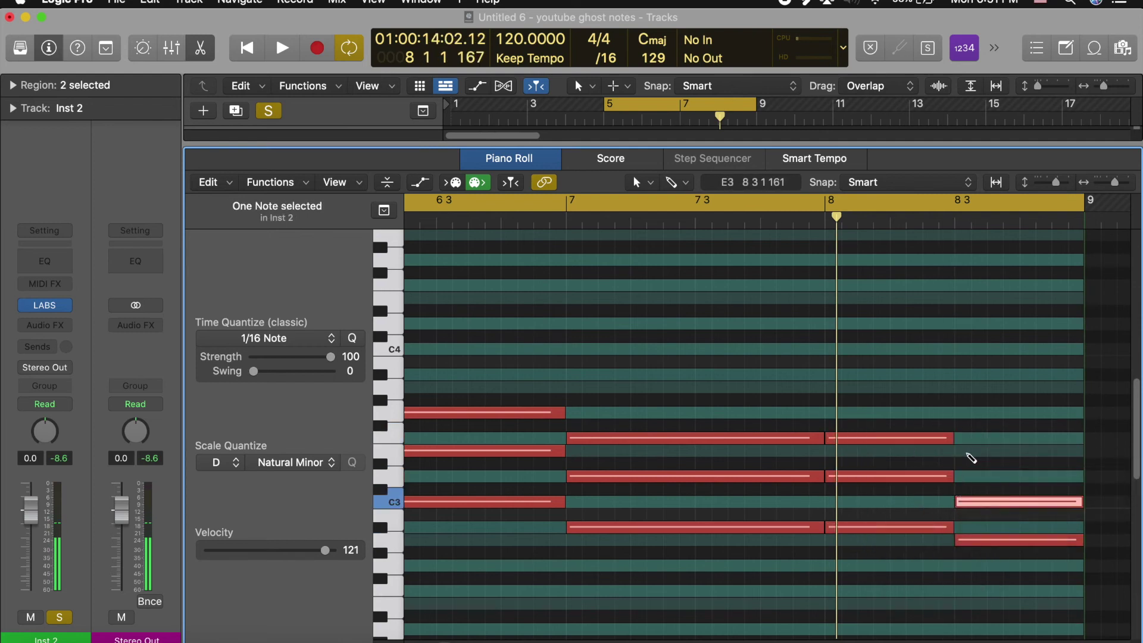
pyautogui.click(964, 451)
pyautogui.press('space')
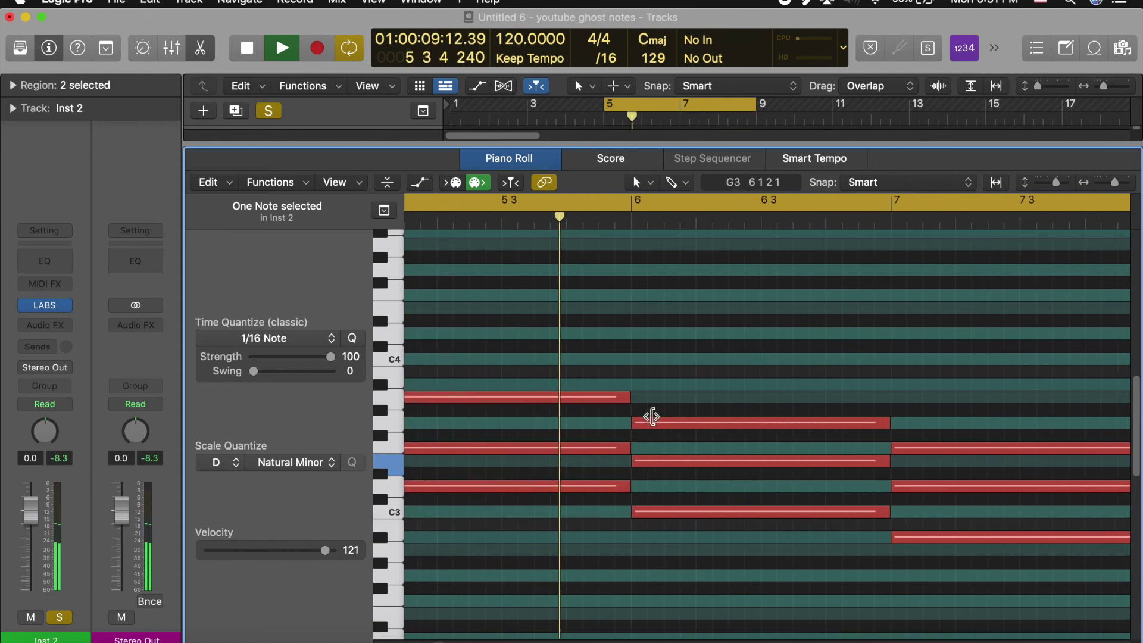
pyautogui.press('space')
# - Select the lowest note of each chord in bars 5–8 and copy them an octave lower
pyautogui.click(497, 482)
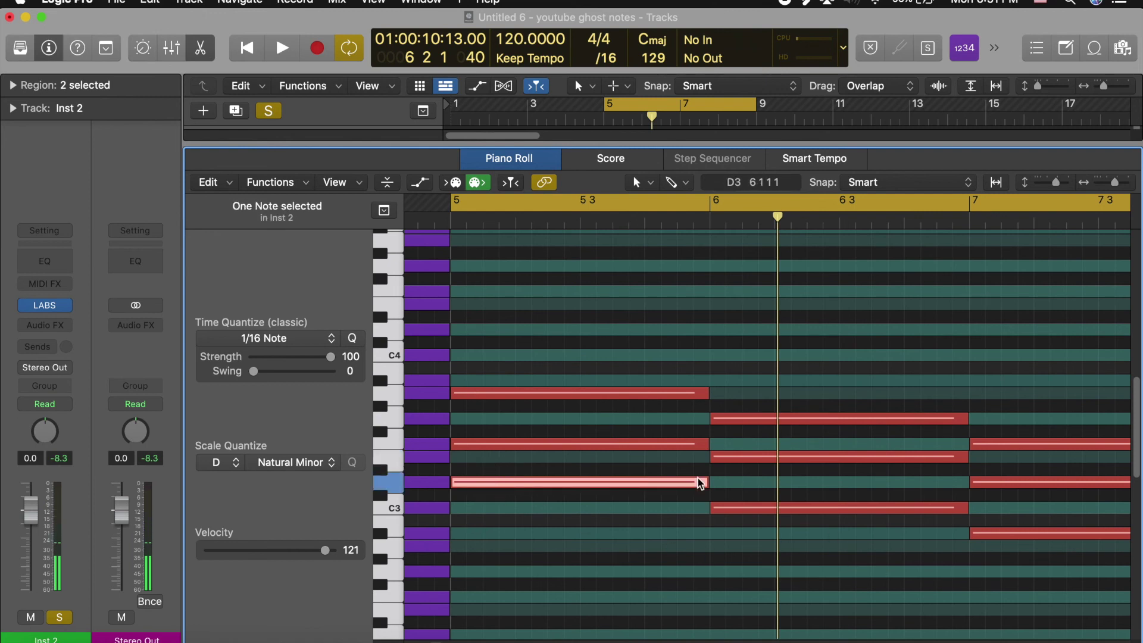
pyautogui.click(620, 500)
pyautogui.click(603, 485)
pyautogui.keyDown('shift'); pyautogui.click(768, 509); pyautogui.keyUp('shift')
pyautogui.keyDown('shift'); pyautogui.click(1018, 533); pyautogui.keyUp('shift')
pyautogui.hscroll(5, 1012, 543)
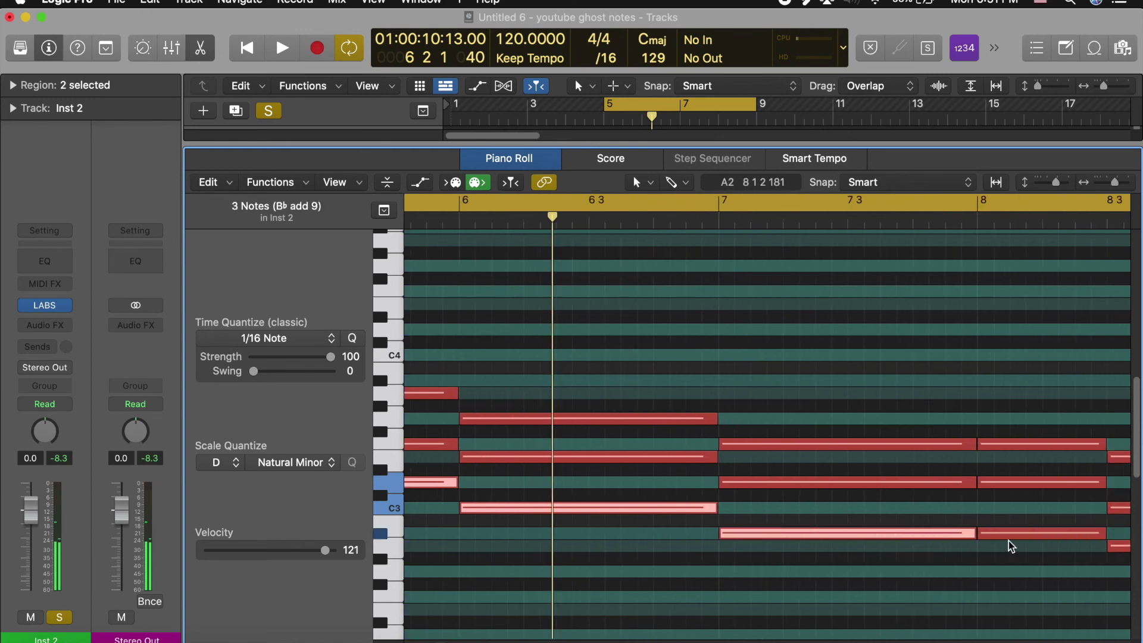
pyautogui.hscroll(2, 1010, 545)
pyautogui.keyDown('shift'); pyautogui.click(985, 532); pyautogui.keyUp('shift')
pyautogui.keyDown('shift'); pyautogui.click(1062, 546); pyautogui.keyUp('shift')
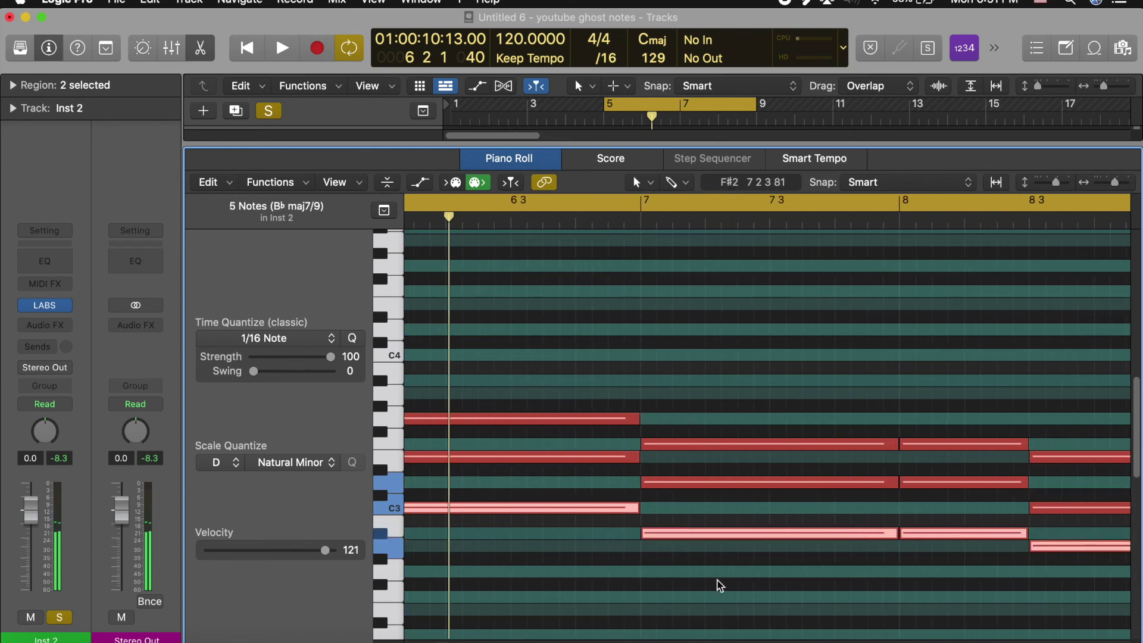
pyautogui.hscroll(-8, 678, 577)
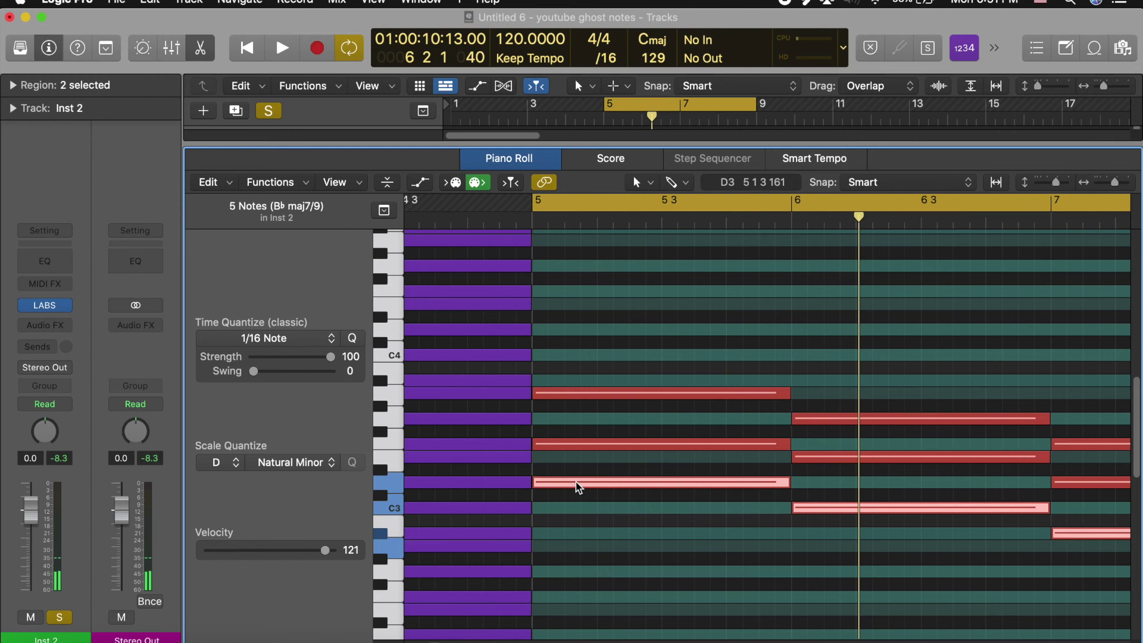
pyautogui.moveTo(579, 487); pyautogui.dragTo(576, 357)
# - Play back the new bass line, then audition and remove a trial C4 note at bar 5
pyautogui.press('space')
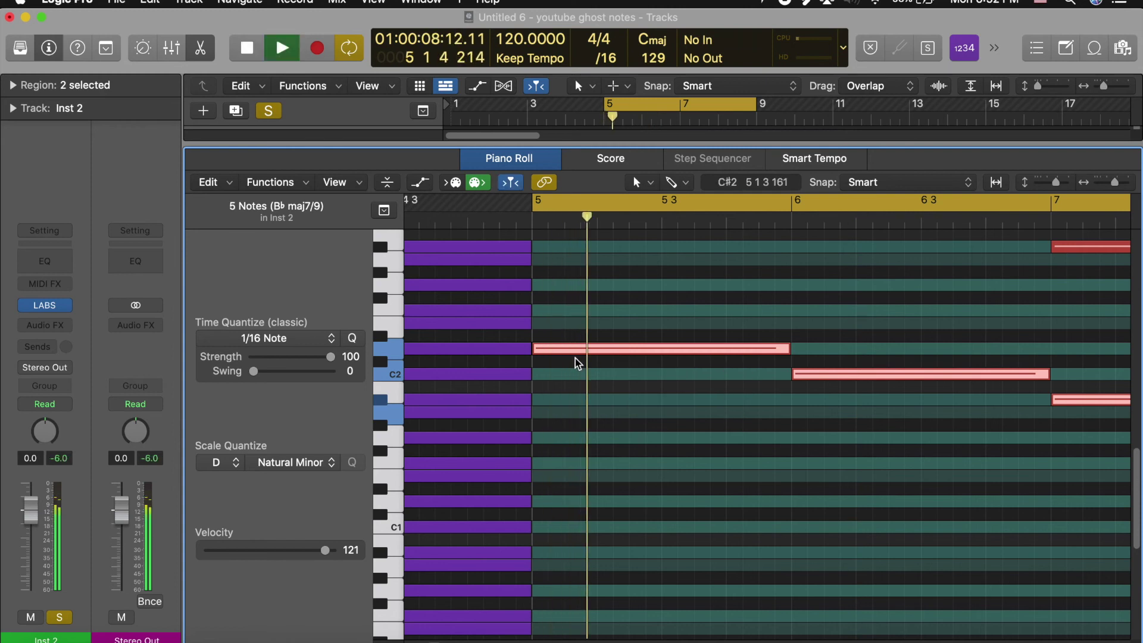
pyautogui.scroll(15, 576, 369)
pyautogui.press('space')
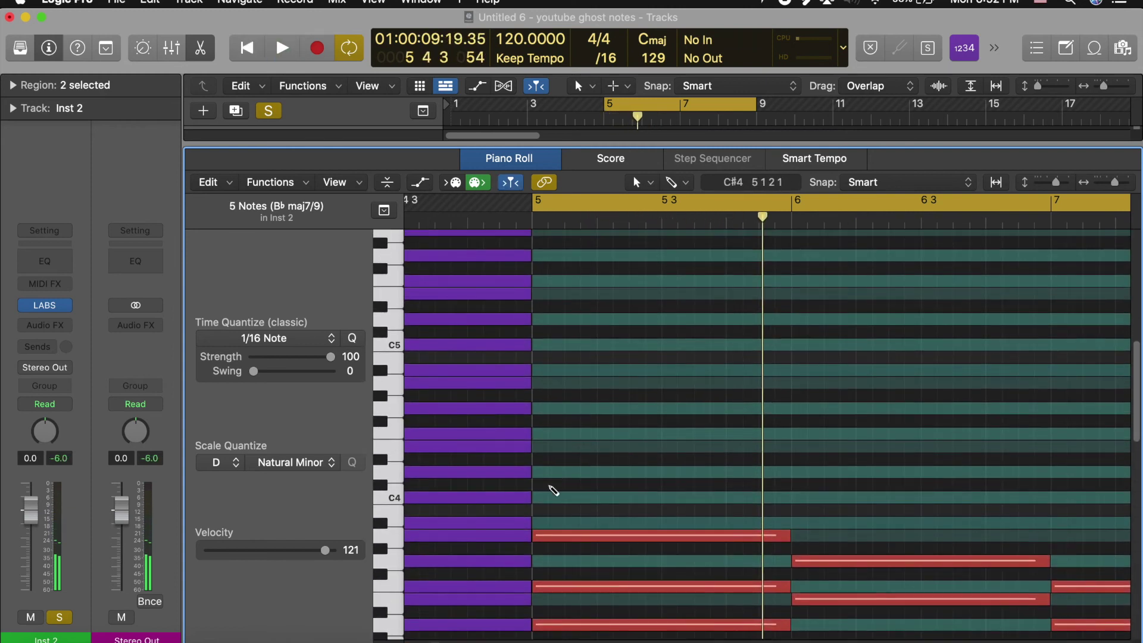
pyautogui.click(535, 497)
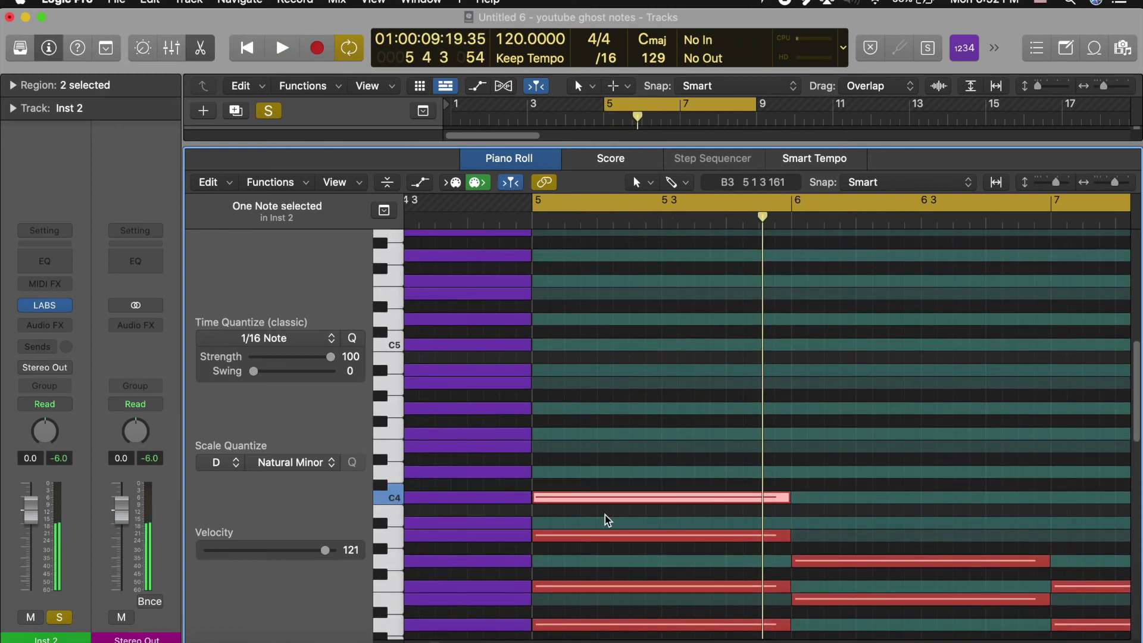
pyautogui.press('space')
pyautogui.press('space')
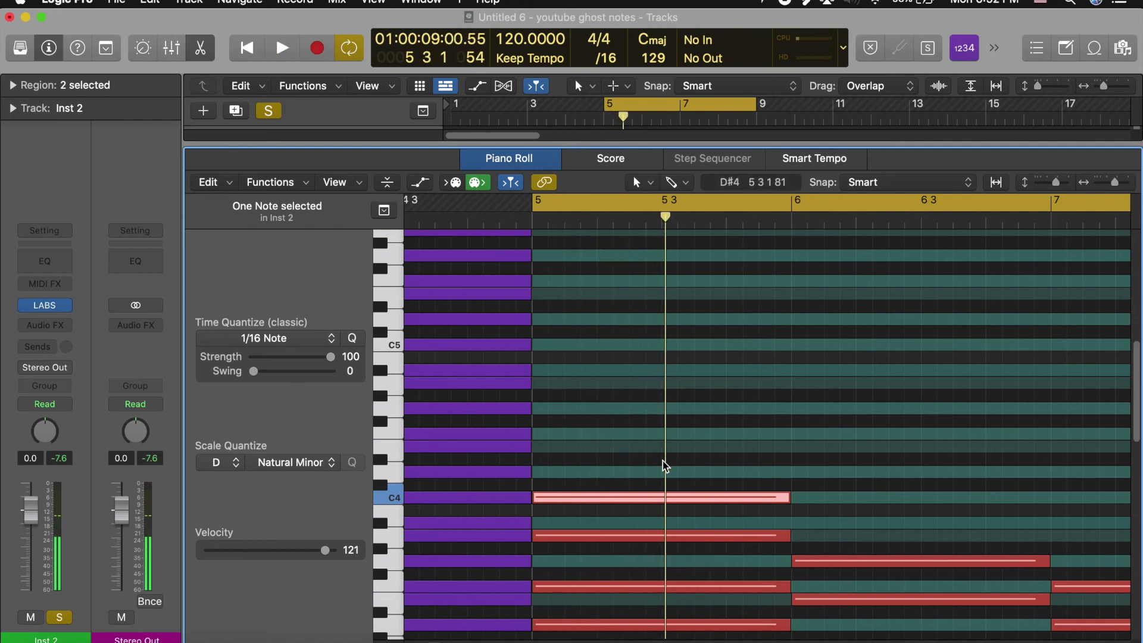
pyautogui.press('BackSpace')
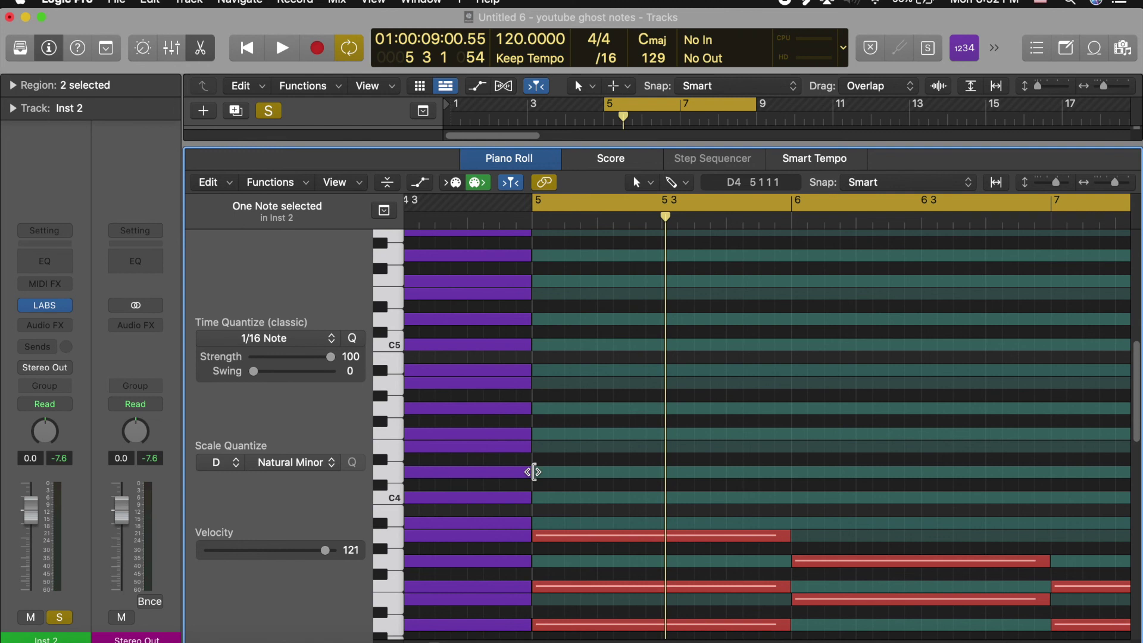
# - Draw a short D4 pickup at bar 5, followed by a short C4 and a lengthened G3
pyautogui.click(535, 472)
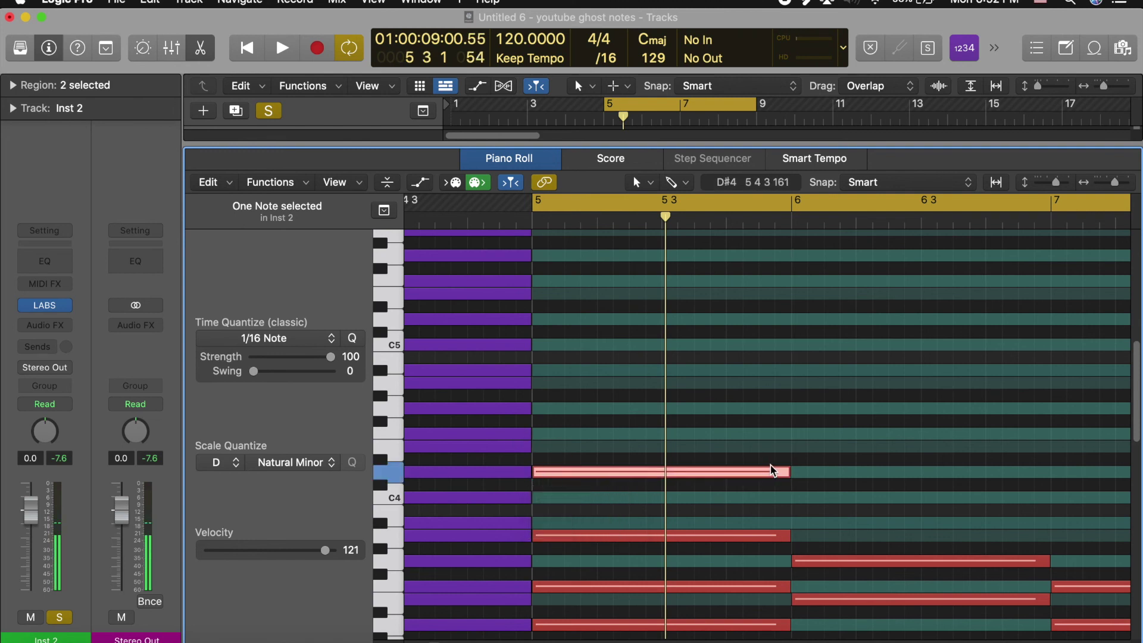
pyautogui.moveTo(787, 472); pyautogui.dragTo(563, 486)
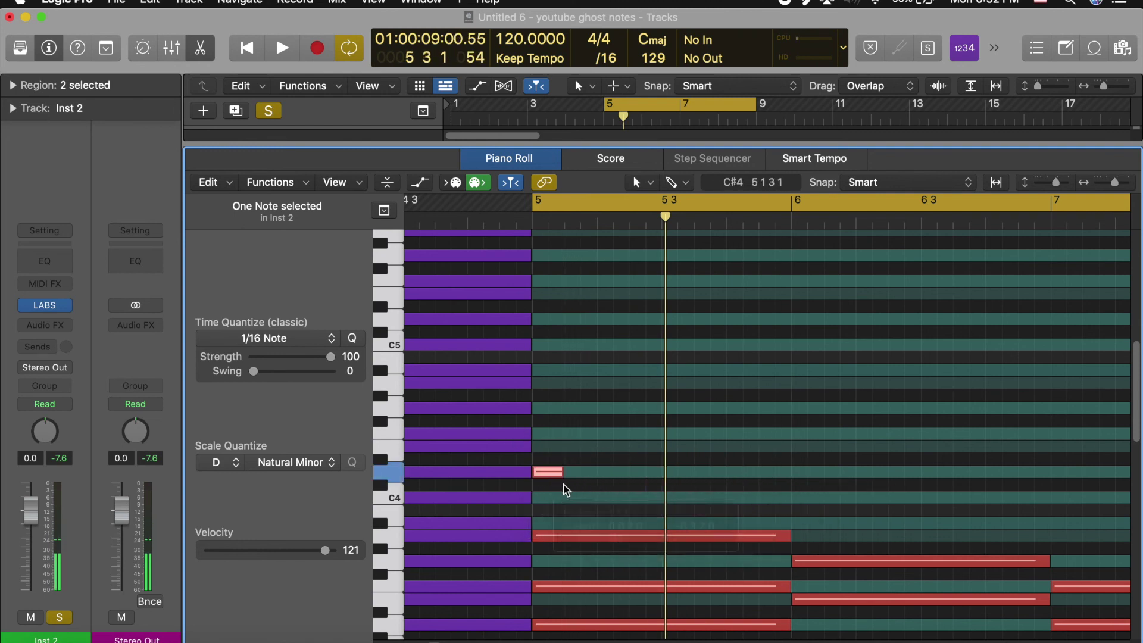
pyautogui.press('space')
pyautogui.click(568, 497)
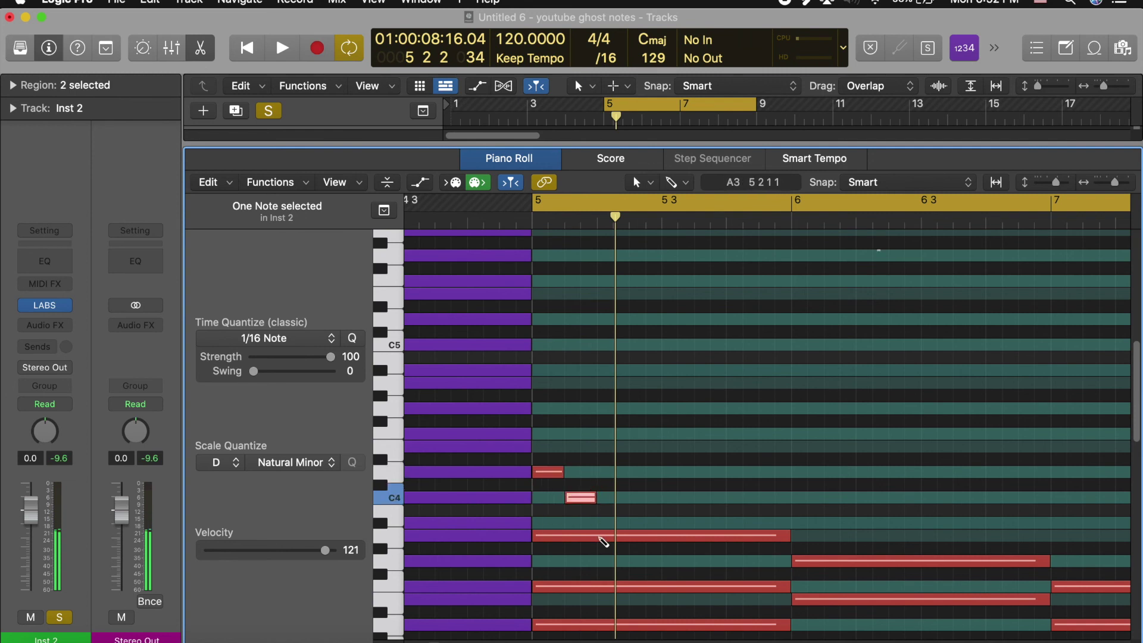
pyautogui.click(602, 560)
pyautogui.click(602, 561)
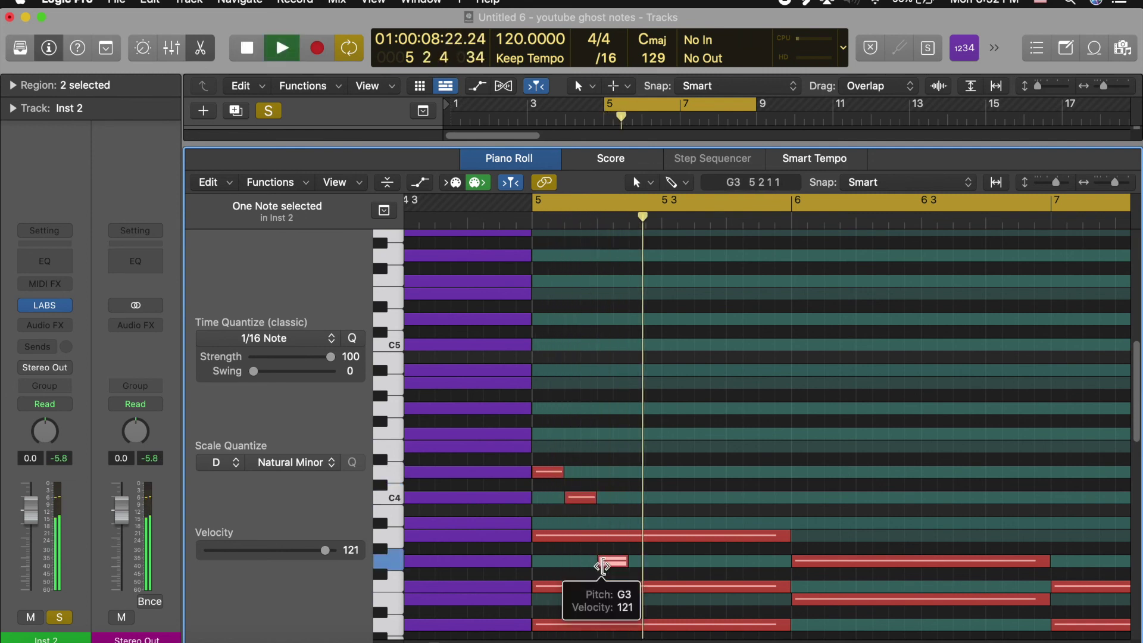
pyautogui.moveTo(625, 560); pyautogui.dragTo(660, 560)
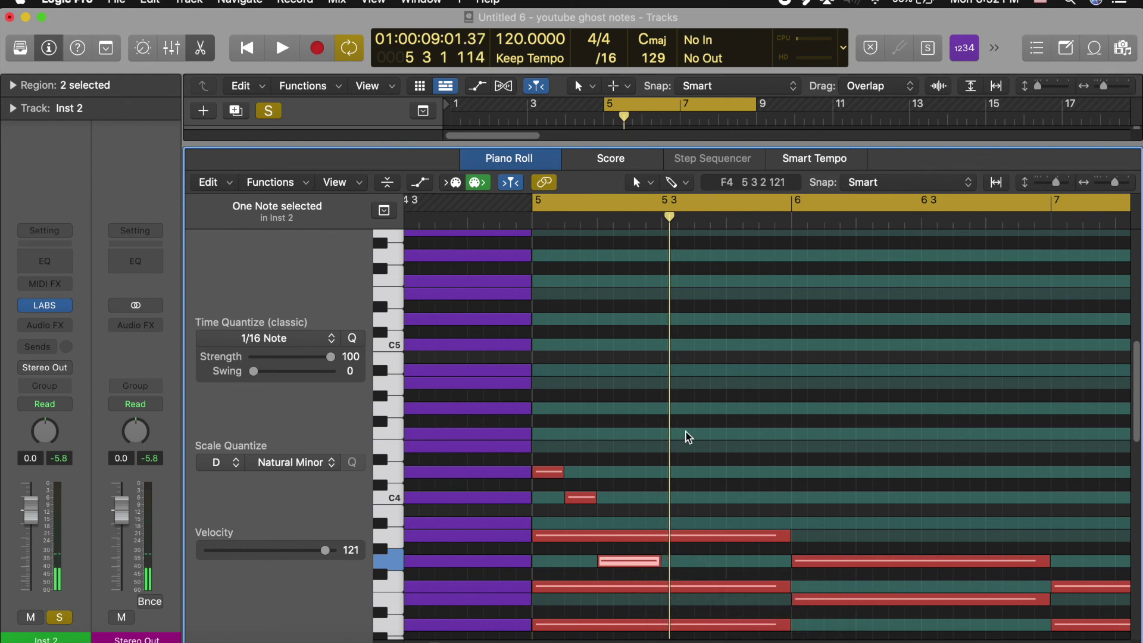
# - Add rising melody notes up to A#4 in bar 6, audition the counter-melody, and close the Piano Roll
pyautogui.click(670, 436)
pyautogui.press('space')
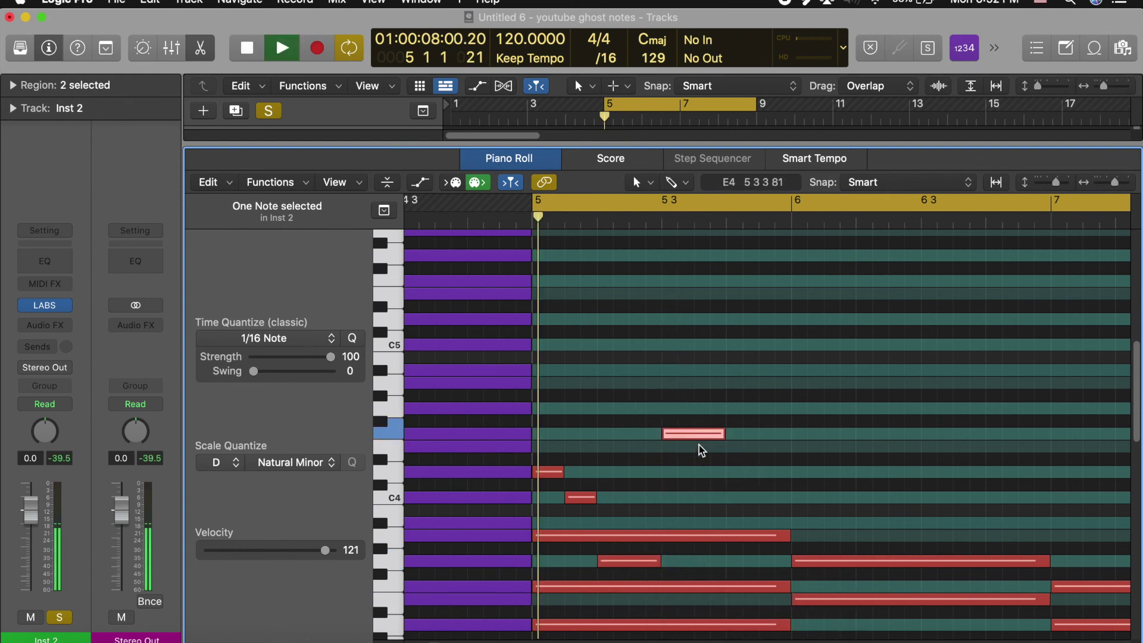
pyautogui.press('space')
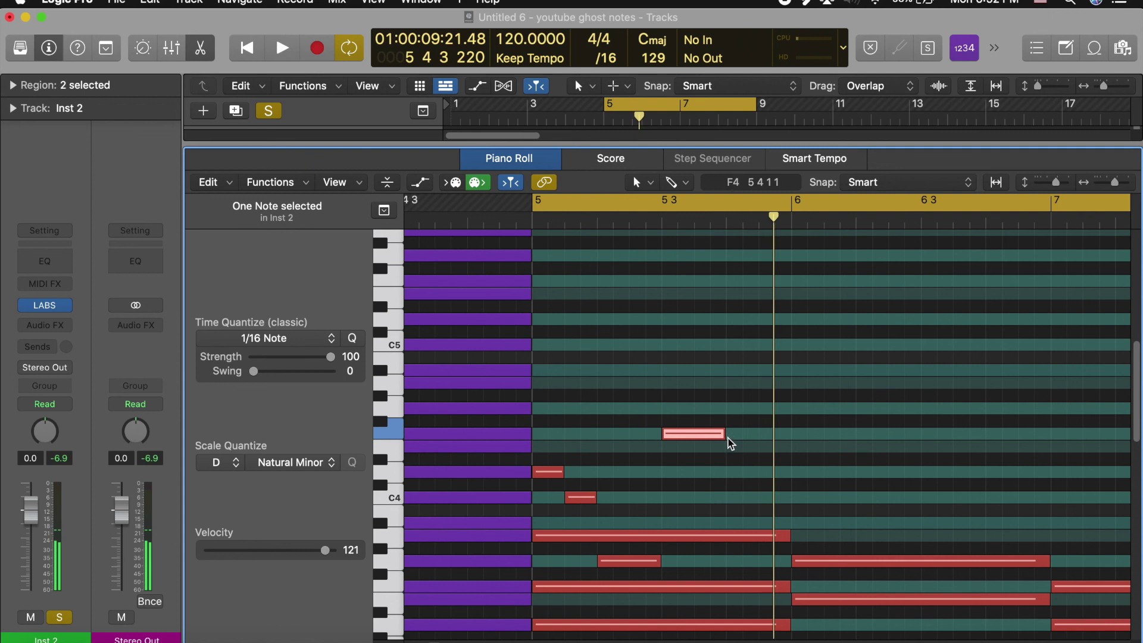
pyautogui.click(736, 409)
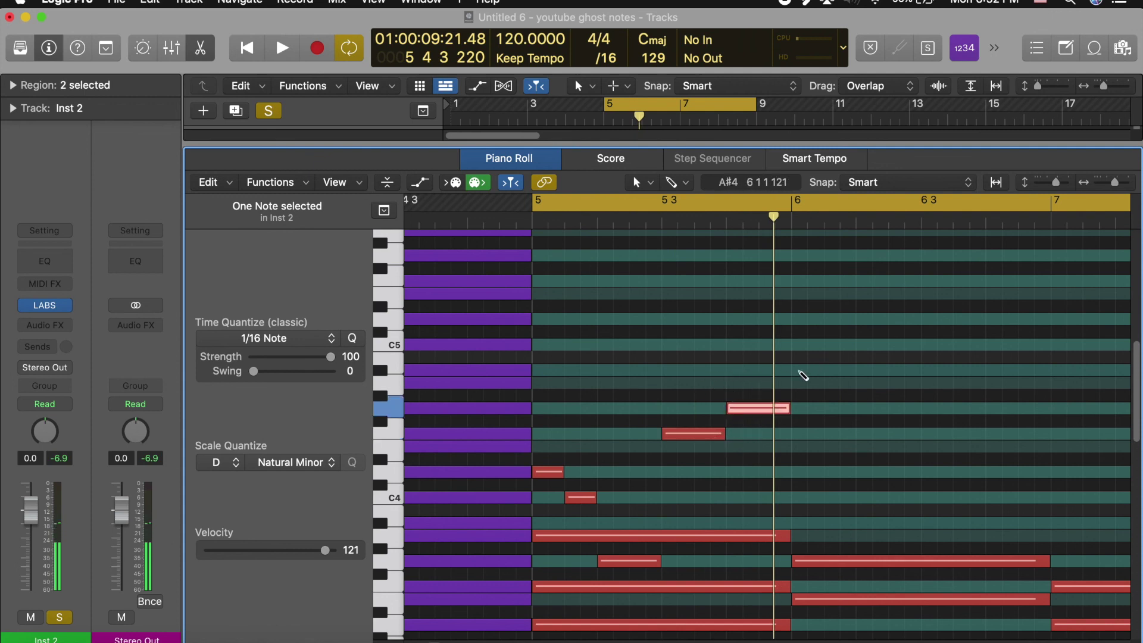
pyautogui.click(796, 370)
pyautogui.press('space')
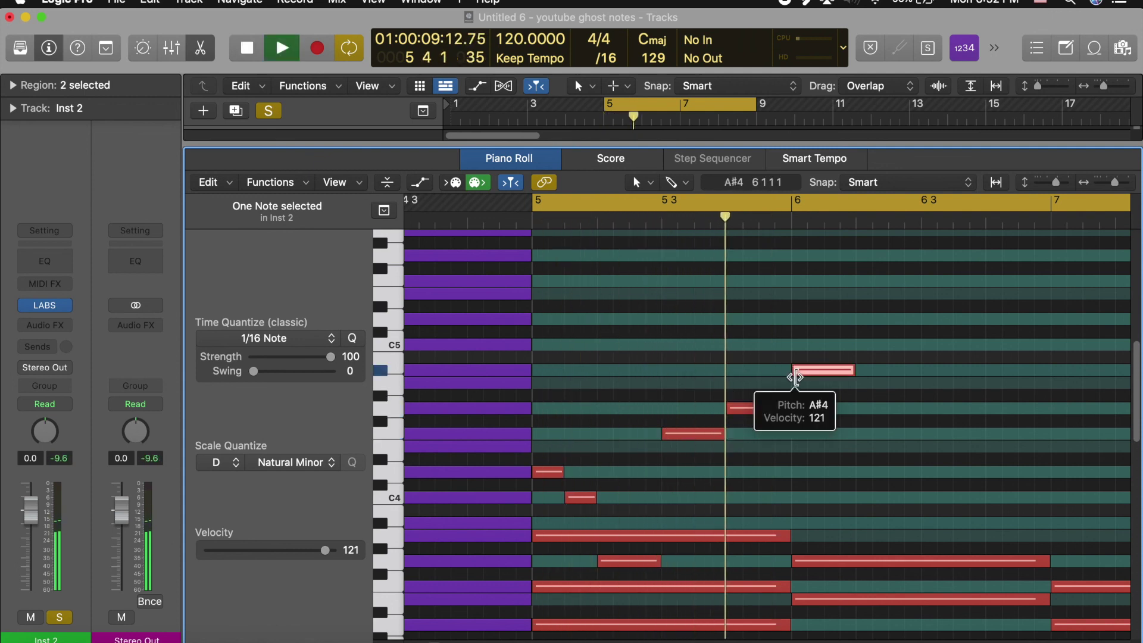
pyautogui.press('space')
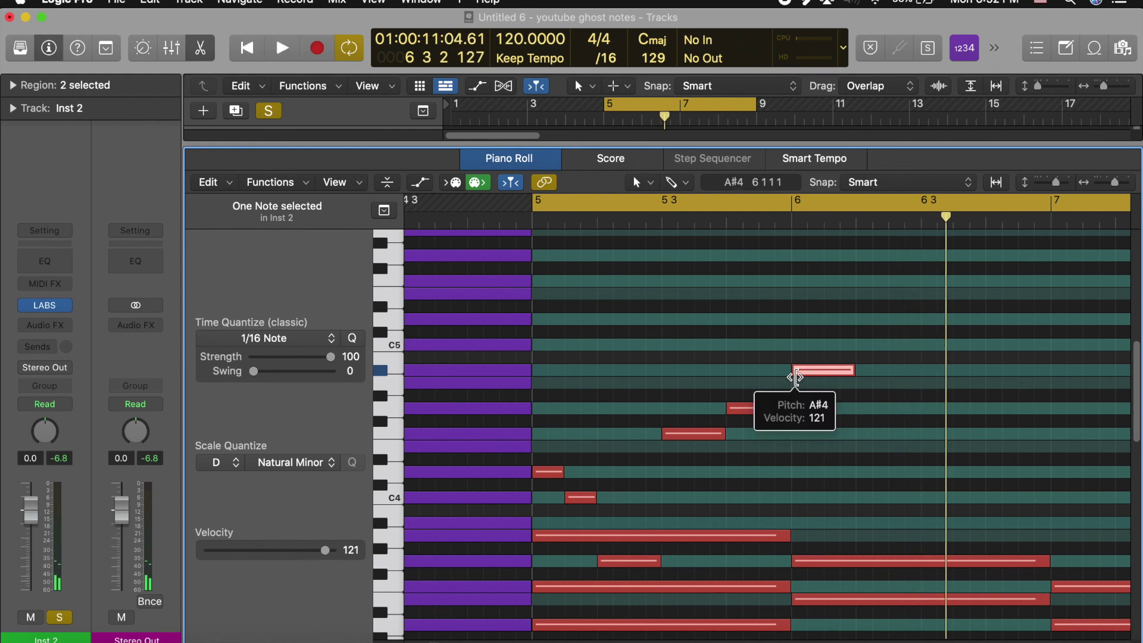
pyautogui.press('e')
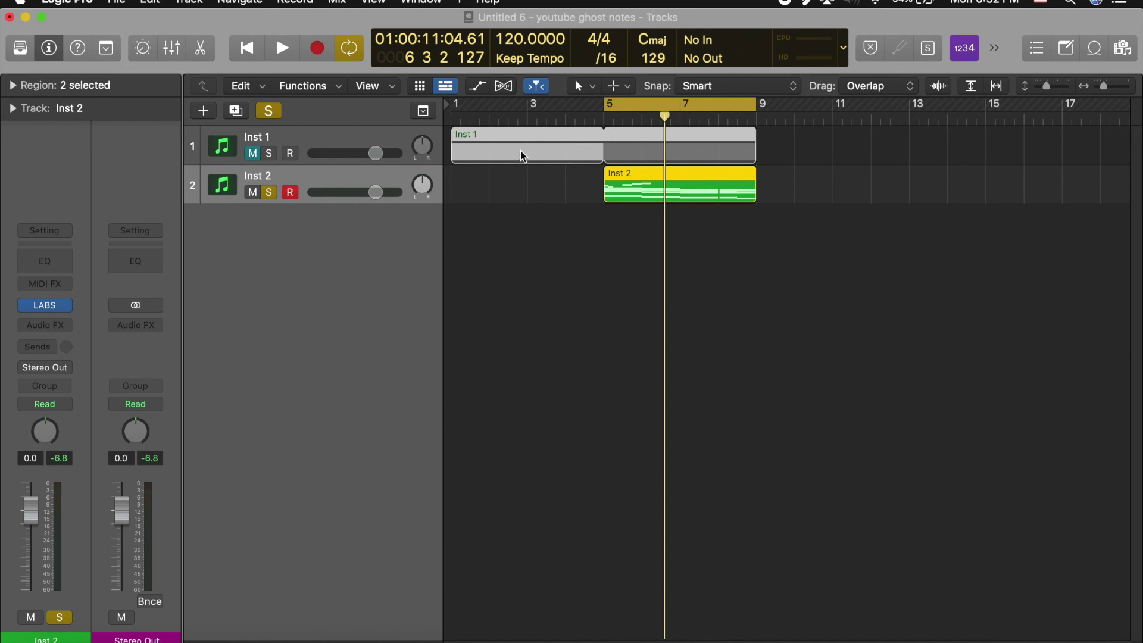
pyautogui.click(516, 177)
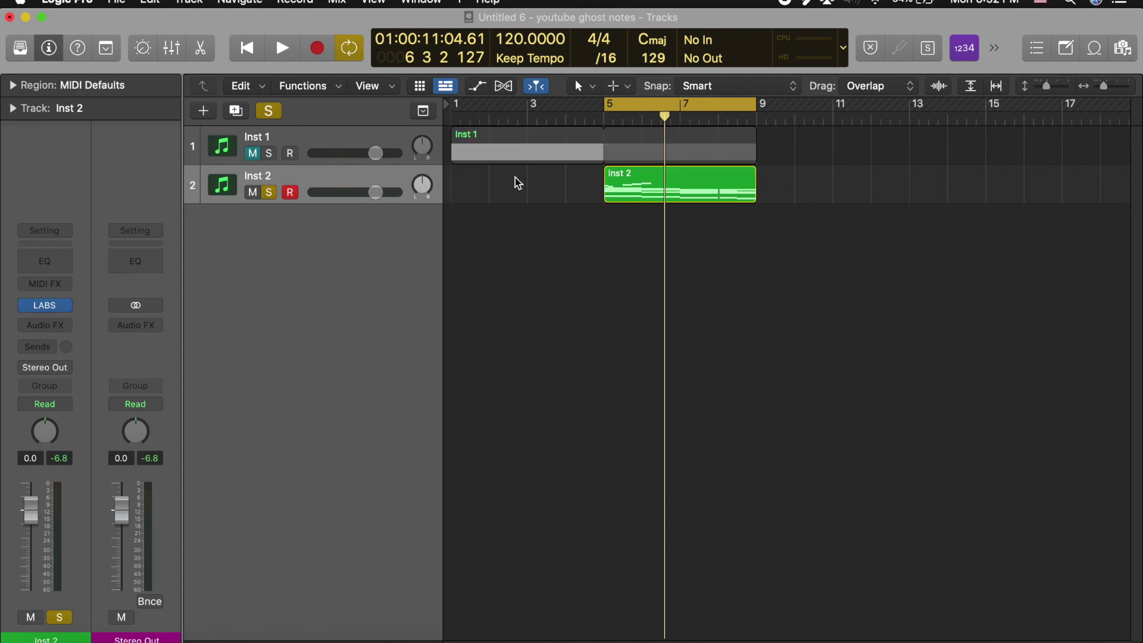